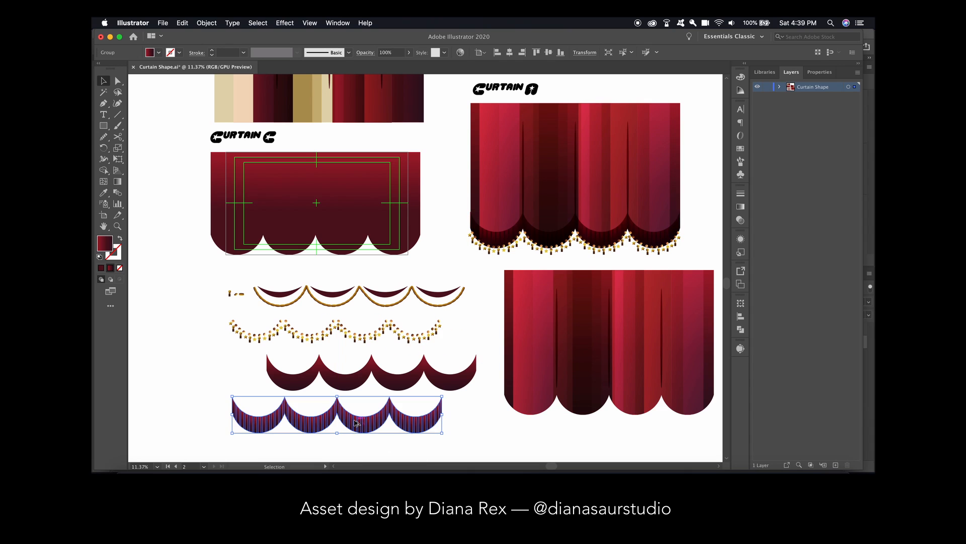
Move the scalloped red gradient panel from the Curtain C artboard onto the lower striped curtain and bring it to the front
{"action": "scroll", "coordinate": [554, 352], "scroll_direction": "right", "scroll_amount": 2}
{"action": "left_click_drag", "start_coordinate": [292, 202], "coordinate": [586, 321]}
{"action": "key", "text": "shift+super+]"}
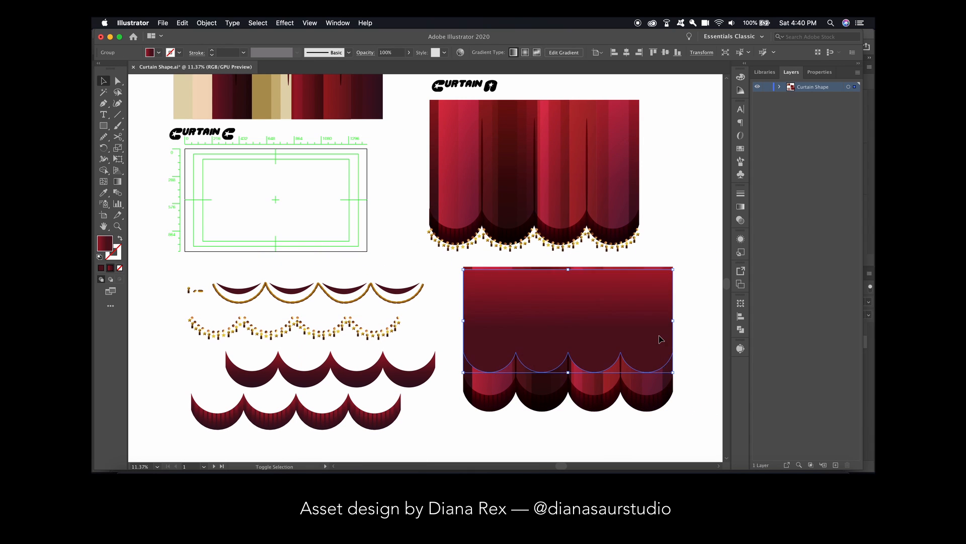
{"action": "mouse_move", "coordinate": [662, 337]}
{"action": "left_mouse_down"}
{"action": "mouse_move", "coordinate": [662, 351]}
{"action": "mouse_move", "coordinate": [669, 323]}
{"action": "left_mouse_up"}
Try several blend modes on the scalloped gradient panel and settle on Multiply
{"action": "left_click", "coordinate": [741, 220]}
{"action": "left_click", "coordinate": [657, 204]}
{"action": "left_click", "coordinate": [658, 237]}
{"action": "left_click", "coordinate": [657, 204]}
{"action": "left_click", "coordinate": [657, 280]}
{"action": "left_click", "coordinate": [674, 311]}
{"action": "left_click", "coordinate": [658, 204]}
{"action": "left_click", "coordinate": [658, 237]}
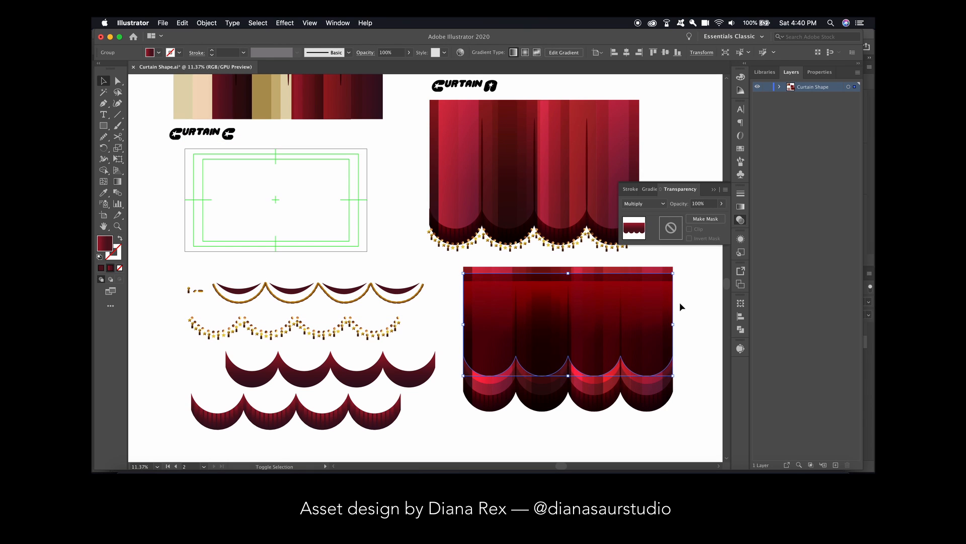
Layer vertically offset copies of the gradient panel over the curtain, bringing the uppermost one to the front and changing its blend mode
{"action": "left_click_drag", "start_coordinate": [612, 335], "coordinate": [612, 314]}
{"action": "left_click", "coordinate": [608, 384]}
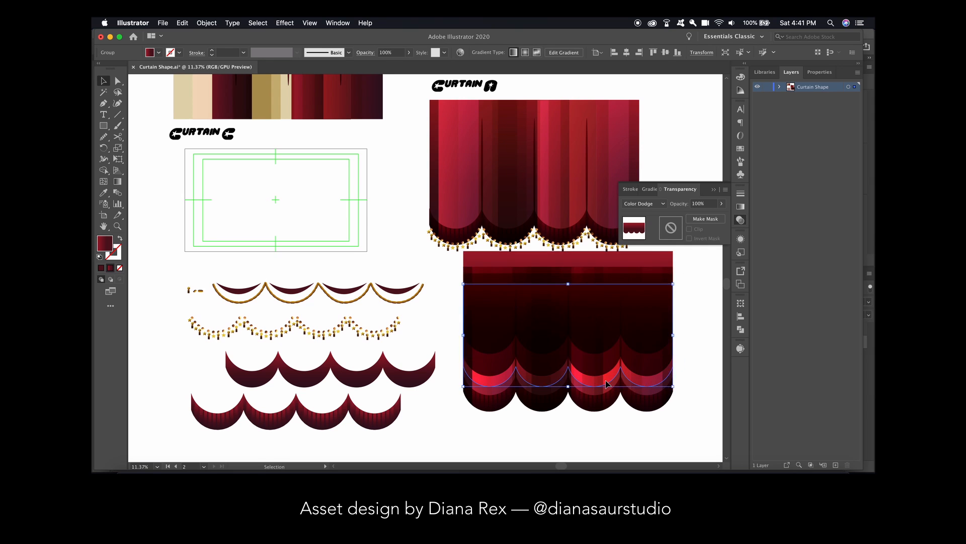
{"action": "left_click_drag", "start_coordinate": [608, 384], "coordinate": [608, 334]}
{"action": "key", "text": "shift+super+]"}
{"action": "left_click", "coordinate": [658, 204]}
{"action": "left_click", "coordinate": [658, 271]}
{"action": "left_click_drag", "start_coordinate": [696, 352], "coordinate": [546, 305]}
{"action": "scroll", "coordinate": [546, 306], "scroll_direction": "down", "scroll_amount": 2}
{"action": "left_click", "coordinate": [651, 328]}
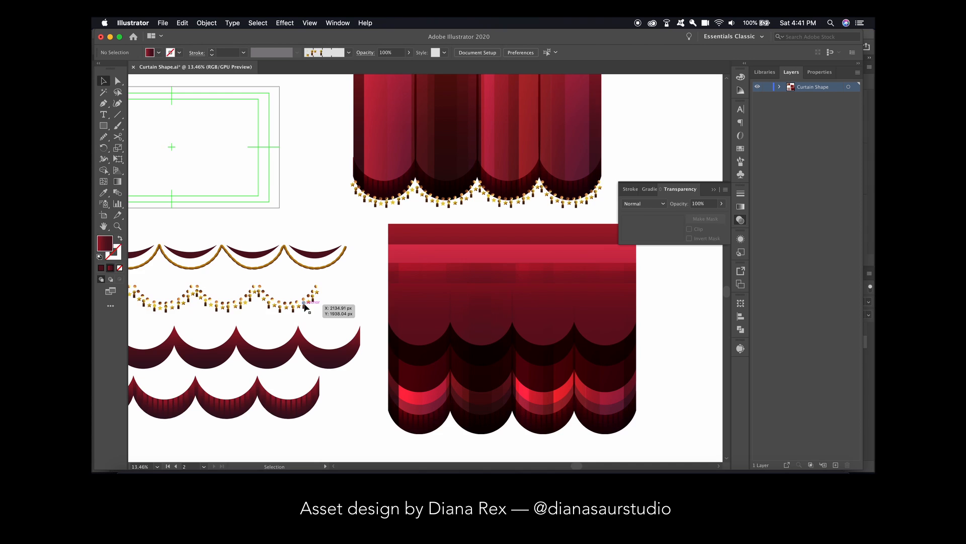
Place the gold star-and-tassel garland along the layered curtain's scalloped lower edge and bring it to the front
{"action": "left_click", "coordinate": [304, 303]}
{"action": "scroll", "coordinate": [304, 303], "scroll_direction": "down", "scroll_amount": 3}
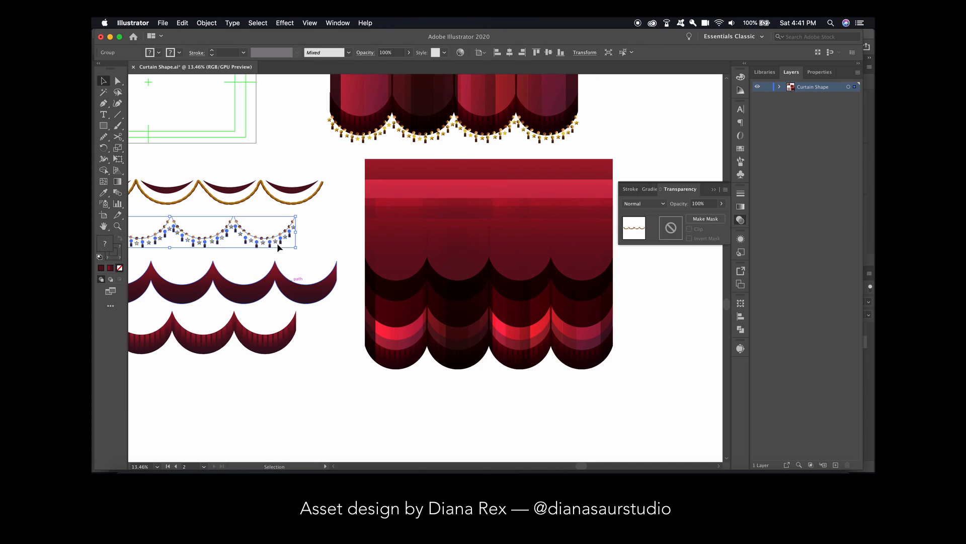
{"action": "left_click_drag", "start_coordinate": [274, 243], "coordinate": [587, 373]}
{"action": "left_click", "coordinate": [548, 371]}
{"action": "left_click", "coordinate": [584, 360]}
{"action": "scroll", "coordinate": [609, 363], "scroll_direction": "up", "scroll_amount": 5}
{"action": "left_click", "coordinate": [579, 379]}
{"action": "key", "text": "shift+super+]"}
{"action": "scroll", "coordinate": [634, 351], "scroll_direction": "up", "scroll_amount": 4}
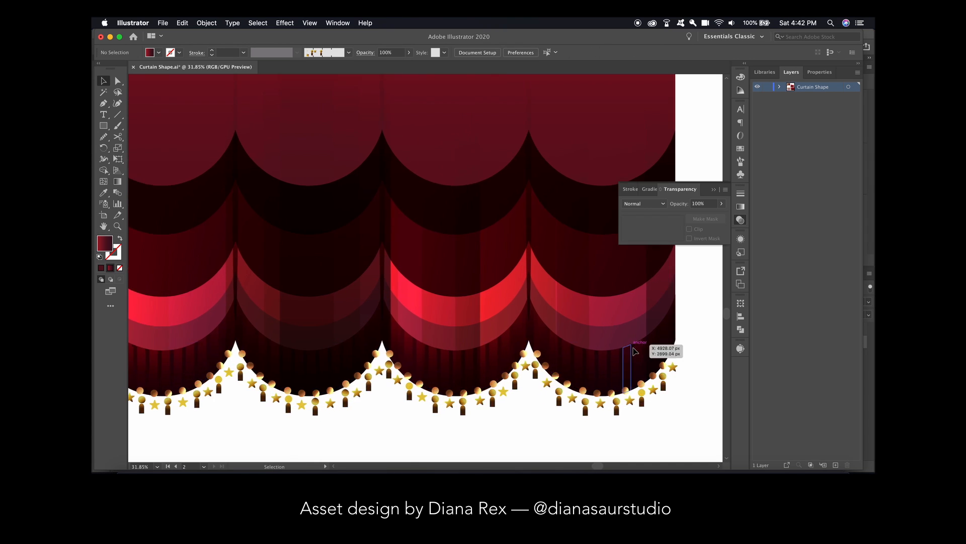
Try different blend modes on the layered curtain artwork
{"action": "left_click", "coordinate": [646, 204]}
{"action": "left_click", "coordinate": [641, 237]}
{"action": "left_click", "coordinate": [646, 204]}
{"action": "left_click", "coordinate": [644, 292]}
{"action": "scroll", "coordinate": [592, 316], "scroll_direction": "down", "scroll_amount": 5}
{"action": "left_click", "coordinate": [644, 204]}
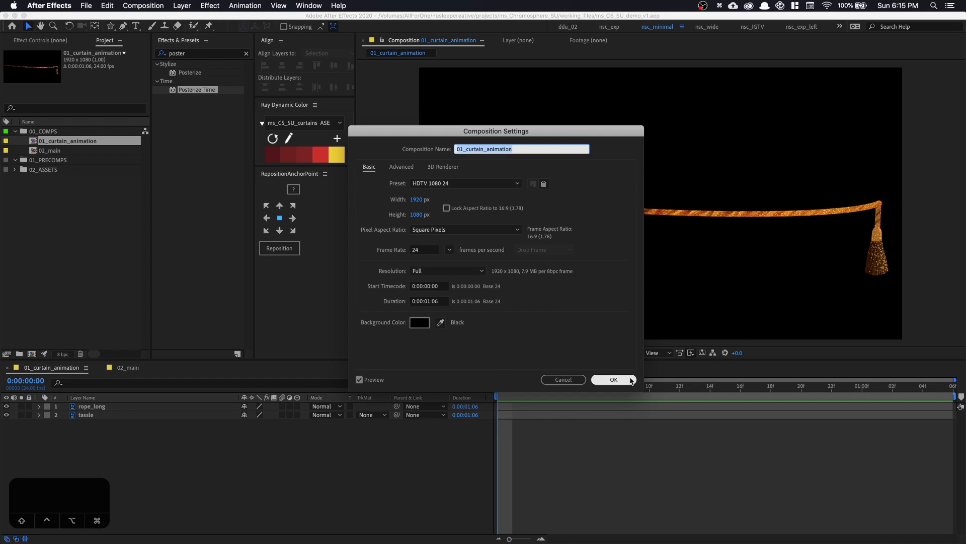
In After Effects, accept the composition settings and add a solid named base filled with the palette's first dark red
{"action": "left_click", "coordinate": [614, 379]}
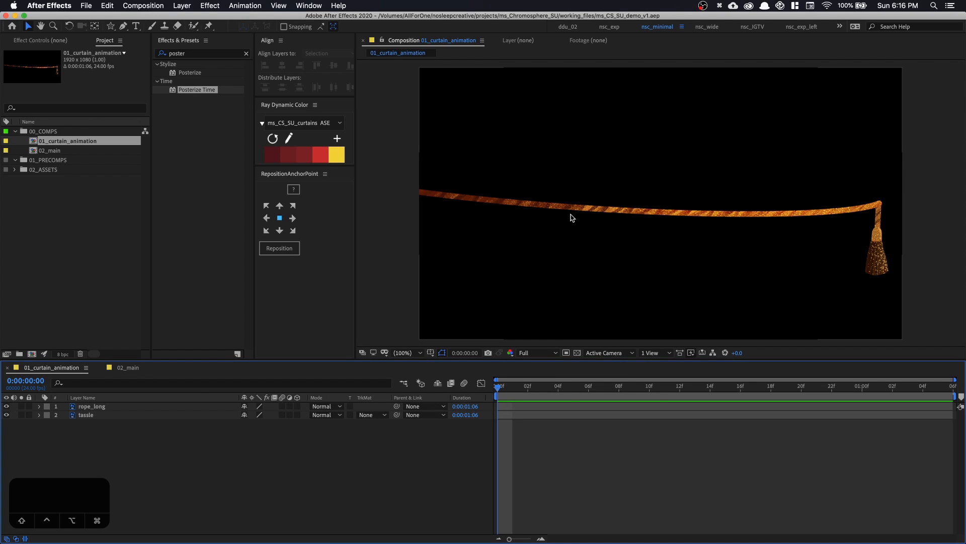
{"action": "right_click", "coordinate": [216, 440]}
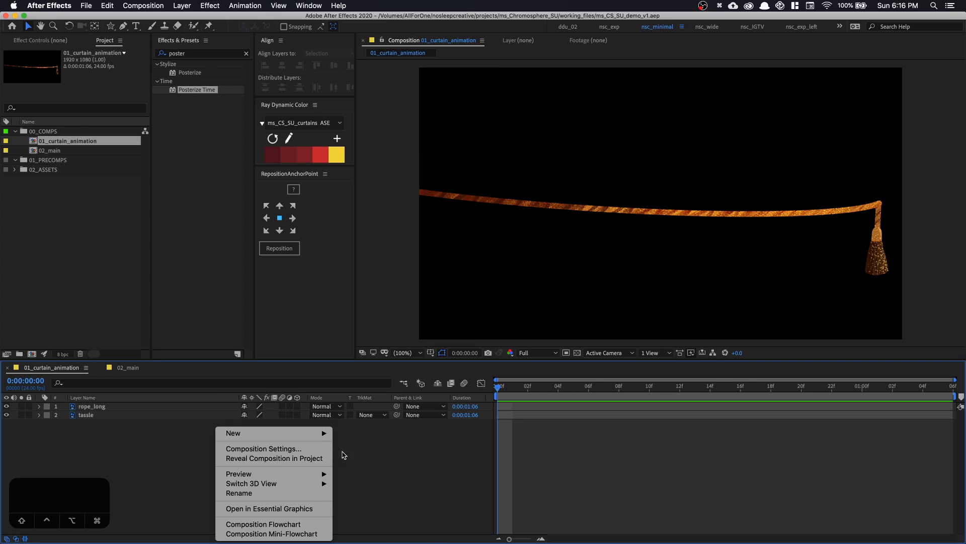
{"action": "mouse_move", "coordinate": [236, 433]}
{"action": "left_click", "coordinate": [369, 457]}
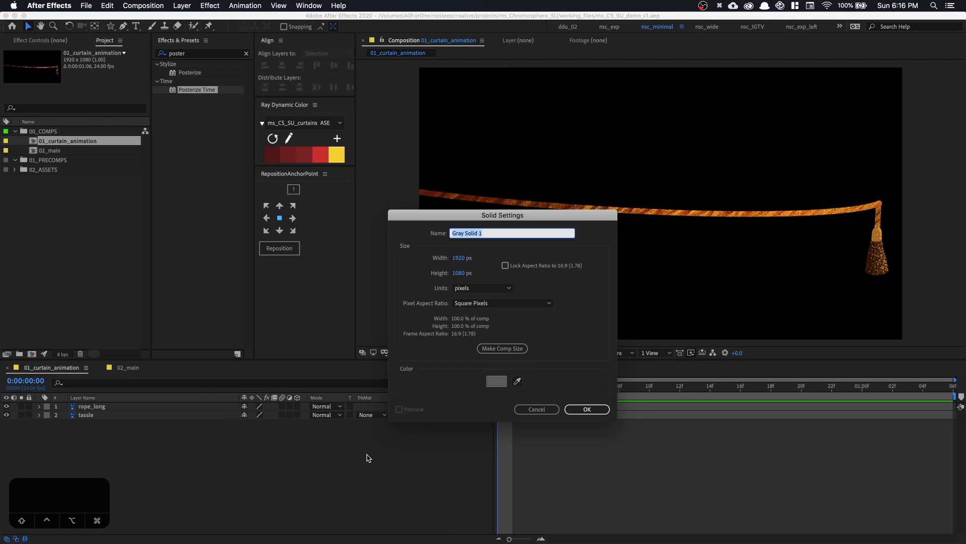
{"action": "type", "text": "base"}
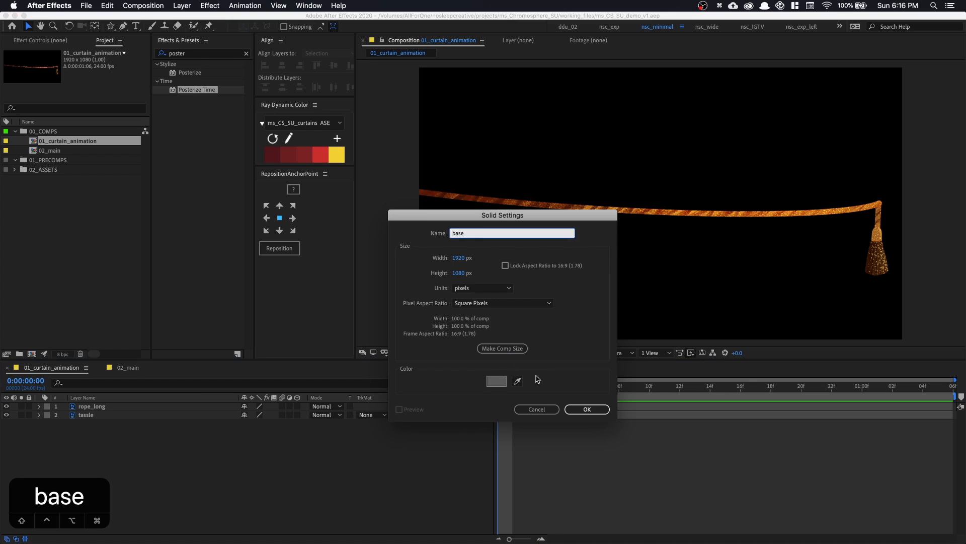
{"action": "left_click", "coordinate": [574, 408]}
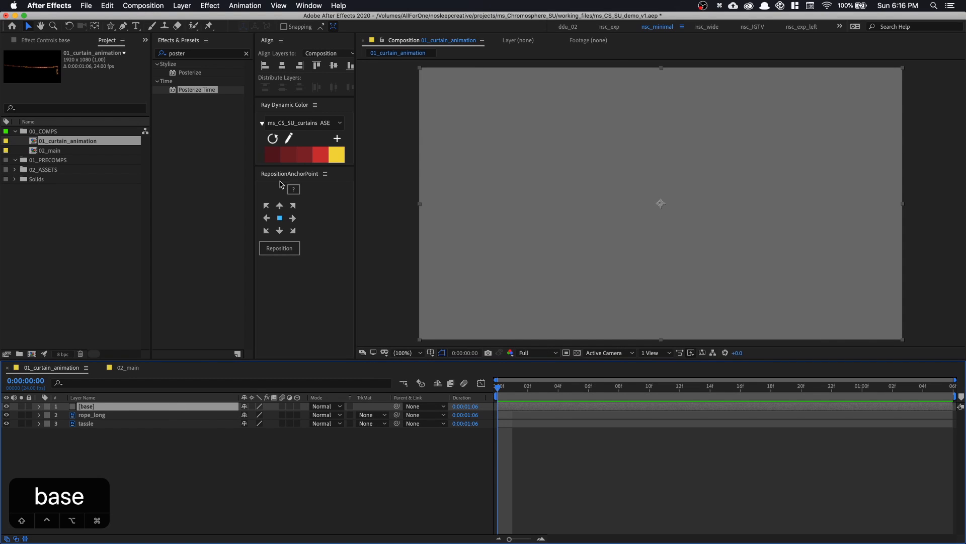
{"action": "left_click", "coordinate": [274, 152]}
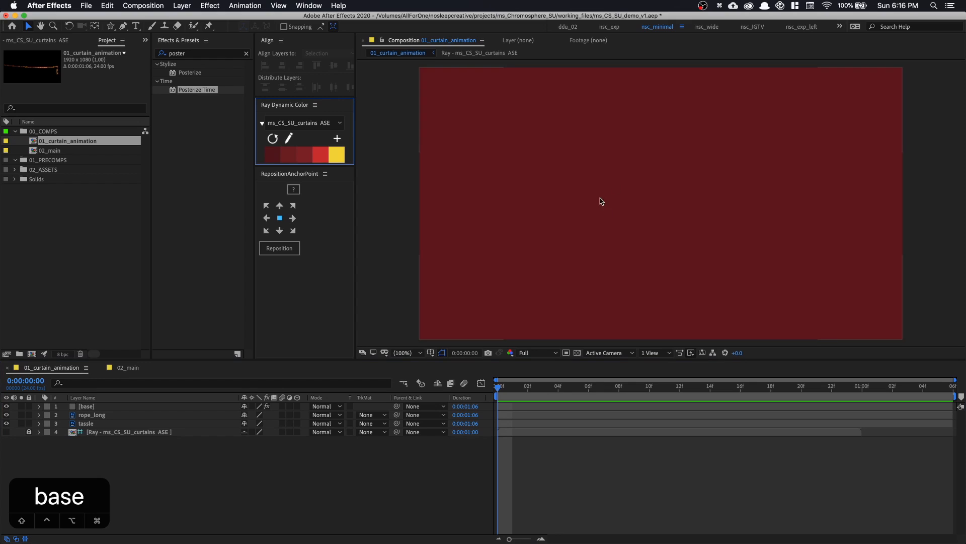
Duplicate the base layer and rename the copy shadow
{"action": "left_click", "coordinate": [85, 406]}
{"action": "key", "text": "super+d"}
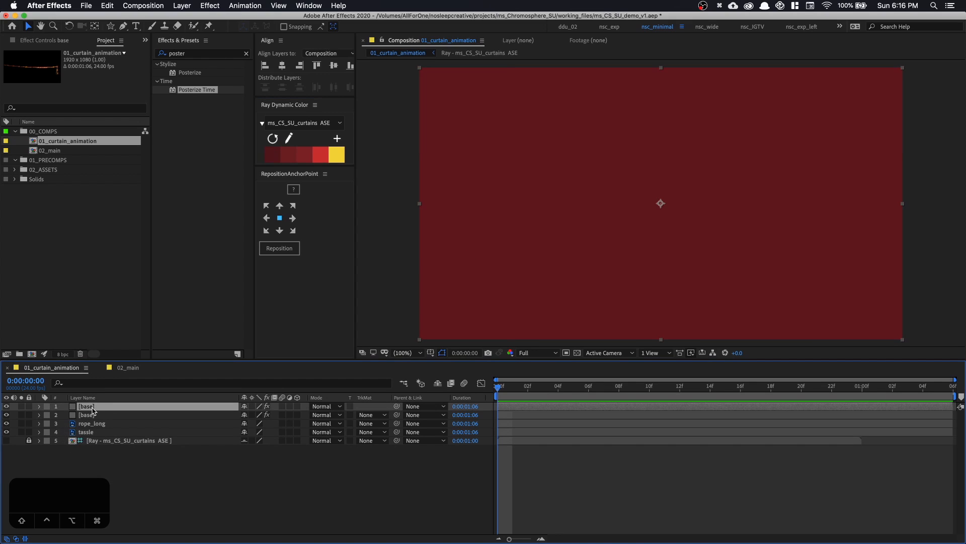
{"action": "key", "text": "Return"}
{"action": "type", "text": "shad"}
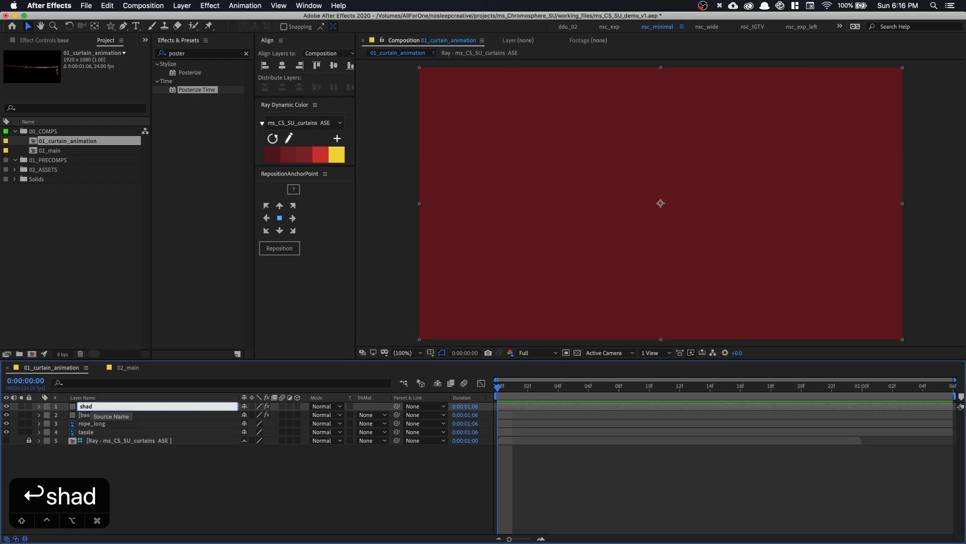
{"action": "type", "text": "ow"}
{"action": "key", "text": "Return"}
Duplicate the shadow layer, name the copy highlight, and hide it
{"action": "key", "text": "super+d"}
{"action": "key", "text": "Return"}
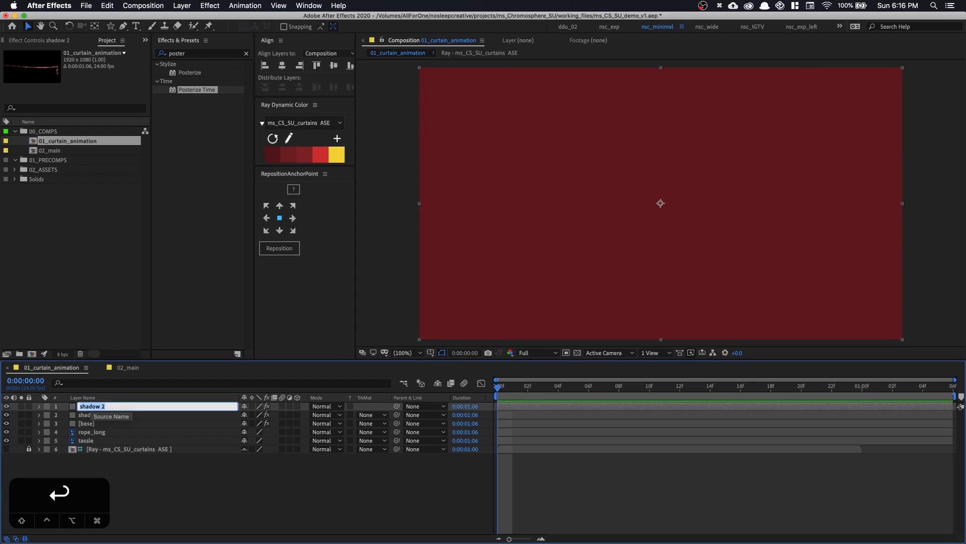
{"action": "type", "text": "highli"}
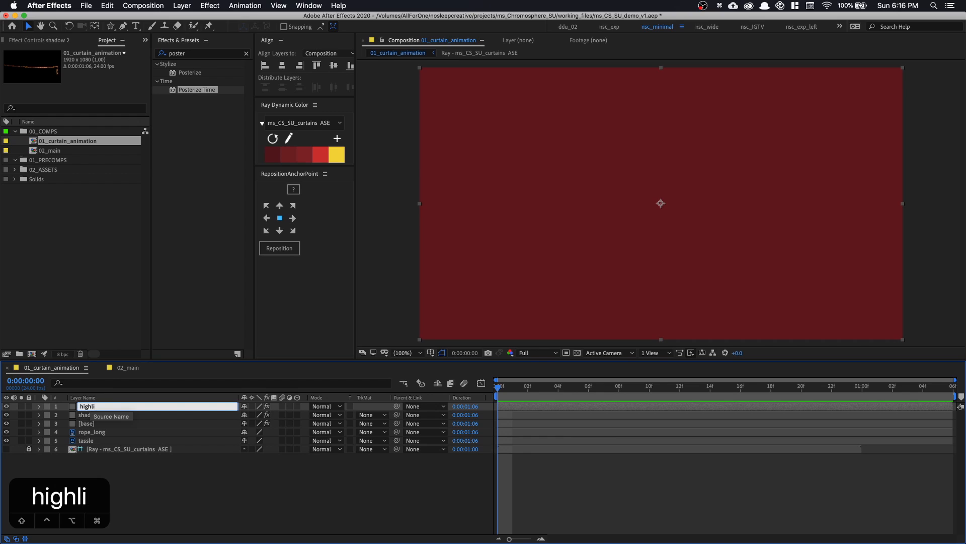
{"action": "type", "text": "ght"}
{"action": "key", "text": "Return"}
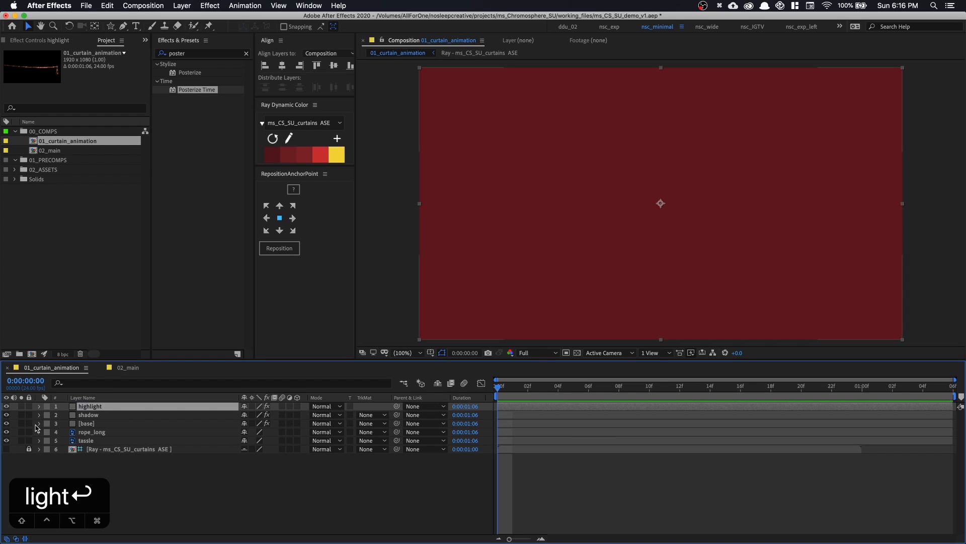
{"action": "left_click", "coordinate": [6, 406]}
Remove the Ray Fill effect from the shadow layer
{"action": "left_click", "coordinate": [78, 416]}
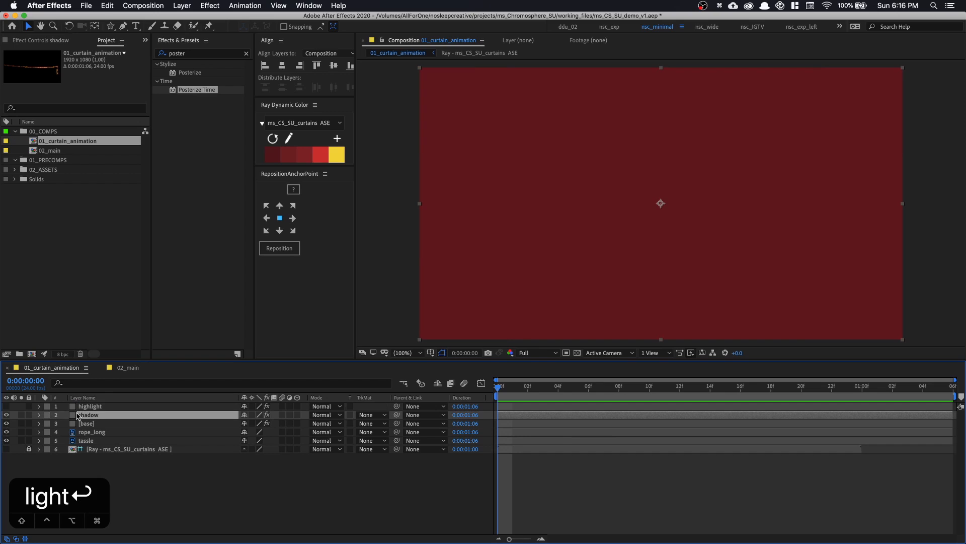
{"action": "left_click", "coordinate": [65, 40]}
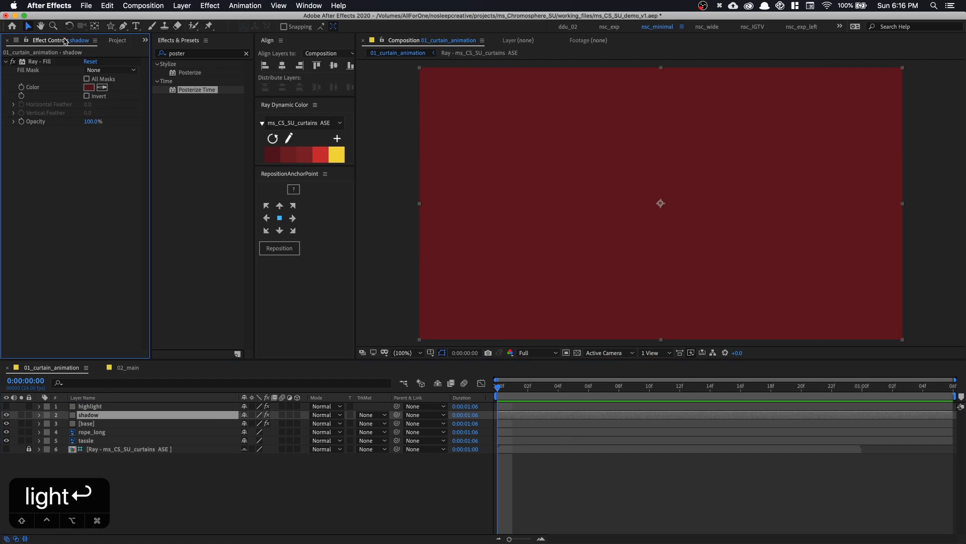
{"action": "left_click", "coordinate": [40, 62]}
{"action": "key", "text": "cmd+x"}
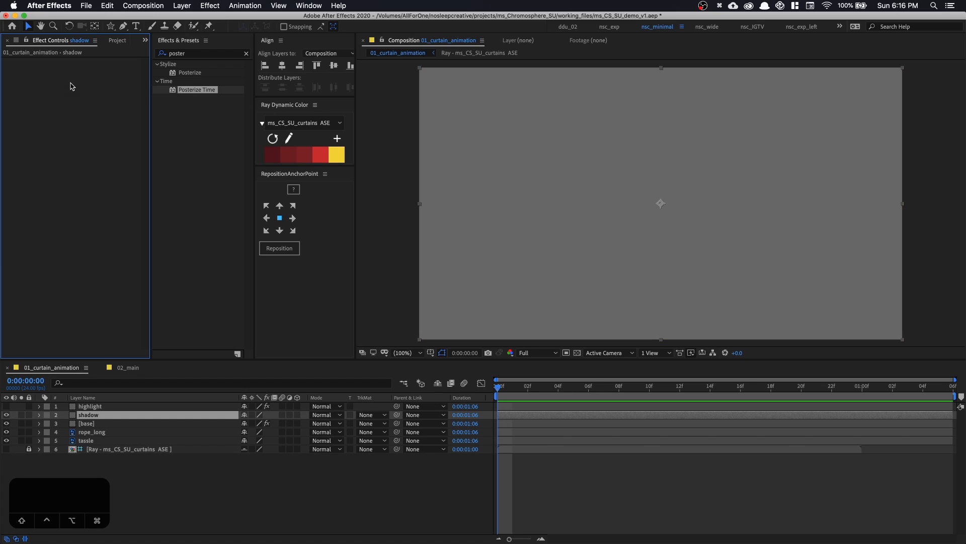
Change the shadow layer's solid color to black, applying the change to all layers that use this solid
{"action": "key", "text": "cmd+shift+y"}
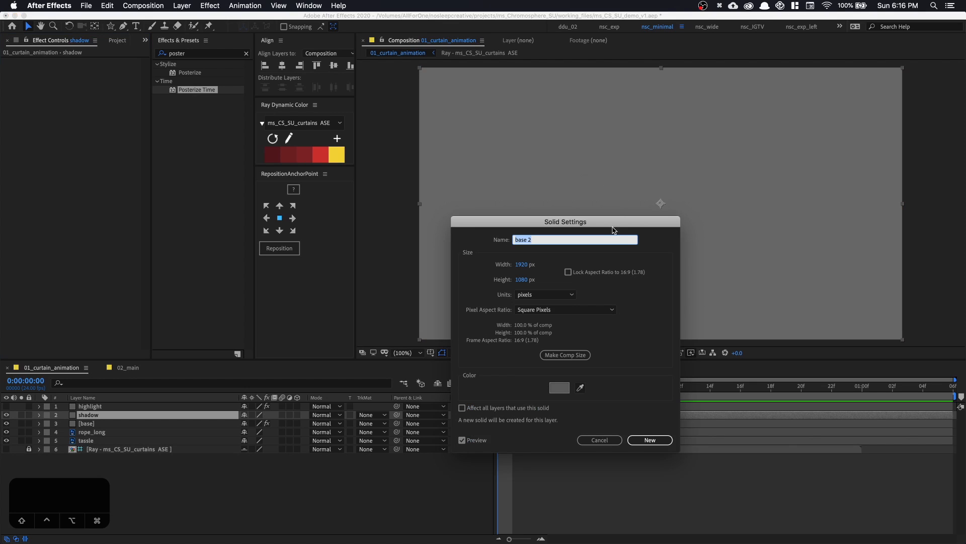
{"action": "left_click_drag", "start_coordinate": [613, 230], "coordinate": [575, 151]}
{"action": "left_click", "coordinate": [526, 307]}
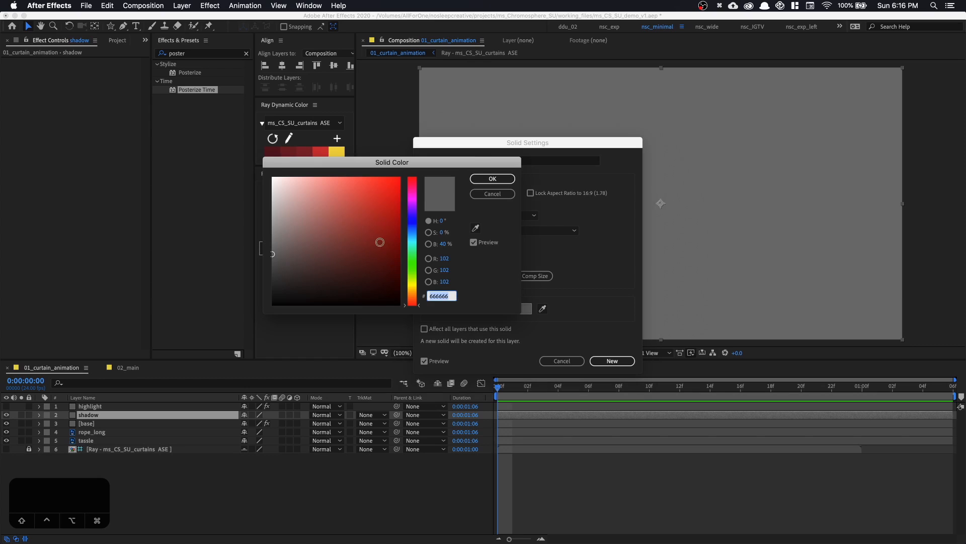
{"action": "left_click_drag", "start_coordinate": [272, 253], "coordinate": [352, 305]}
{"action": "left_click", "coordinate": [493, 179]}
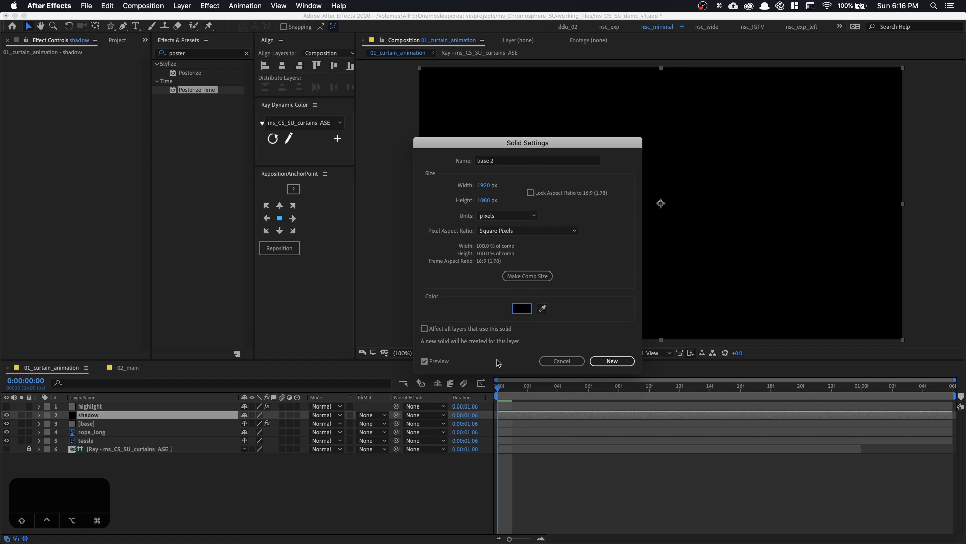
{"action": "left_click", "coordinate": [424, 329]}
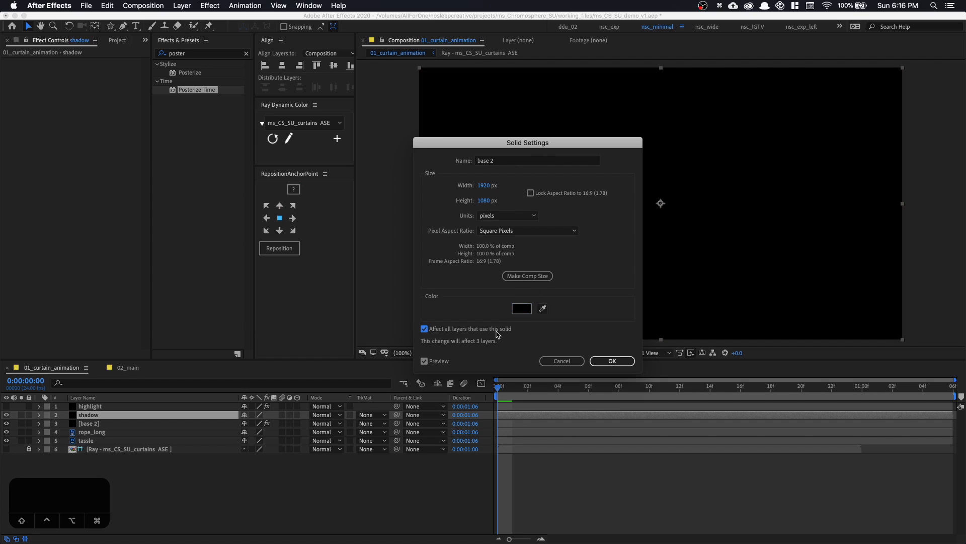
{"action": "left_click", "coordinate": [597, 362]}
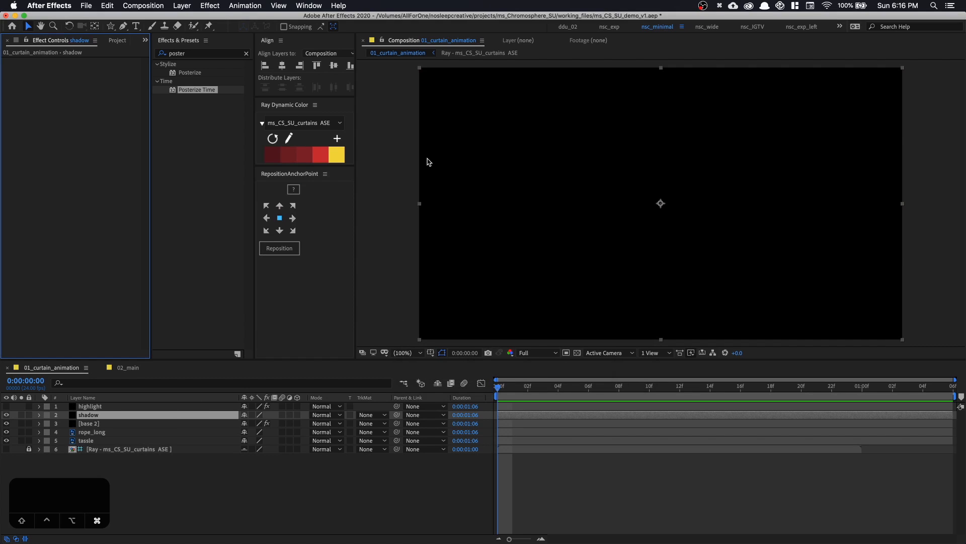
Draw six tall rectangular masks of varying widths across the shadow layer, extending beyond the frame's upper and lower edges
{"action": "key", "text": "super+minus"}
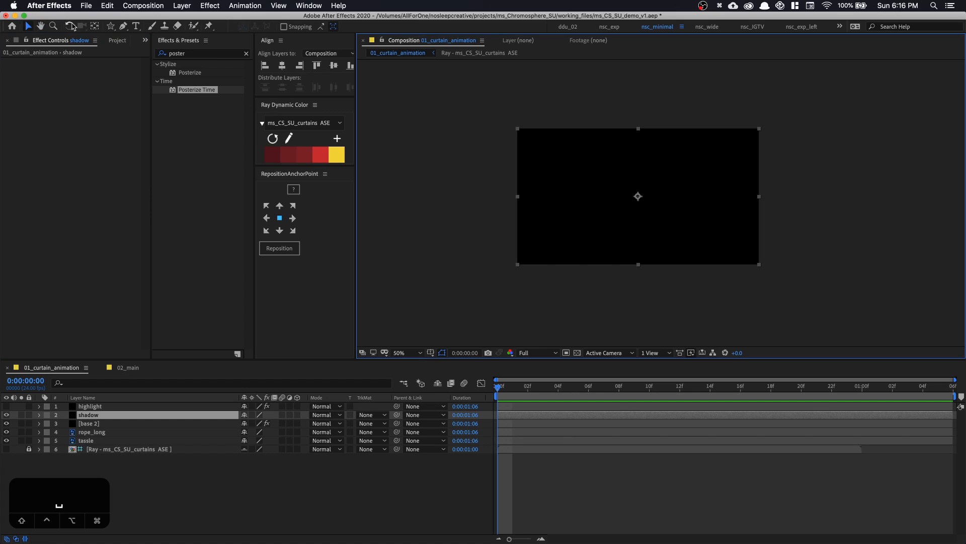
{"action": "left_click_drag", "start_coordinate": [111, 26], "coordinate": [140, 26]}
{"action": "key", "text": "space"}
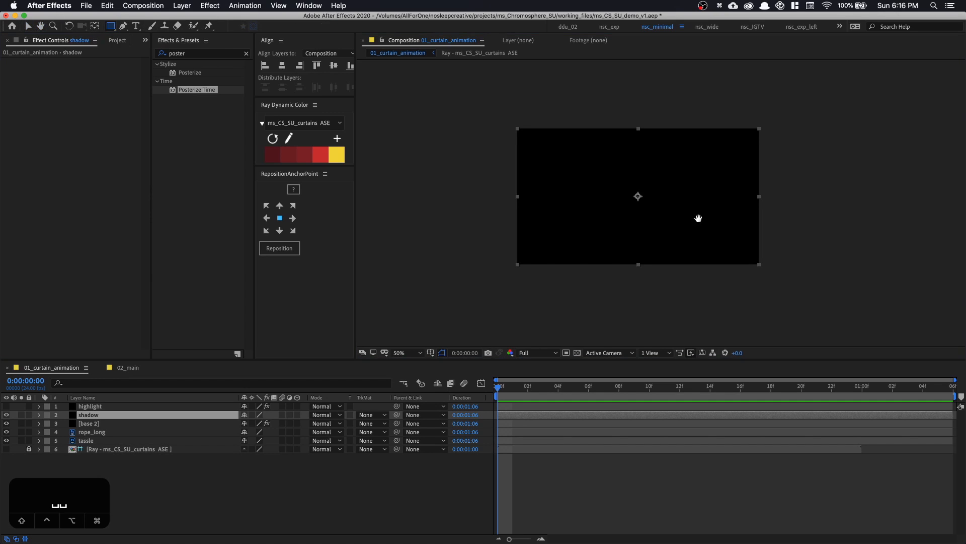
{"action": "left_click_drag", "start_coordinate": [697, 219], "coordinate": [659, 214]}
{"action": "mouse_move", "coordinate": [490, 94]}
{"action": "left_mouse_down"}
{"action": "mouse_move", "coordinate": [518, 173]}
{"action": "mouse_move", "coordinate": [522, 291]}
{"action": "mouse_move", "coordinate": [509, 313]}
{"action": "left_mouse_up"}
{"action": "left_click_drag", "start_coordinate": [527, 90], "coordinate": [548, 300]}
{"action": "left_click_drag", "start_coordinate": [566, 105], "coordinate": [596, 285]}
{"action": "left_click_drag", "start_coordinate": [618, 101], "coordinate": [639, 286]}
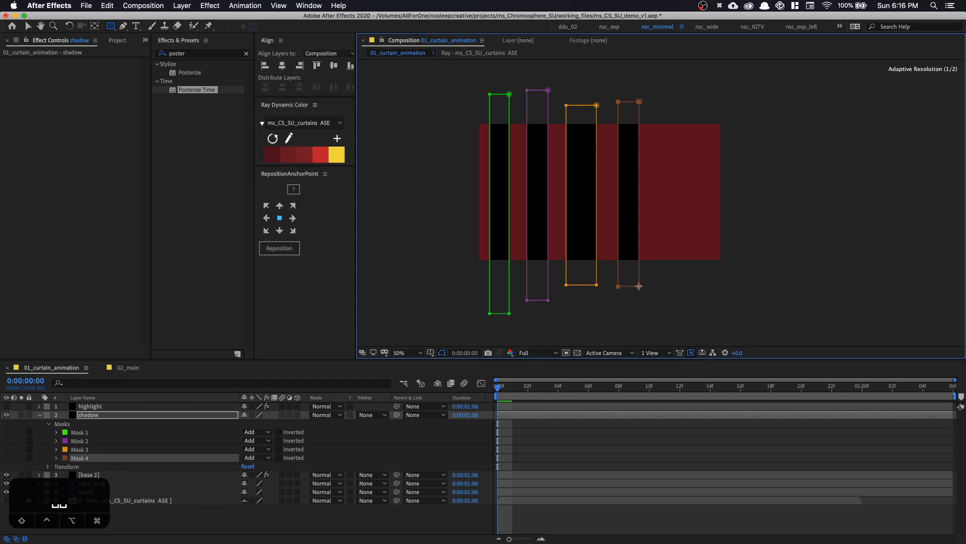
{"action": "left_click_drag", "start_coordinate": [661, 93], "coordinate": [665, 95]}
{"action": "left_click_drag", "start_coordinate": [677, 193], "coordinate": [678, 305]}
{"action": "left_click_drag", "start_coordinate": [692, 88], "coordinate": [707, 281]}
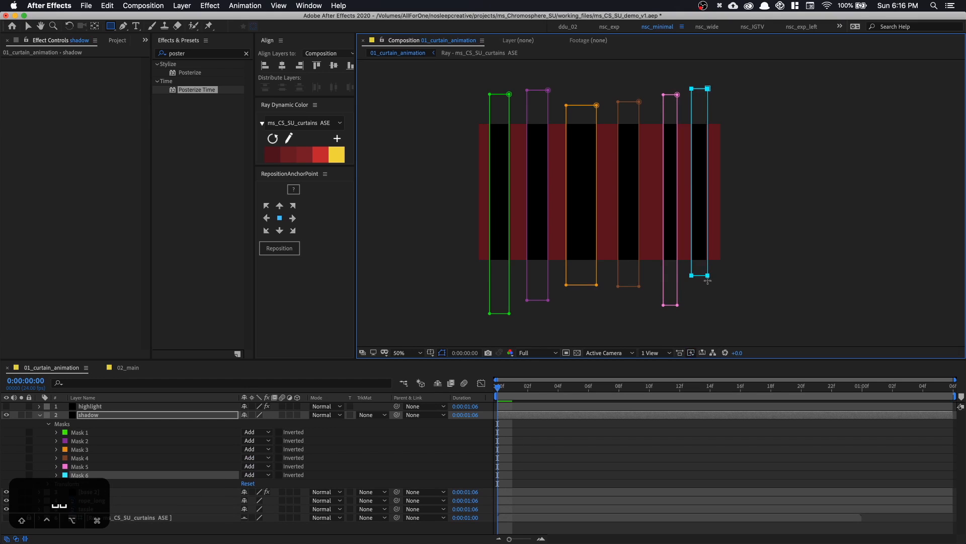
Reveal all mask properties of the shadow layer in a maximized timeline and select all six masks
{"action": "left_click", "coordinate": [189, 417]}
{"action": "key", "text": "grave"}
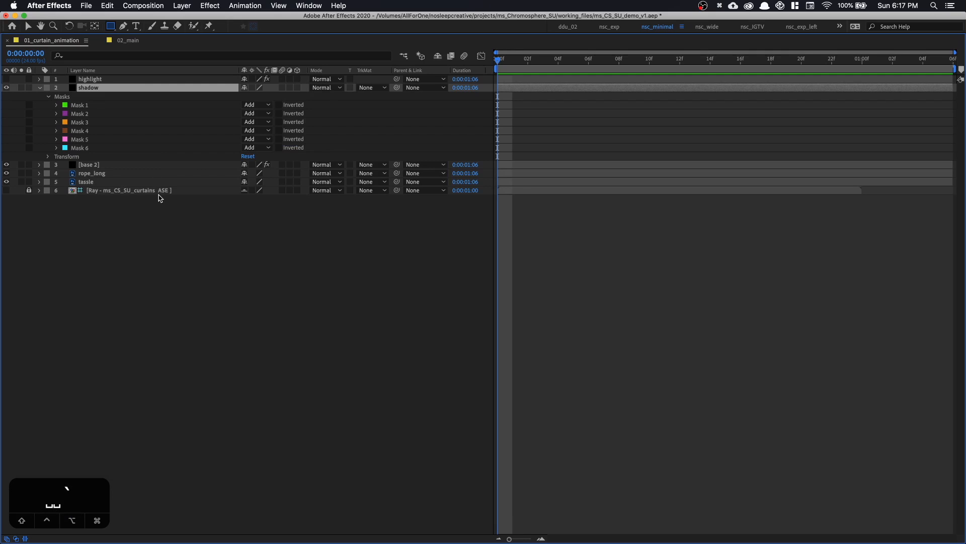
{"action": "key", "text": "m"}
{"action": "key", "text": "m"}
{"action": "key", "text": "space"}
{"action": "key", "text": "m"}
{"action": "key", "text": "m"}
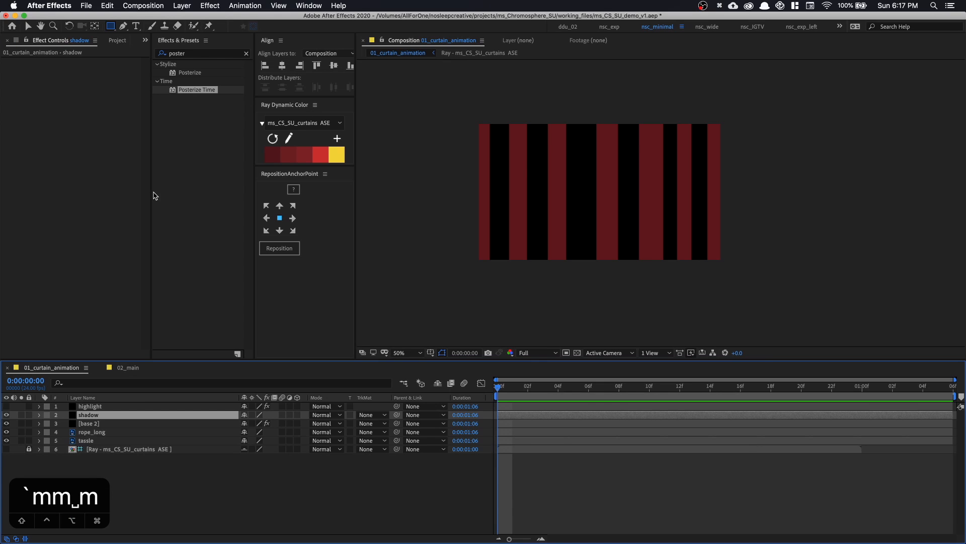
{"action": "key", "text": "grave"}
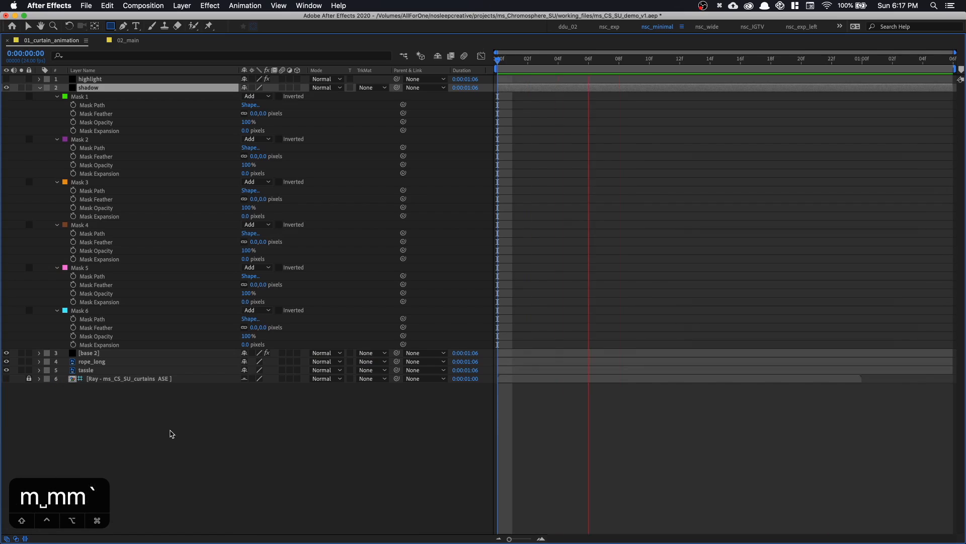
{"action": "key", "text": "space"}
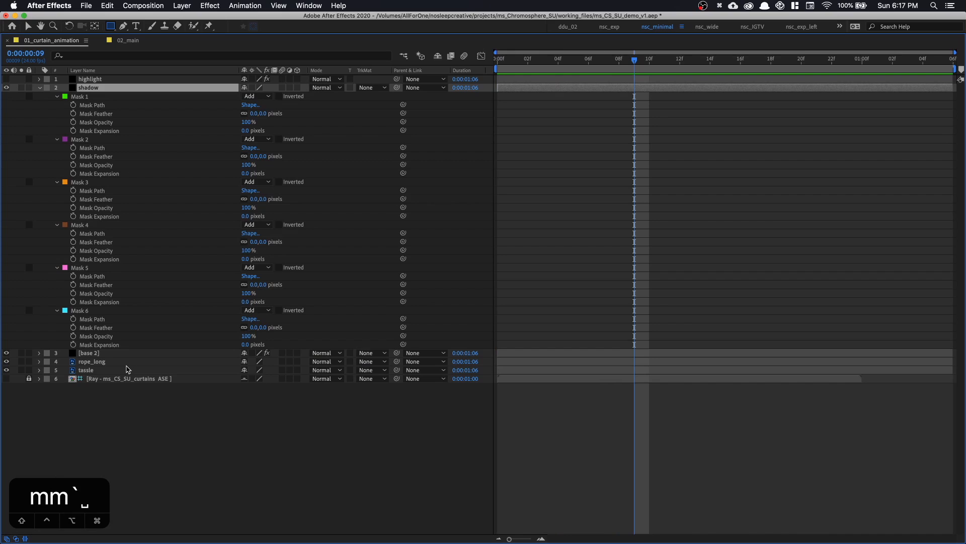
{"action": "key", "text": "super+alt+a"}
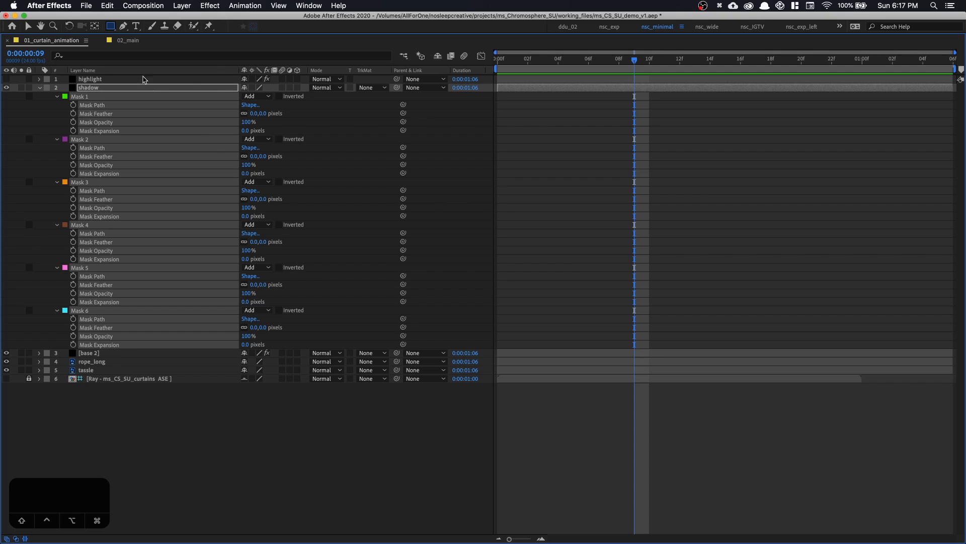
Set the feather of all six shadow masks to 145 pixels, restore the normal workspace layout and collapse the shadow layer
{"action": "left_click", "coordinate": [263, 157]}
{"action": "type", "text": "140"}
{"action": "key", "text": "BackSpace"}
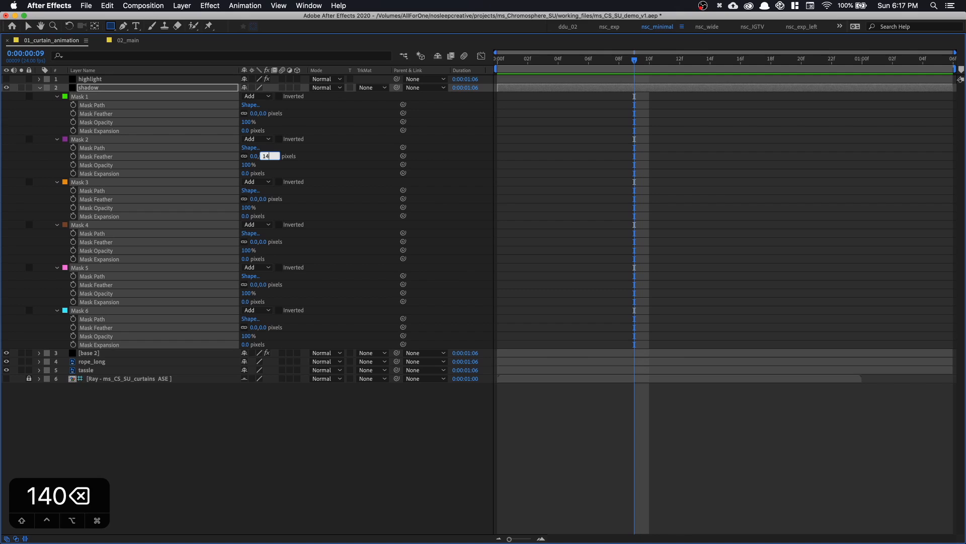
{"action": "type", "text": "5"}
{"action": "key", "text": "Return"}
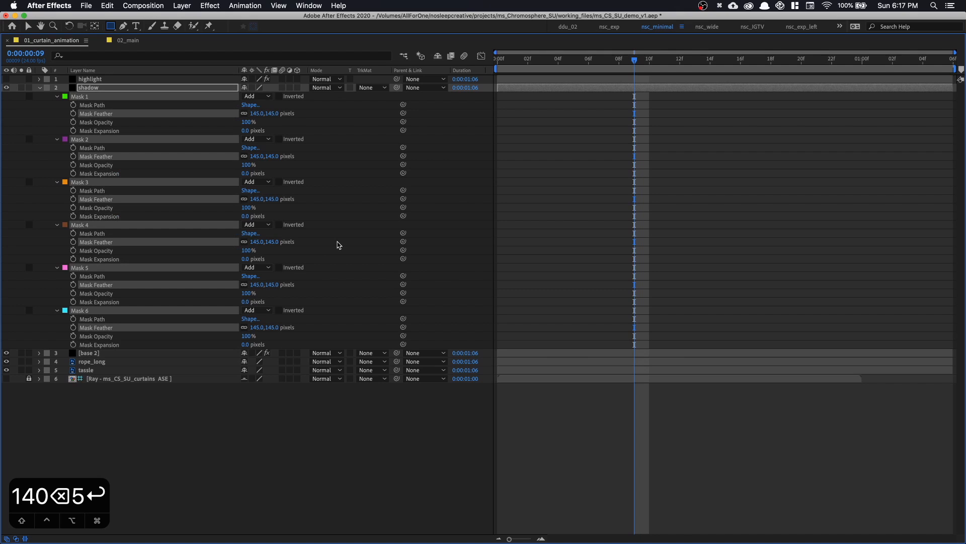
{"action": "key", "text": "grave"}
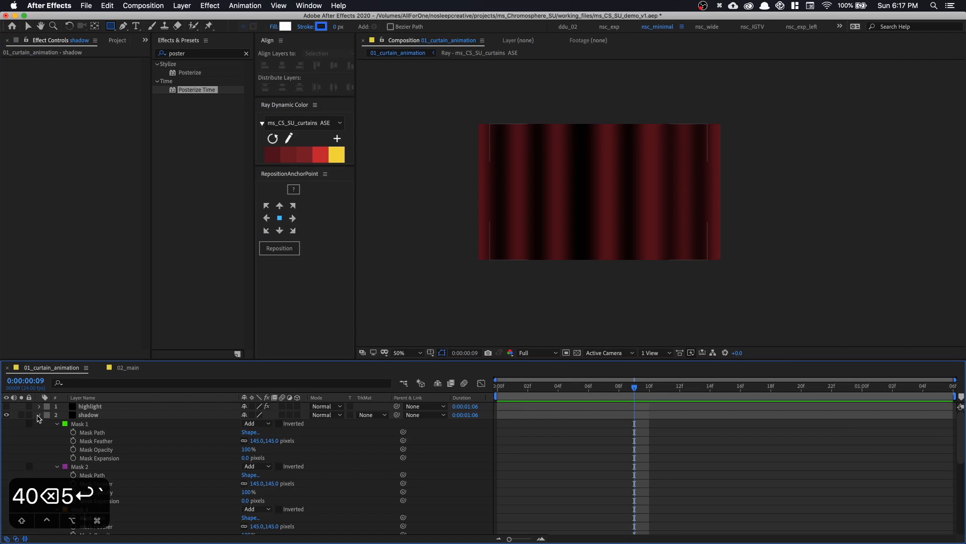
{"action": "left_click", "coordinate": [39, 416]}
Turn on the highlight layer's visibility and recolor its fill with the bright red swatch from the curtain palette
{"action": "left_click", "coordinate": [87, 423]}
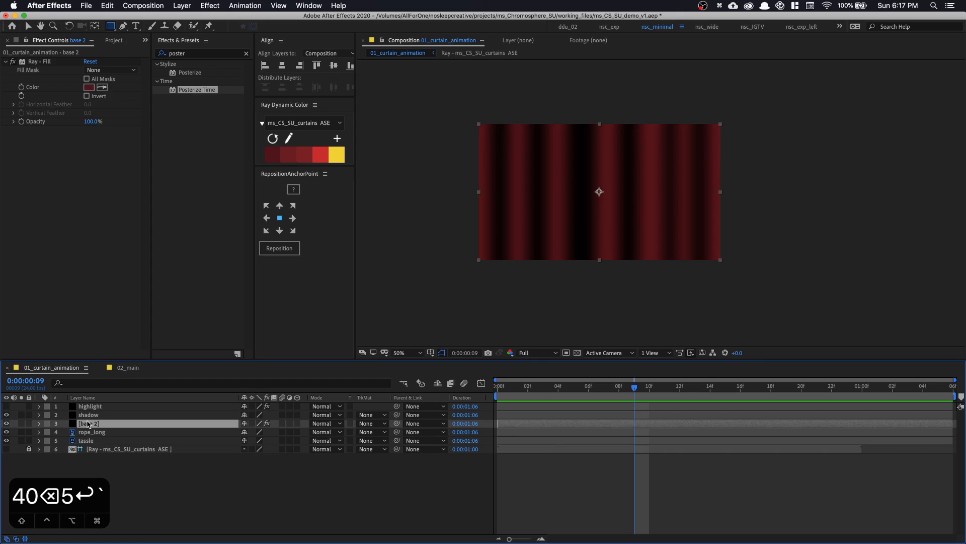
{"action": "left_click", "coordinate": [89, 407]}
{"action": "left_click", "coordinate": [7, 406]}
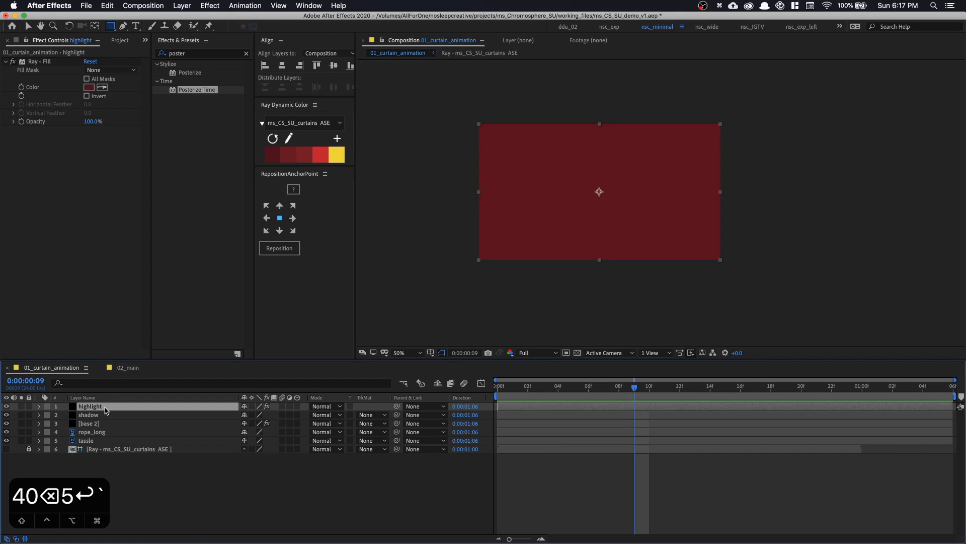
{"action": "left_click", "coordinate": [323, 155]}
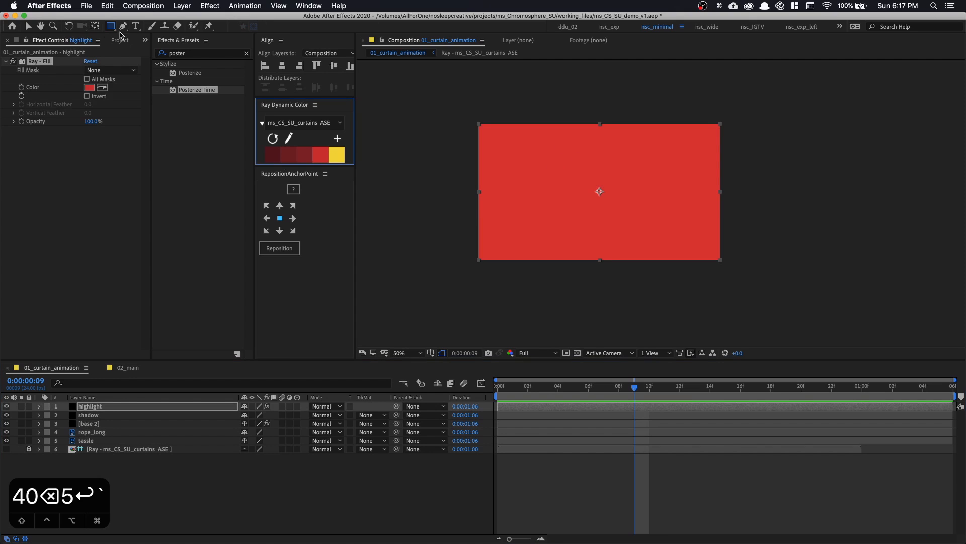
Hide the highlight layer and draw five tall, narrow elliptical masks on it over the red folds, starting above the frame
{"action": "left_click_drag", "start_coordinate": [112, 28], "coordinate": [132, 49]}
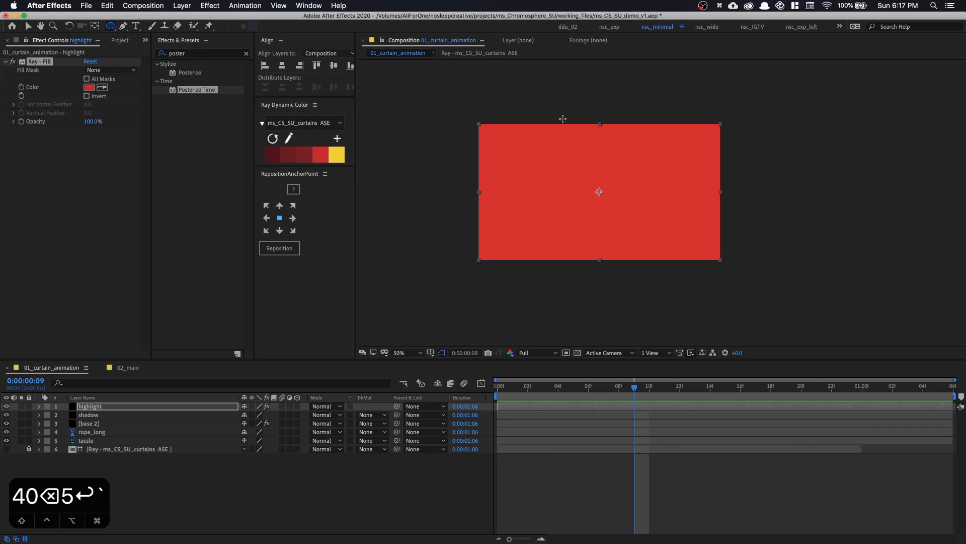
{"action": "left_click", "coordinate": [6, 406]}
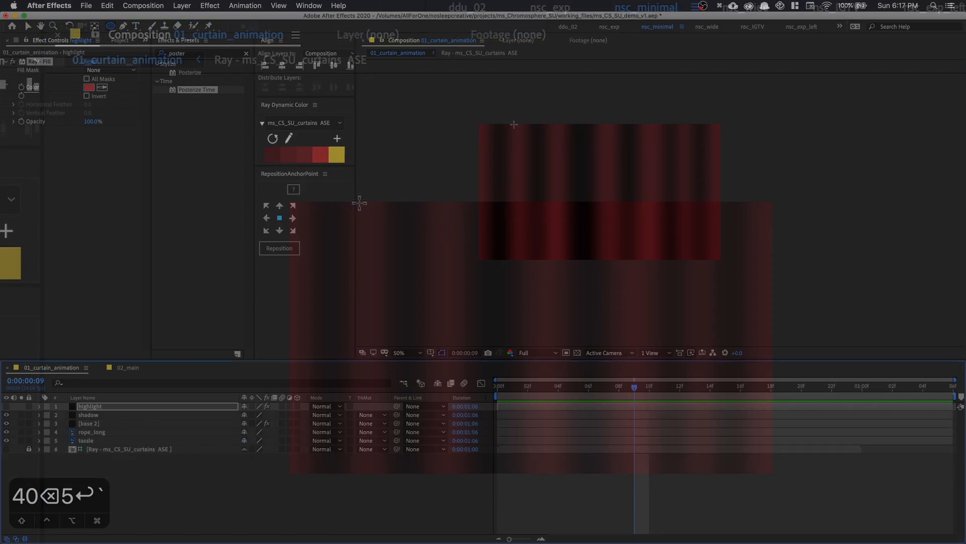
{"action": "left_click_drag", "start_coordinate": [510, 89], "coordinate": [528, 212]}
{"action": "mouse_move", "coordinate": [388, 378]}
{"action": "left_mouse_down"}
{"action": "mouse_move", "coordinate": [373, 382]}
{"action": "mouse_move", "coordinate": [381, 382]}
{"action": "mouse_move", "coordinate": [377, 339]}
{"action": "mouse_move", "coordinate": [385, 387]}
{"action": "left_mouse_up"}
{"action": "left_click_drag", "start_coordinate": [428, 125], "coordinate": [452, 414]}
{"action": "mouse_move", "coordinate": [554, 143]}
{"action": "left_mouse_down"}
{"action": "mouse_move", "coordinate": [576, 399]}
{"action": "mouse_move", "coordinate": [569, 437]}
{"action": "mouse_move", "coordinate": [570, 357]}
{"action": "left_mouse_up"}
{"action": "left_click_drag", "start_coordinate": [633, 97], "coordinate": [659, 412]}
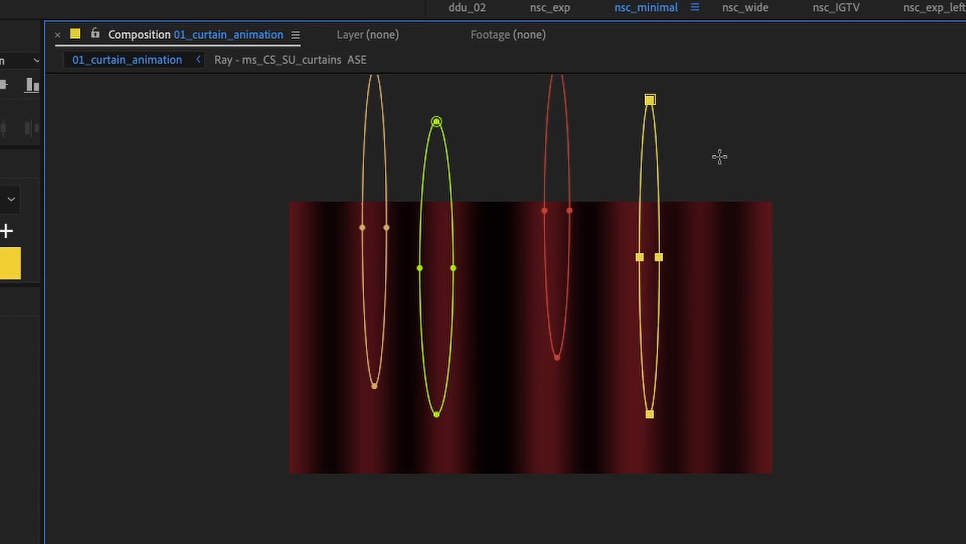
{"action": "mouse_move", "coordinate": [722, 454]}
{"action": "left_mouse_down"}
{"action": "mouse_move", "coordinate": [725, 494]}
{"action": "mouse_move", "coordinate": [725, 339]}
{"action": "left_mouse_up"}
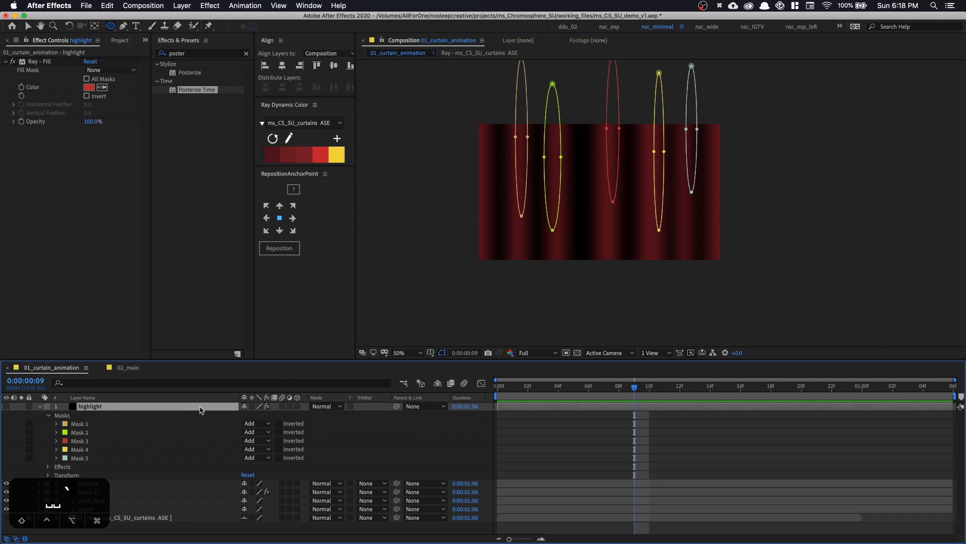
Reveal all mask properties of the highlight layer in a maximized timeline and select its five masks
{"action": "key", "text": "grave"}
{"action": "left_click", "coordinate": [207, 361]}
{"action": "key", "text": "m"}
{"action": "key", "text": "m"}
{"action": "key", "text": "m"}
{"action": "key", "text": "m"}
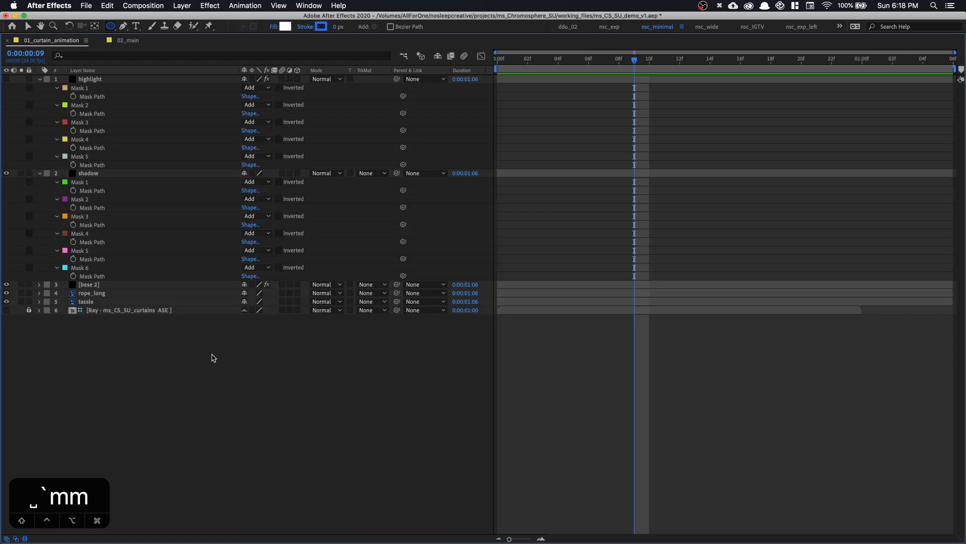
{"action": "key", "text": "m"}
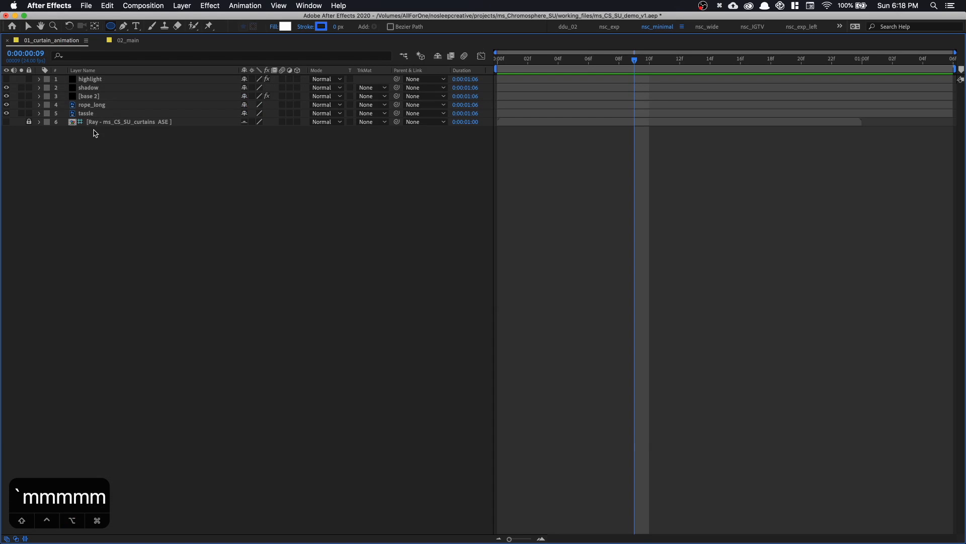
{"action": "left_click", "coordinate": [107, 80]}
{"action": "key", "text": "m"}
{"action": "key", "text": "m"}
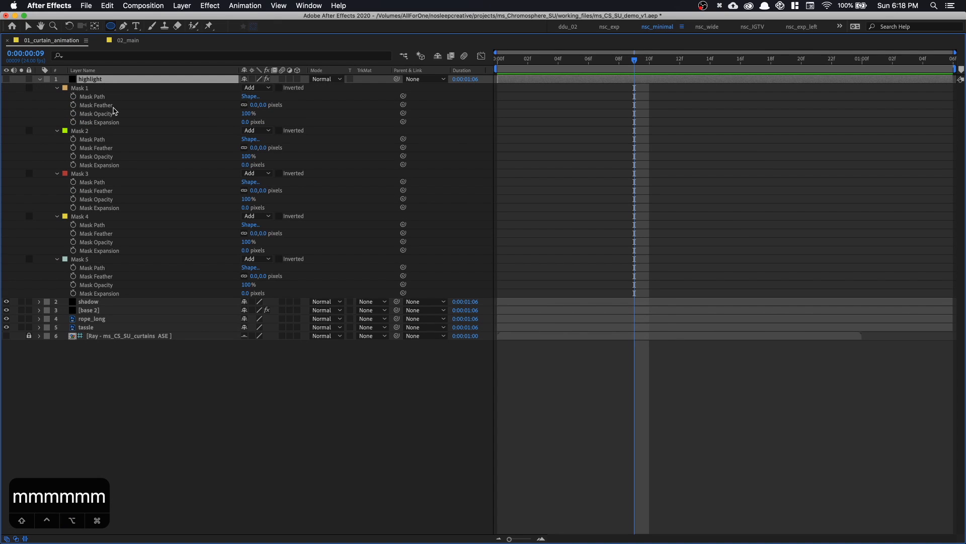
{"action": "key", "text": "alt+super+a"}
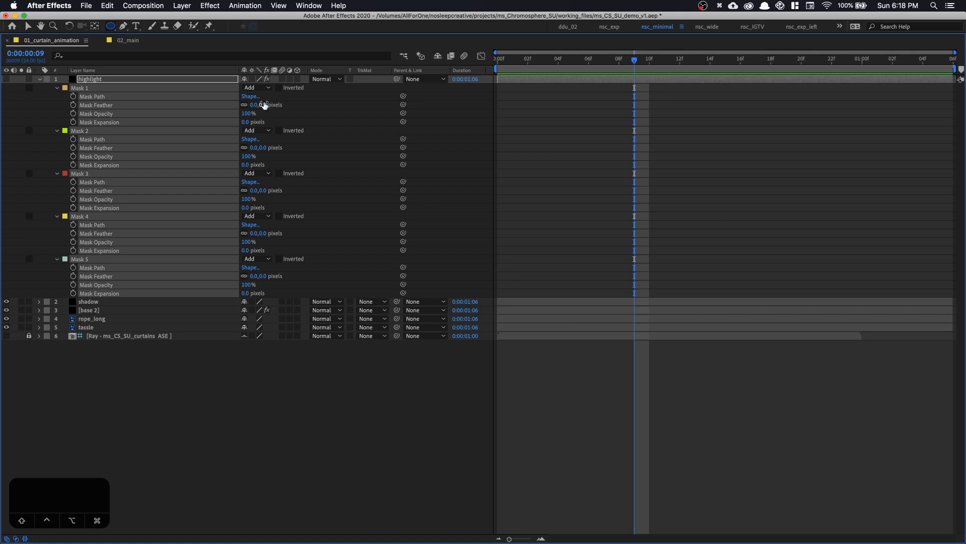
Set all five highlight masks to a feather of 75 pixels and an expansion of -5 pixels, then restore the workspace layout
{"action": "left_click", "coordinate": [263, 104]}
{"action": "type", "text": "75"}
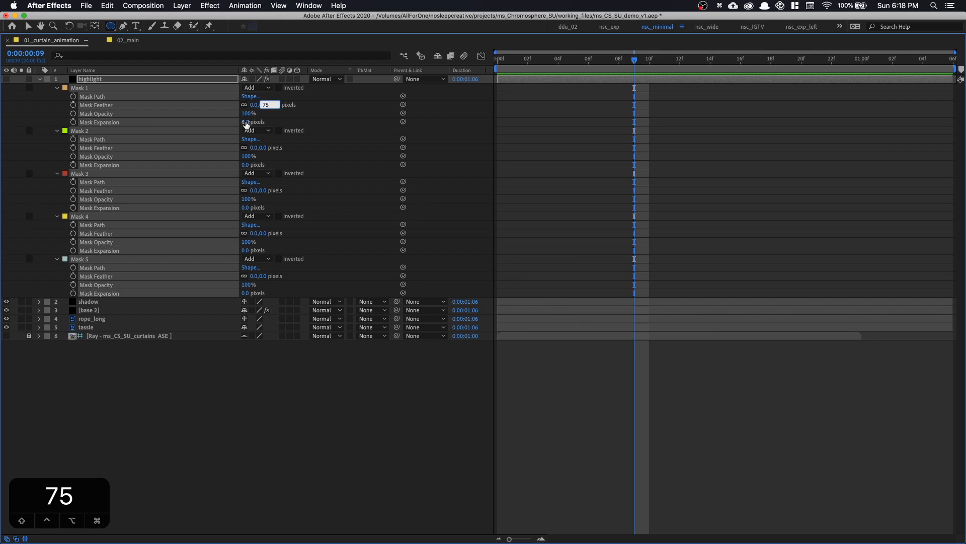
{"action": "left_click_drag", "start_coordinate": [246, 121], "coordinate": [240, 122]}
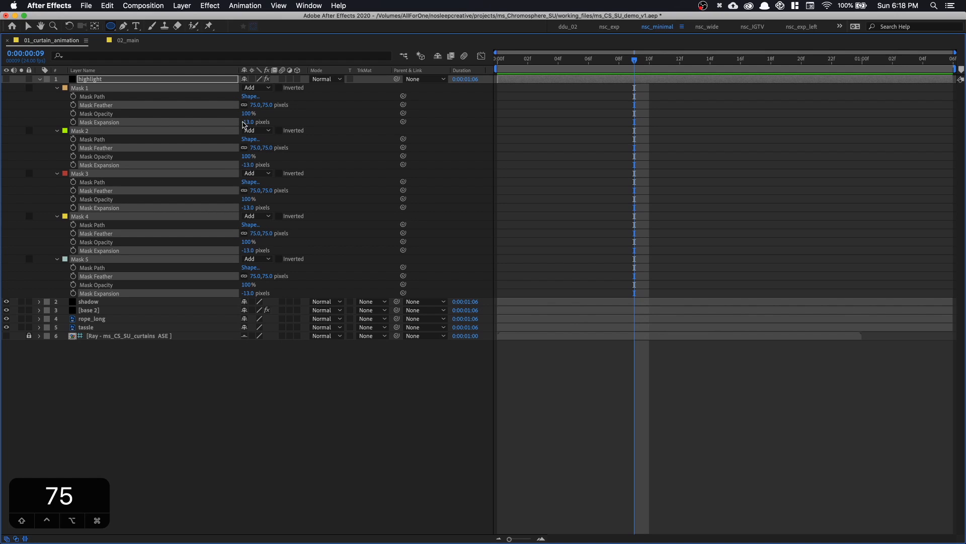
{"action": "left_click", "coordinate": [244, 123]}
{"action": "type", "text": "-5"}
{"action": "key", "text": "Return"}
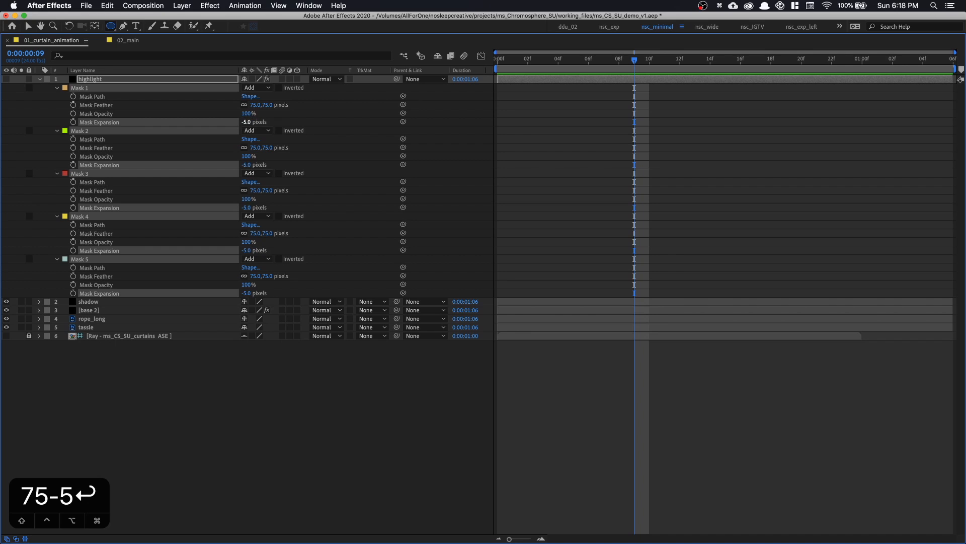
{"action": "left_click", "coordinate": [323, 384]}
{"action": "key", "text": "grave"}
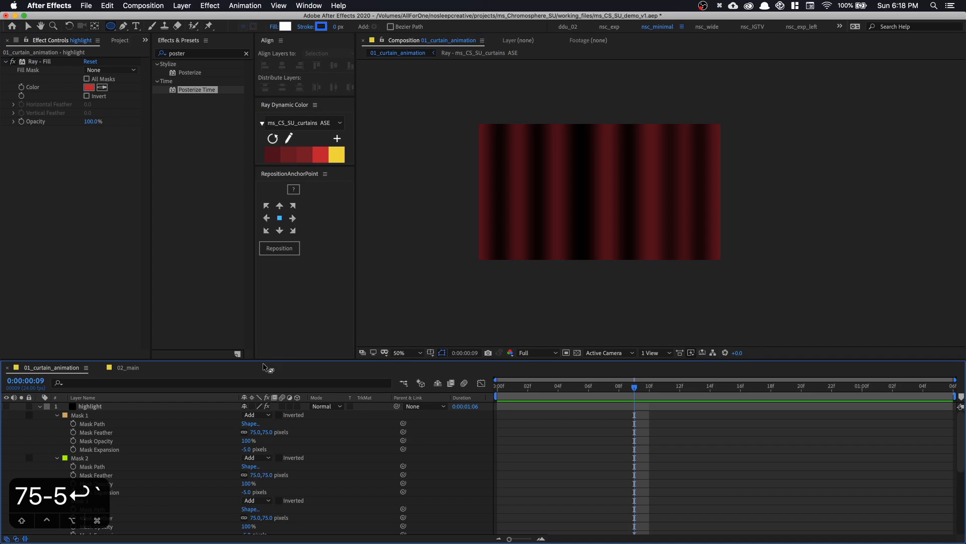
Show the highlight layer again and lower its opacity to 47%, hiding the mask outlines to judge the effect
{"action": "left_click", "coordinate": [5, 406]}
{"action": "left_click", "coordinate": [41, 408]}
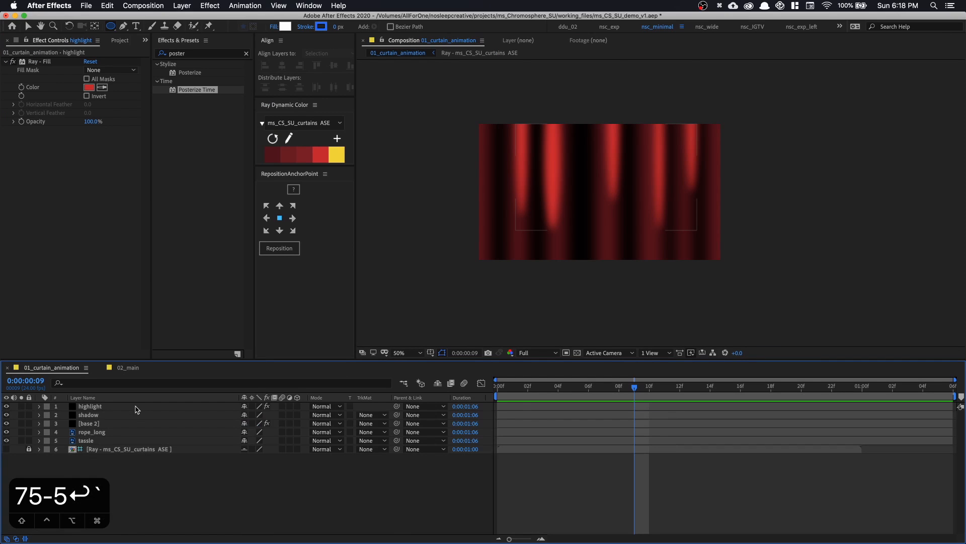
{"action": "left_click", "coordinate": [138, 406]}
{"action": "key", "text": "t"}
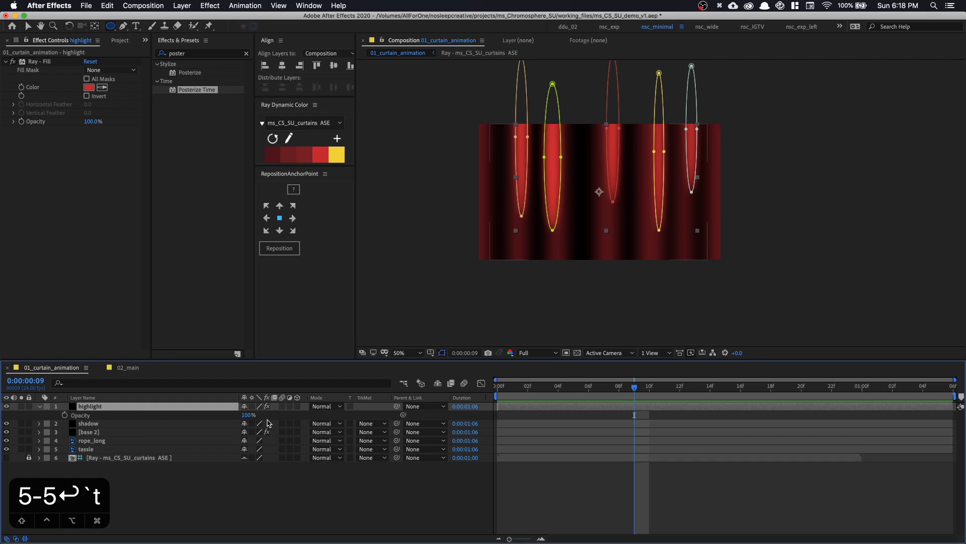
{"action": "left_click_drag", "start_coordinate": [249, 417], "coordinate": [238, 416]}
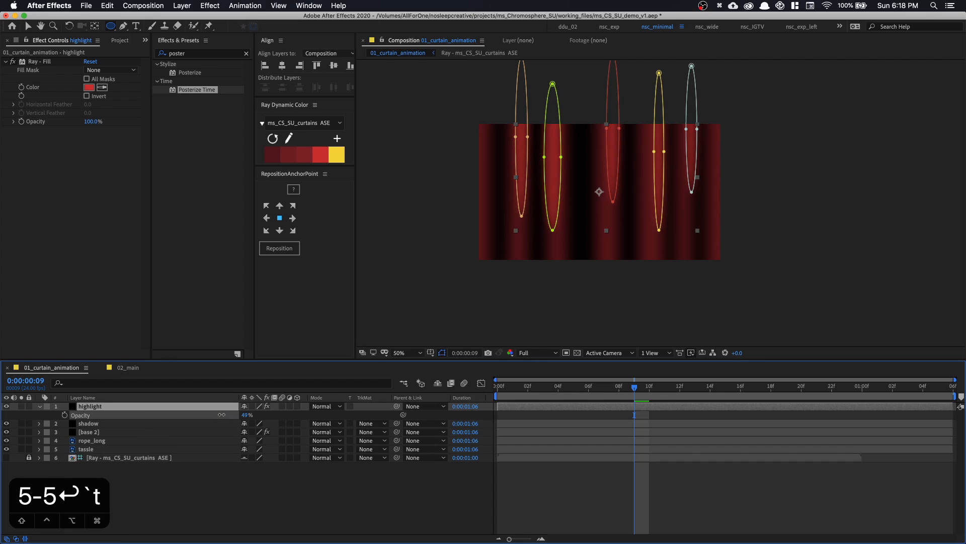
{"action": "left_click_drag", "start_coordinate": [214, 415], "coordinate": [215, 414]}
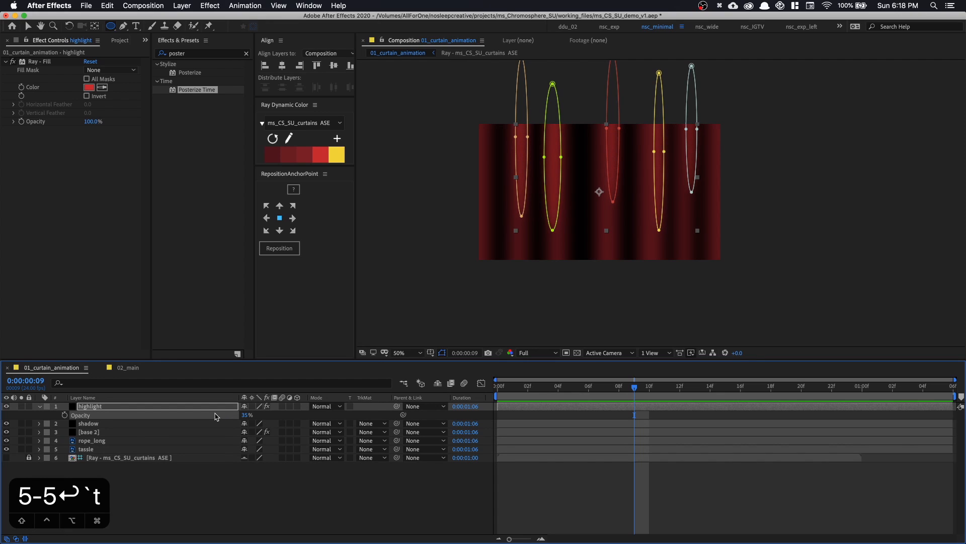
{"action": "key", "text": "shift+super+h"}
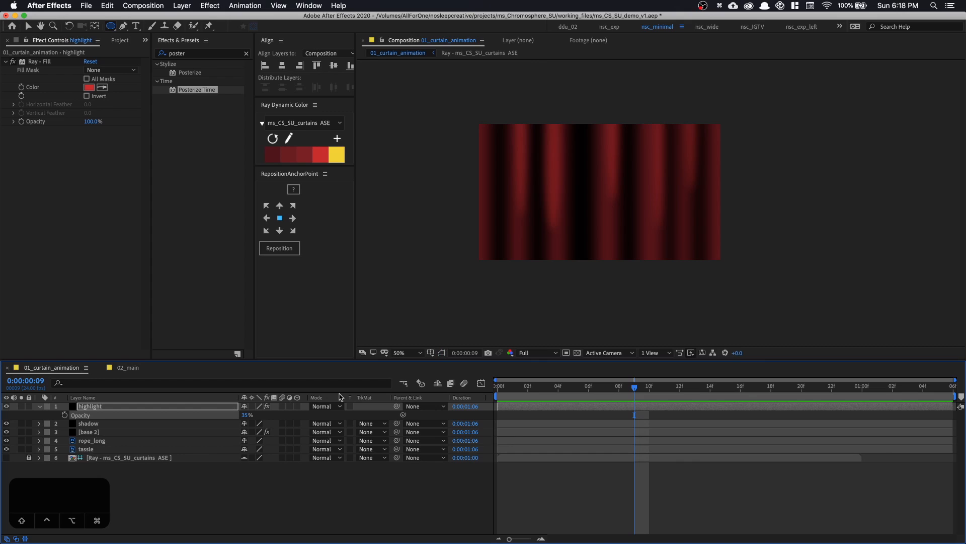
{"action": "left_click_drag", "start_coordinate": [246, 415], "coordinate": [251, 414]}
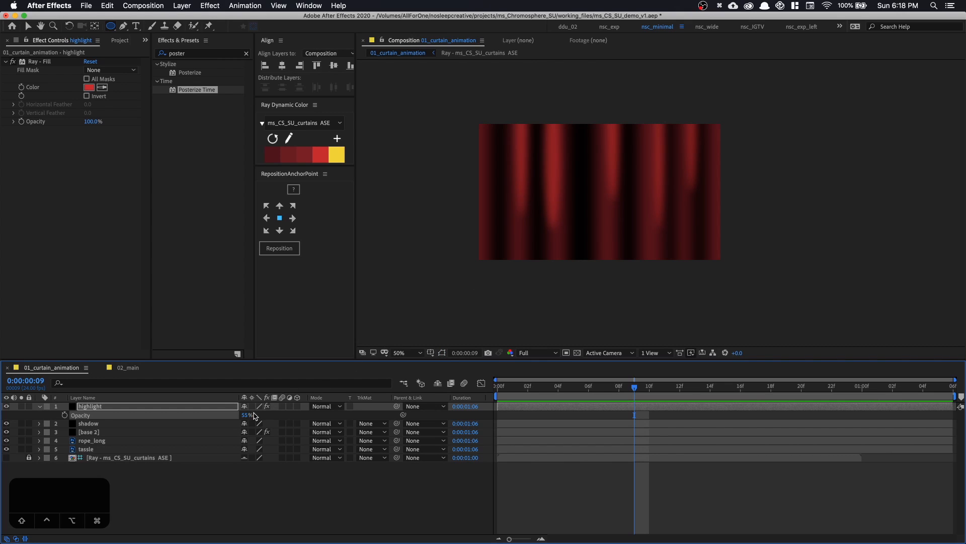
{"action": "left_click_drag", "start_coordinate": [254, 415], "coordinate": [250, 415]}
{"action": "key", "text": "Return"}
Stretch the rightmost elliptical highlight mask downward toward the frame's lower edge and hide the mask outlines
{"action": "key", "text": "v"}
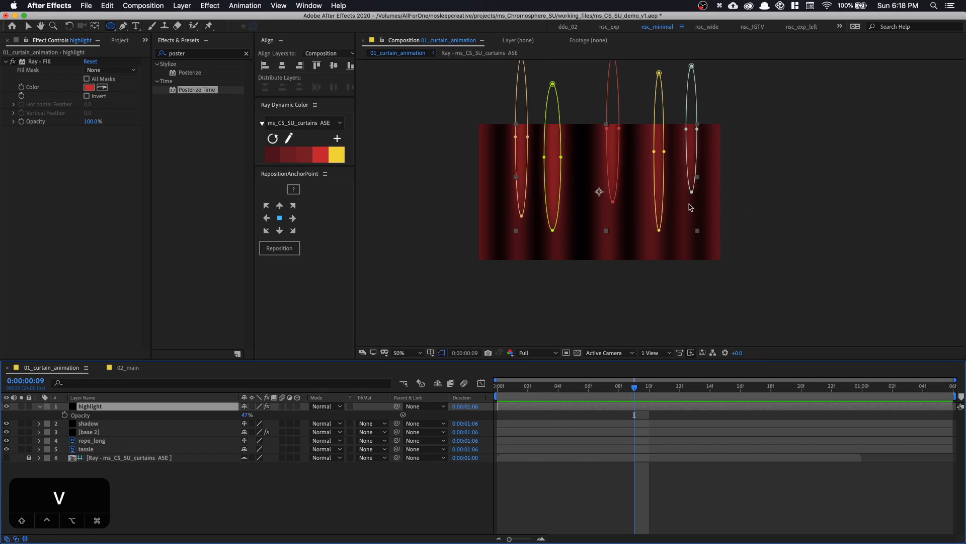
{"action": "double_click", "coordinate": [691, 193]}
{"action": "left_click_drag", "start_coordinate": [692, 192], "coordinate": [673, 245]}
{"action": "key", "text": "shift+super+h"}
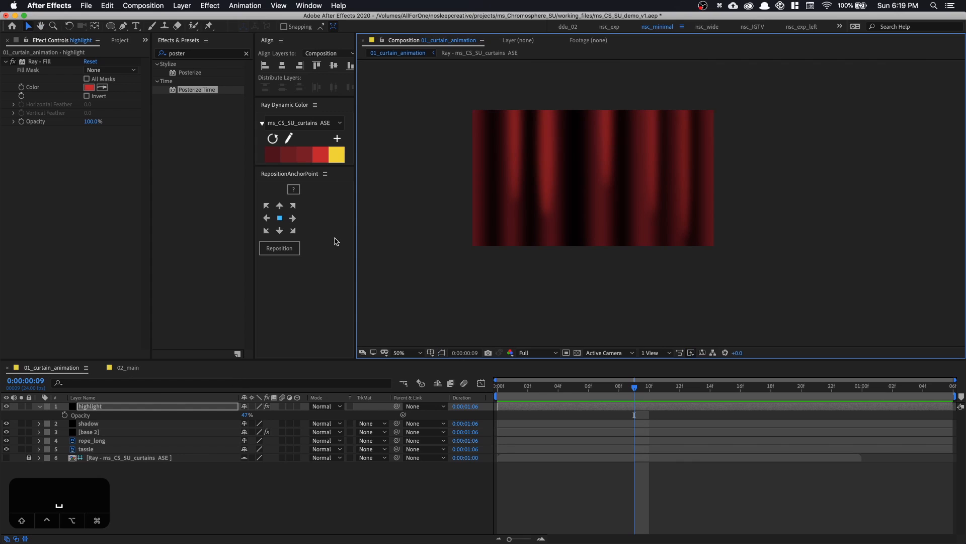
Pre-compose the highlight, shadow and base 2 layers into a new composition named curtain_design
{"action": "left_click", "coordinate": [111, 432]}
{"action": "left_click", "coordinate": [108, 407], "text": "shift"}
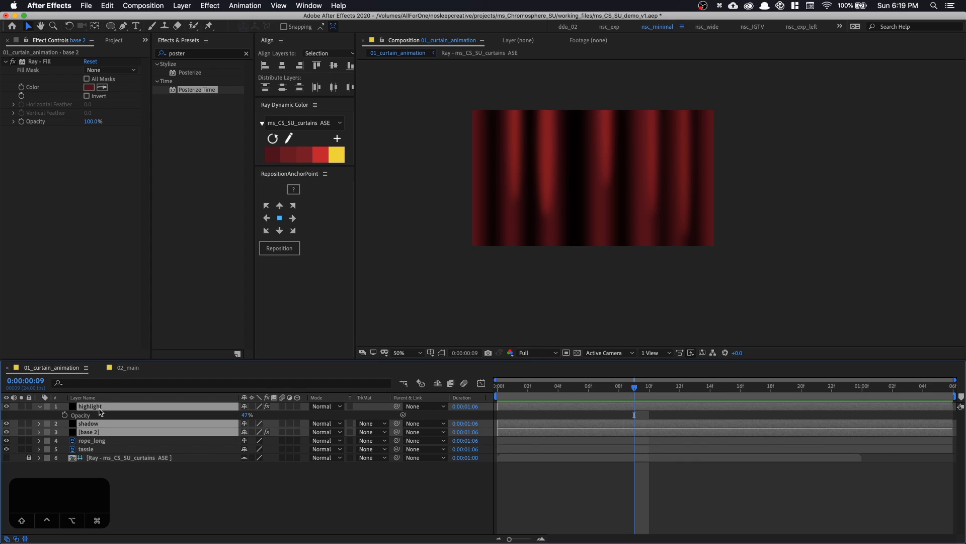
{"action": "left_click", "coordinate": [40, 406]}
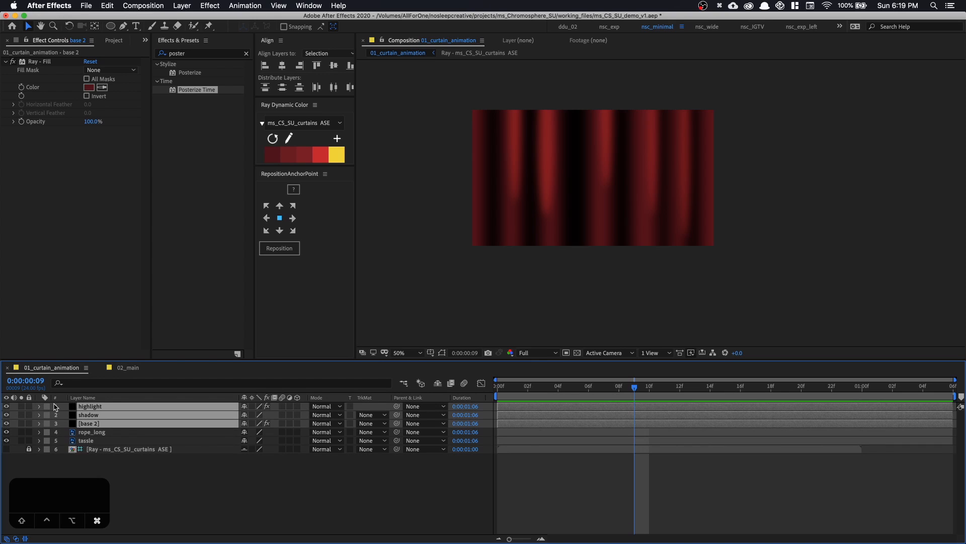
{"action": "key", "text": "super+shift+c"}
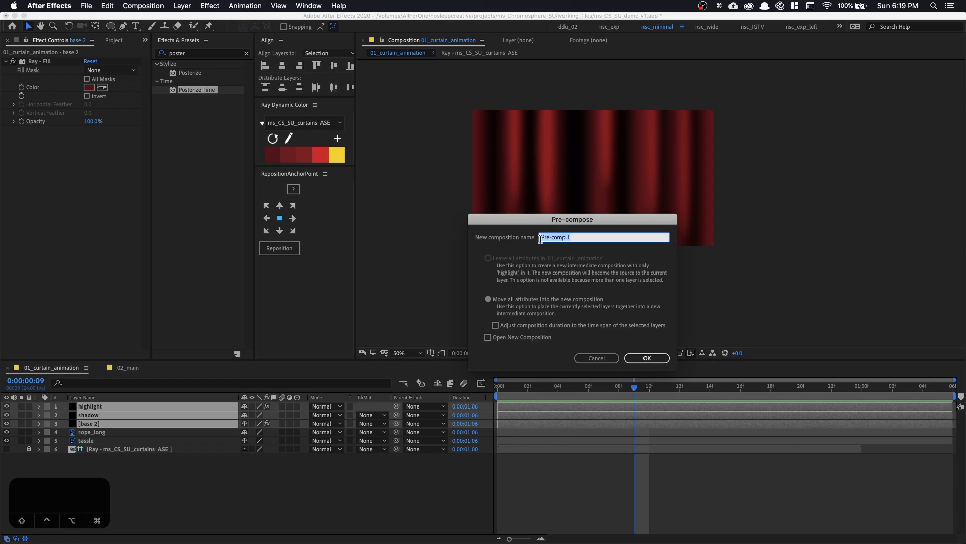
{"action": "type", "text": "curtain_dri"}
{"action": "key", "text": "BackSpace"}
{"action": "key", "text": "BackSpace"}
{"action": "type", "text": "esign"}
{"action": "key", "text": "Return"}
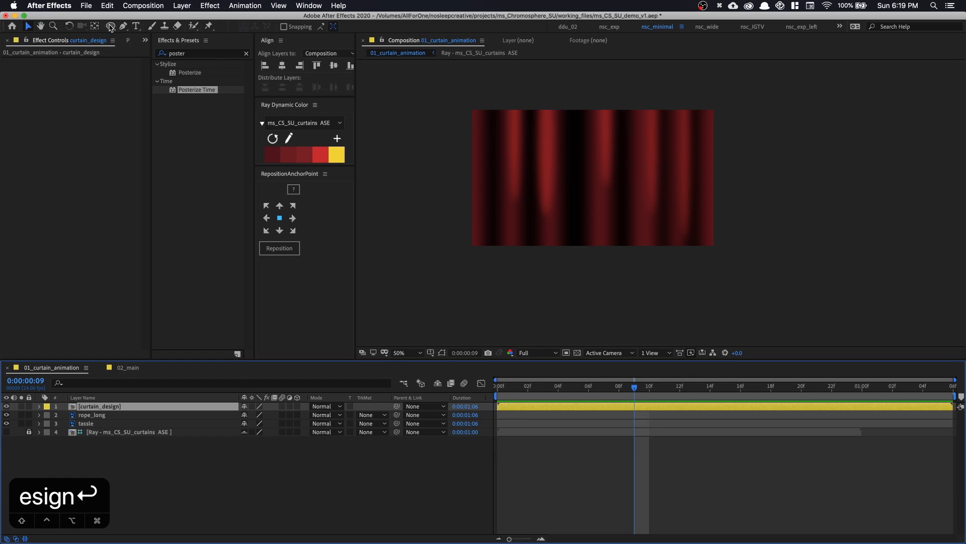
Add a full-frame rectangular mask to the curtain_design layer and show the mask outlines
{"action": "left_click_drag", "start_coordinate": [110, 26], "coordinate": [134, 28]}
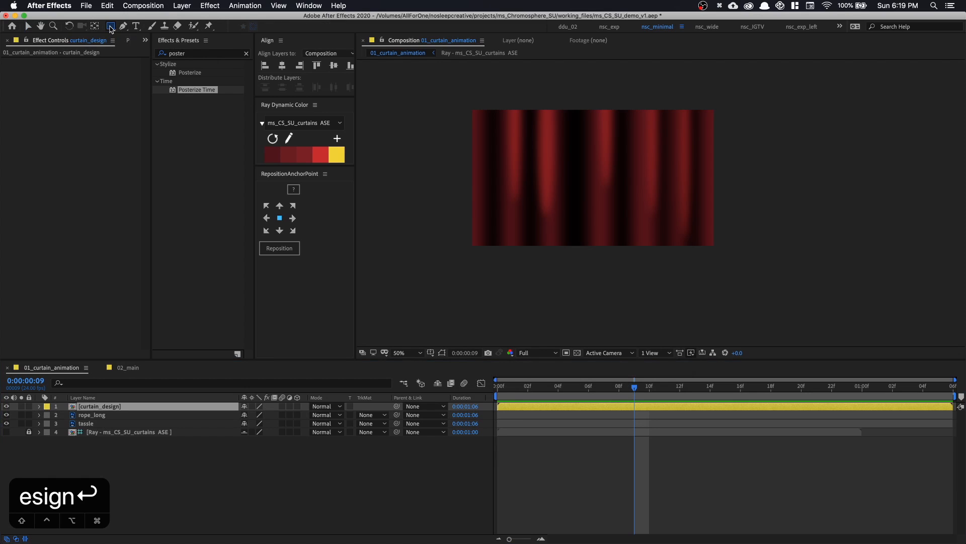
{"action": "double_click", "coordinate": [111, 26]}
{"action": "key", "text": "v"}
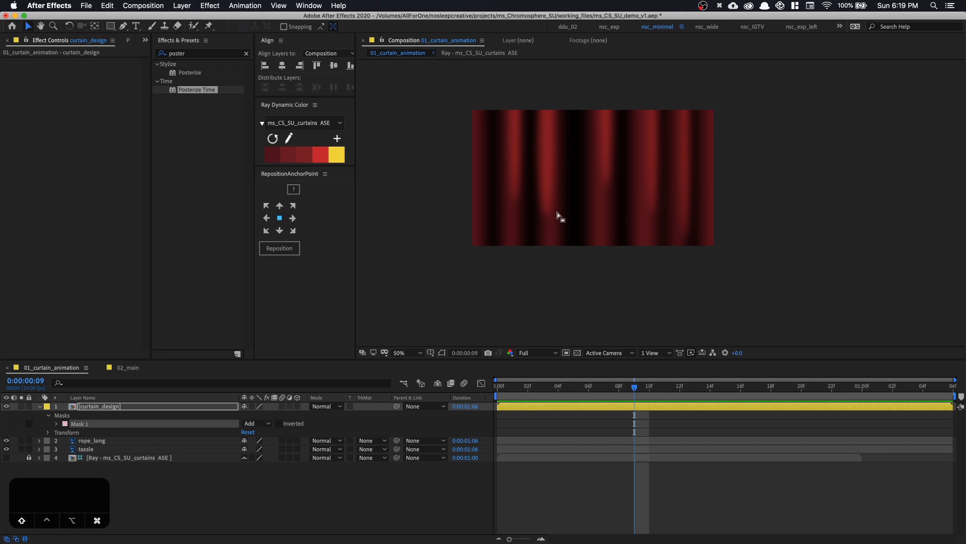
{"action": "key", "text": "super+shift+h"}
Rename the curtain_design layer's mask to src and duplicate it
{"action": "left_click", "coordinate": [113, 422]}
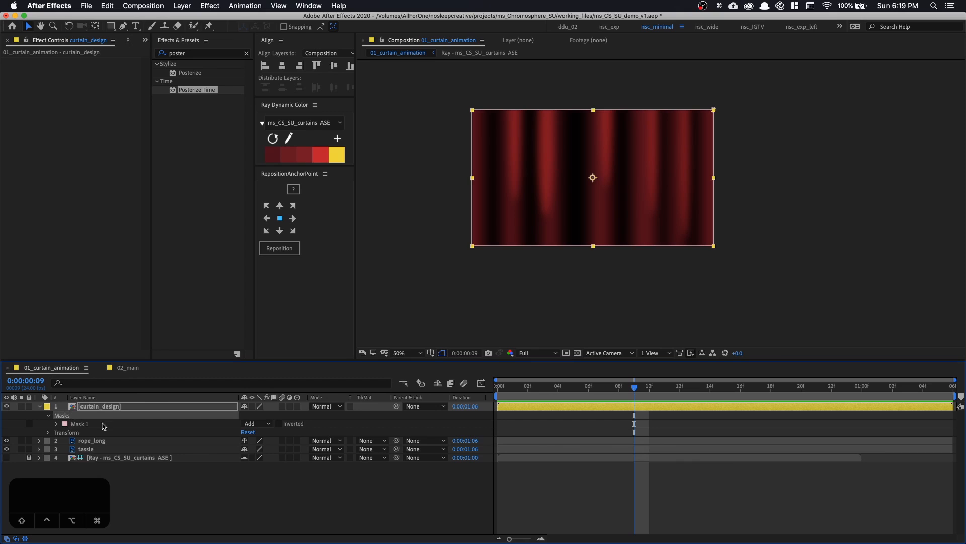
{"action": "key", "text": "Return"}
{"action": "type", "text": "src"}
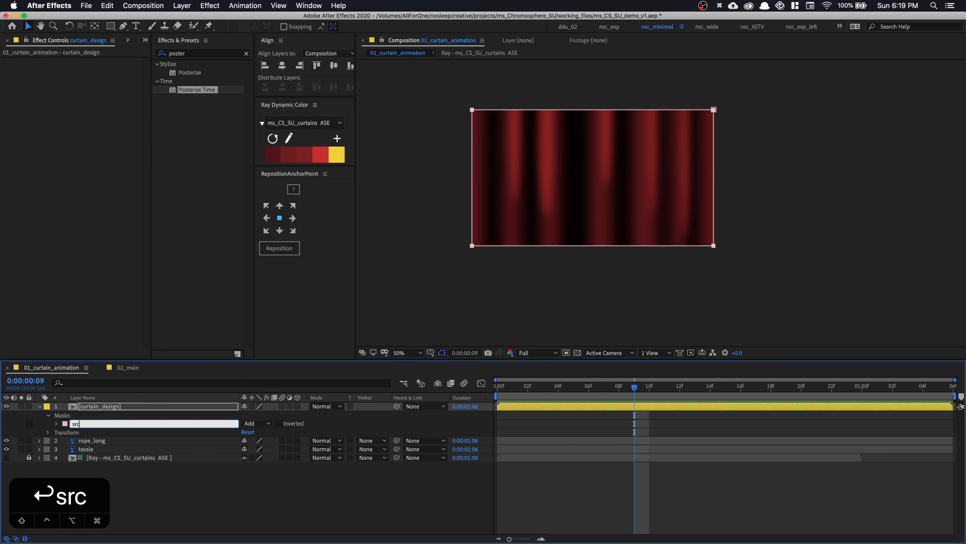
{"action": "key", "text": "Return"}
{"action": "key", "text": "super+d"}
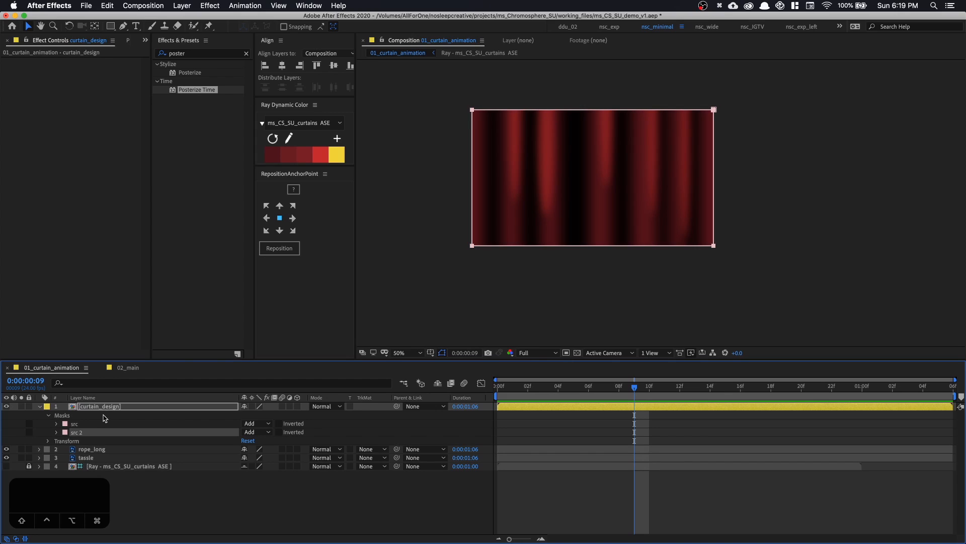
Rename the duplicated curtain_design mask to tgt and lock the src mask
{"action": "key", "text": "Return"}
{"action": "type", "text": "tgt"}
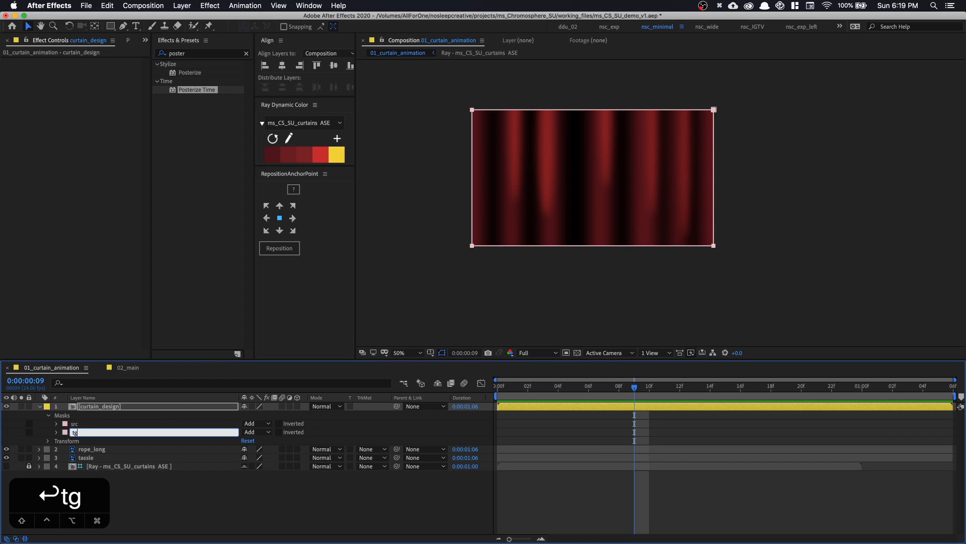
{"action": "key", "text": "Return"}
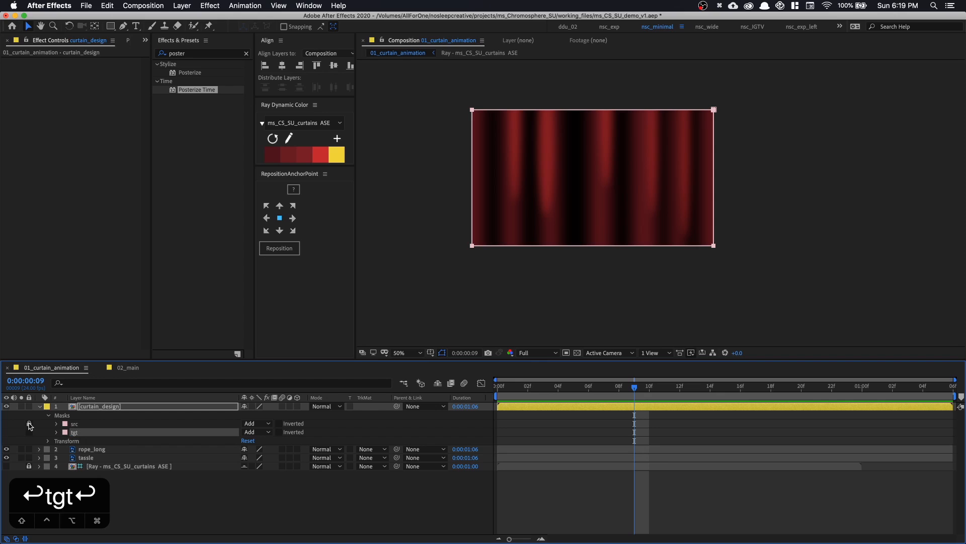
Change the tgt mask's outline colour to a bright, fully saturated green
{"action": "left_click", "coordinate": [64, 432]}
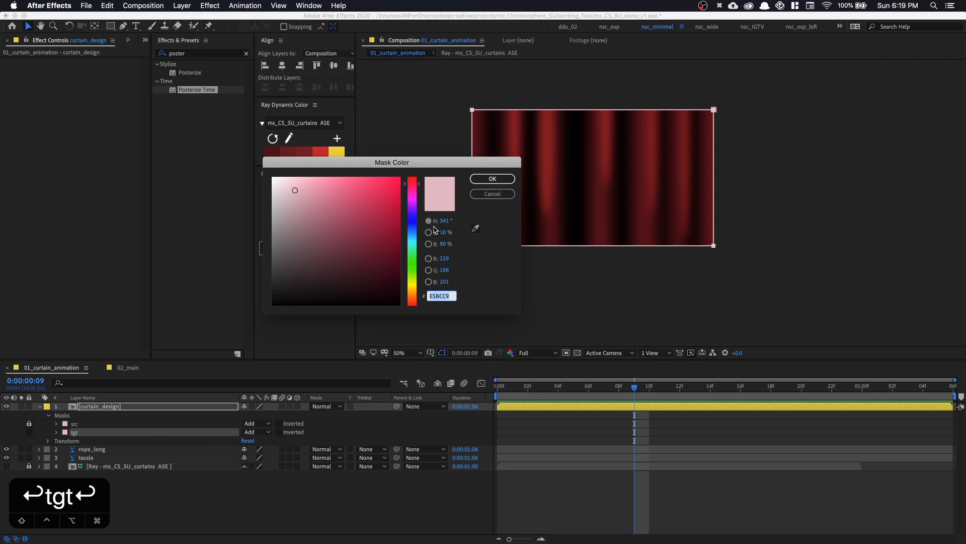
{"action": "left_click", "coordinate": [412, 237]}
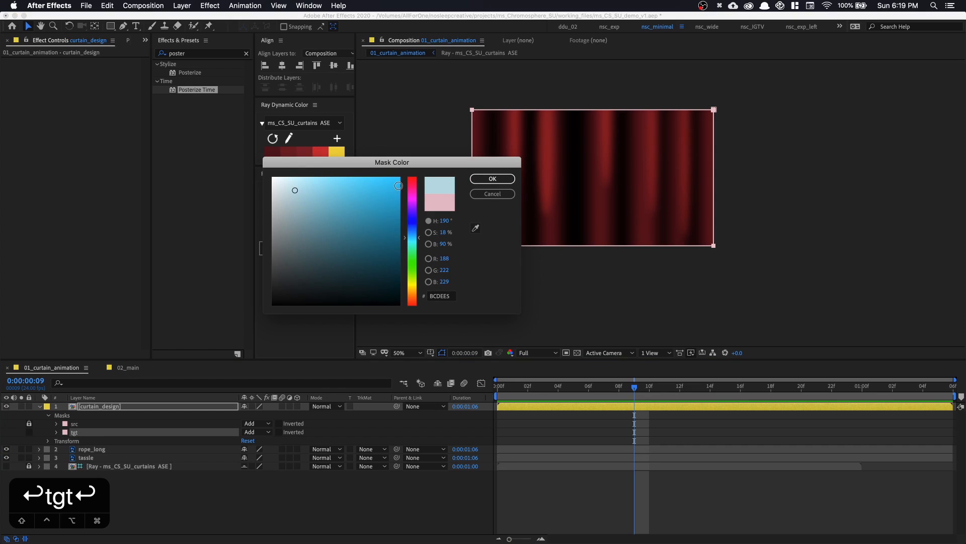
{"action": "left_click_drag", "start_coordinate": [399, 186], "coordinate": [400, 177]}
{"action": "left_click", "coordinate": [413, 252]}
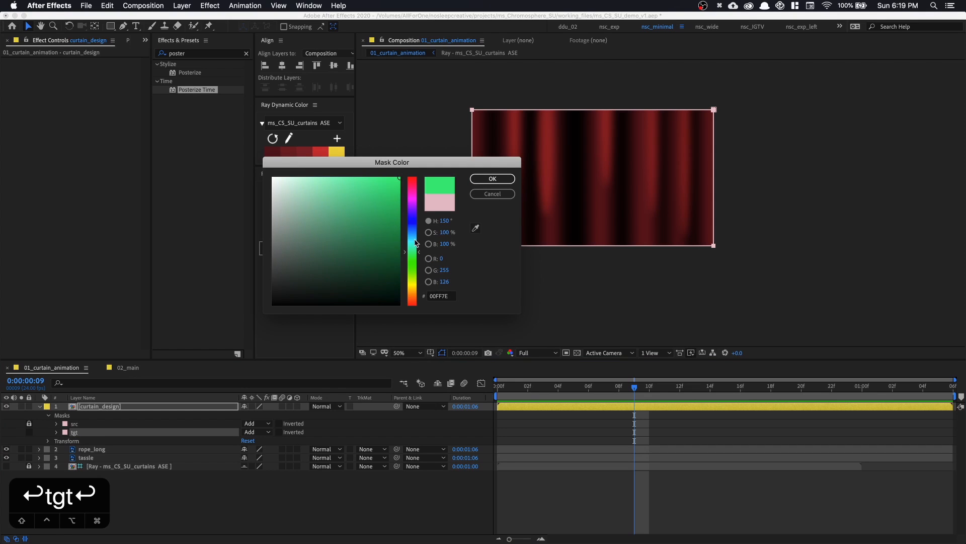
{"action": "left_click", "coordinate": [492, 179]}
Show the rulers and place a horizontal guide about three quarters of the way down the composition frame
{"action": "key", "text": "z"}
{"action": "left_click", "coordinate": [703, 209]}
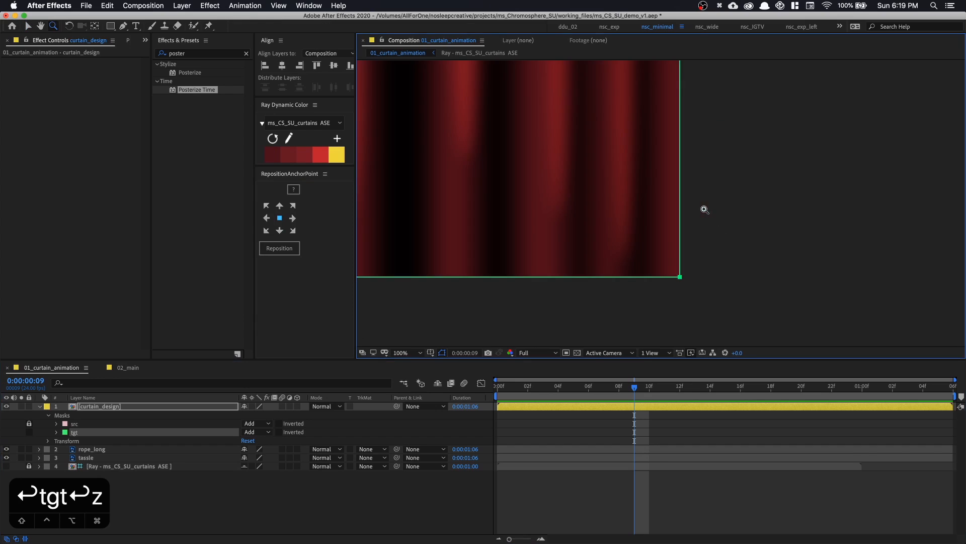
{"action": "key", "text": "shift+slash"}
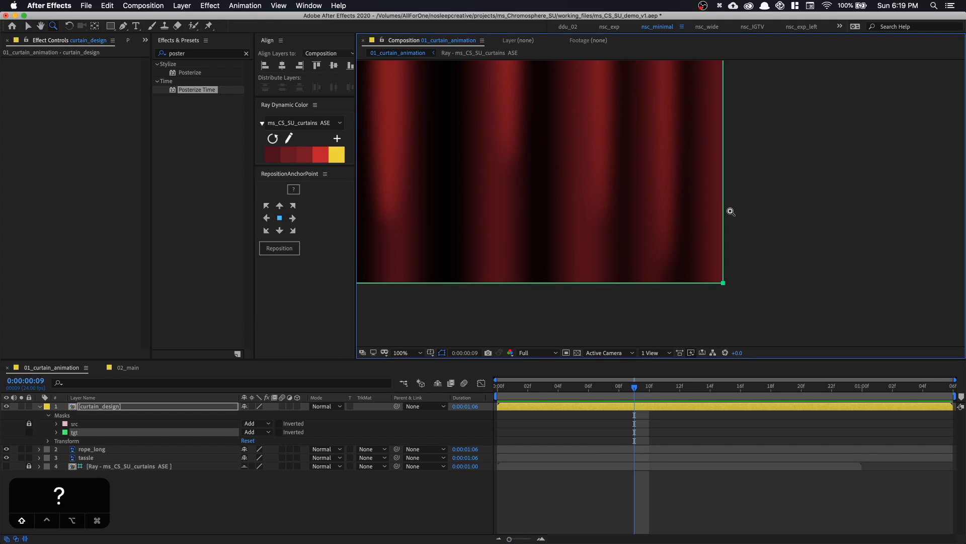
{"action": "key", "text": "super+r"}
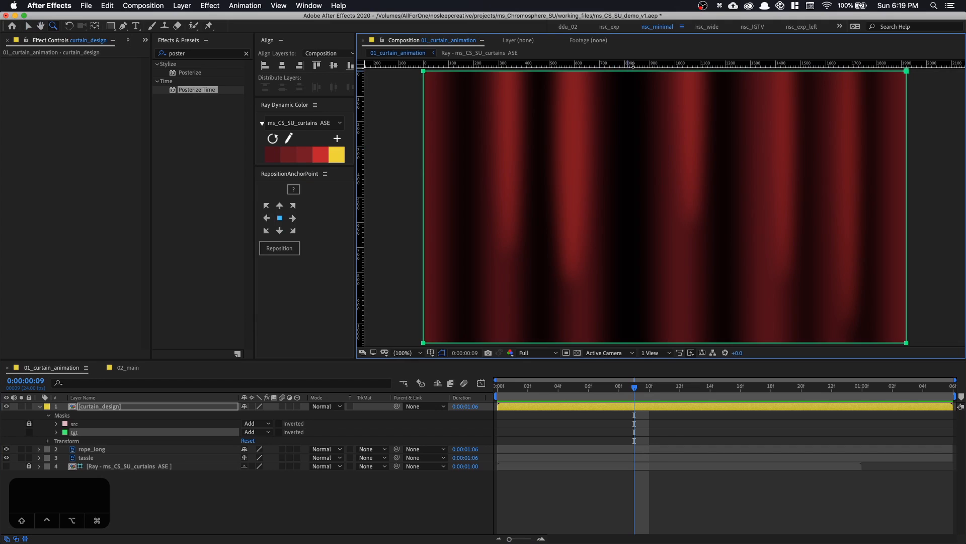
{"action": "left_click_drag", "start_coordinate": [631, 65], "coordinate": [640, 267]}
{"action": "key", "text": "space"}
{"action": "left_click_drag", "start_coordinate": [803, 276], "coordinate": [751, 264]}
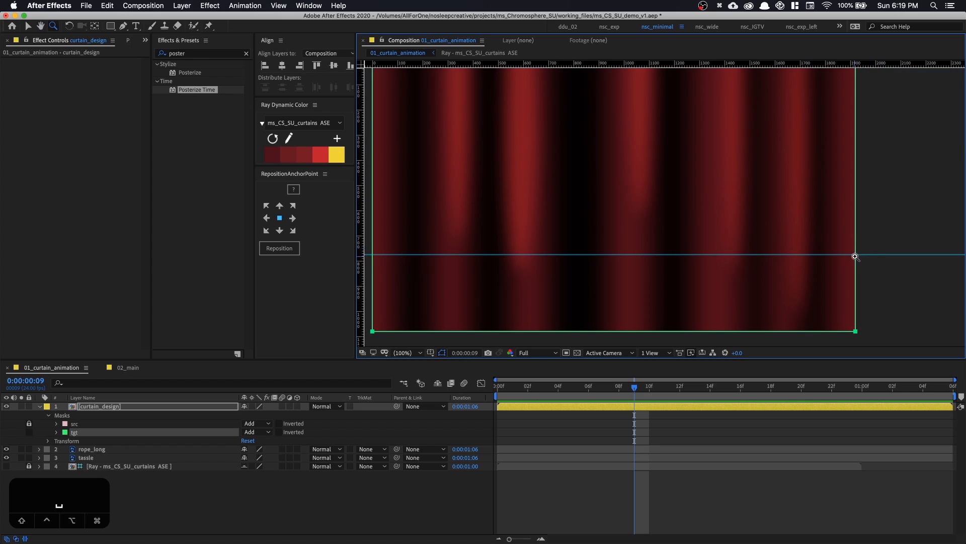
{"action": "left_click_drag", "start_coordinate": [854, 254], "coordinate": [833, 252]}
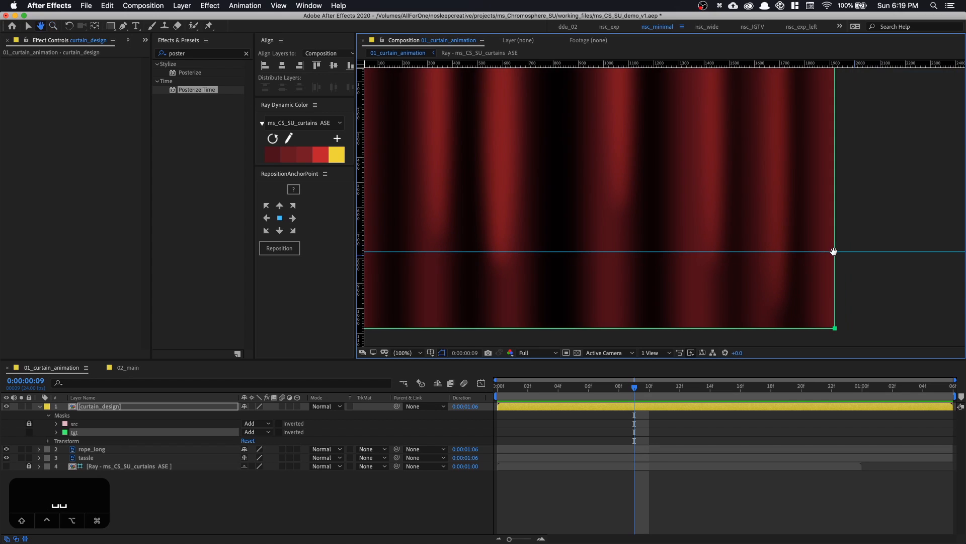
Add a vertex to the tgt mask where its right edge crosses the horizontal guide
{"action": "left_click", "coordinate": [119, 406]}
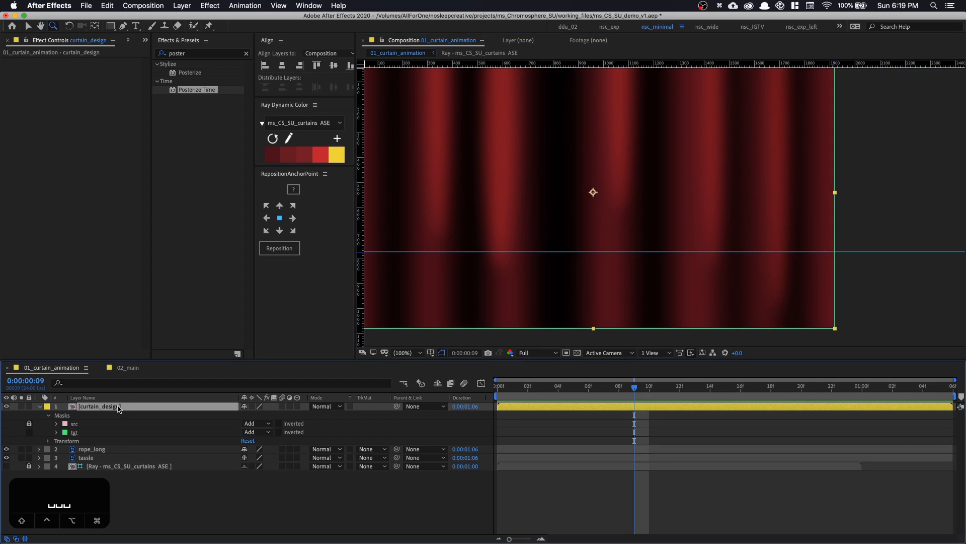
{"action": "left_click", "coordinate": [124, 26]}
{"action": "left_click", "coordinate": [835, 251]}
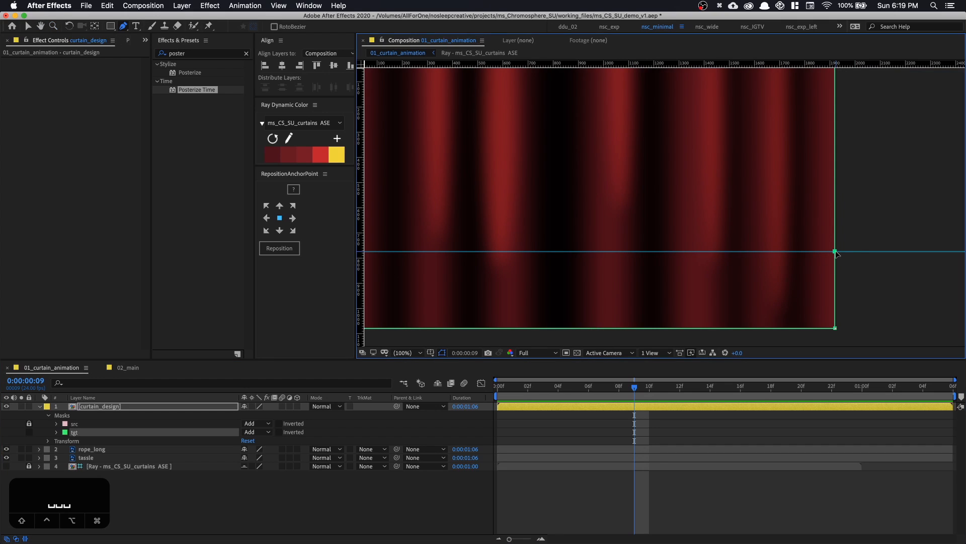
Set a Mask Path keyframe for the tgt mask at 0:00:00:00
{"action": "key", "text": "space"}
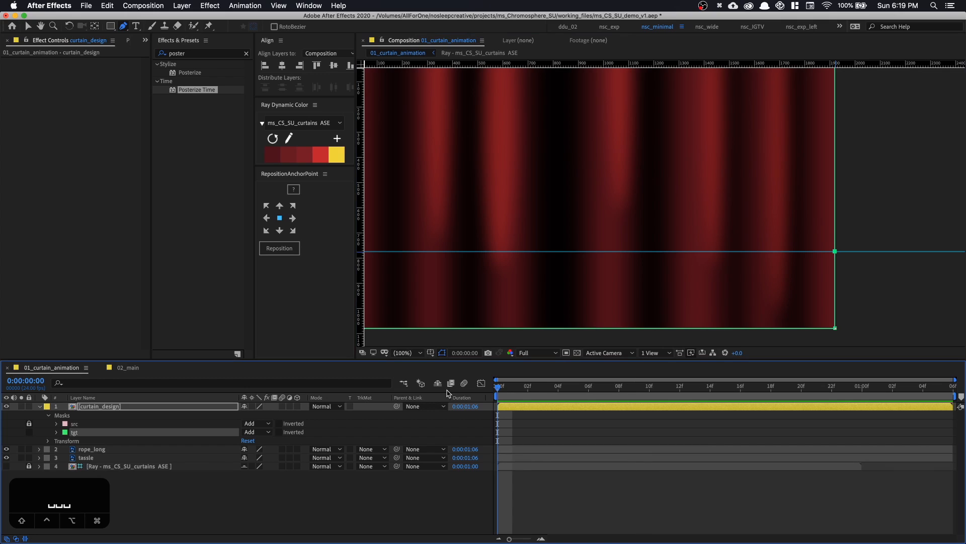
{"action": "key", "text": "m"}
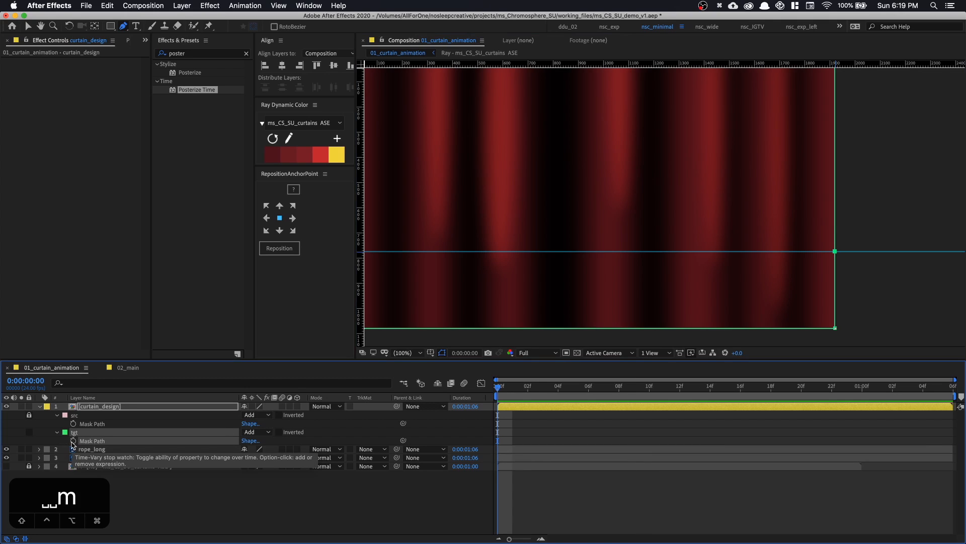
{"action": "left_click", "coordinate": [74, 441]}
At 0:00:01:00, move the tgt mask's guide-level vertex left along the guide to about x 380
{"action": "left_click_drag", "start_coordinate": [533, 401], "coordinate": [859, 401]}
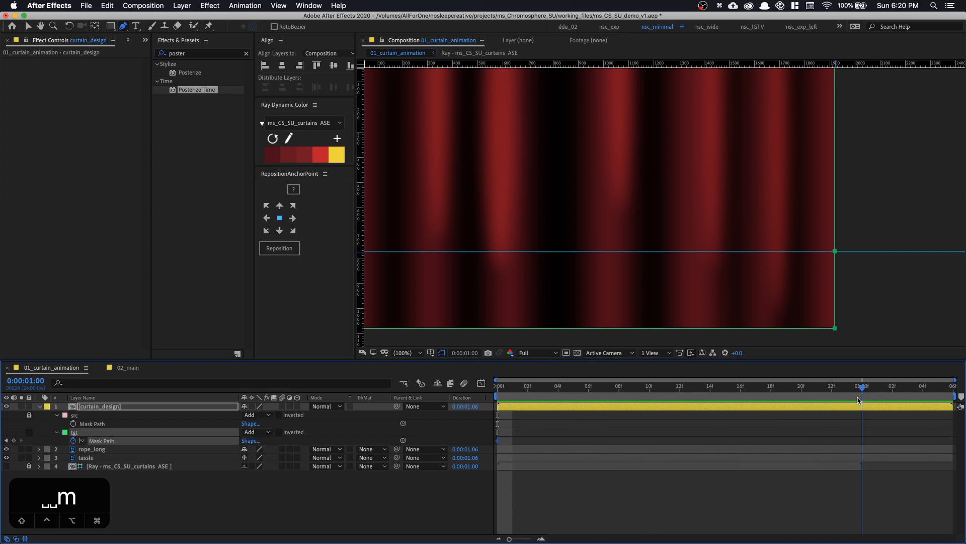
{"action": "key", "text": "v"}
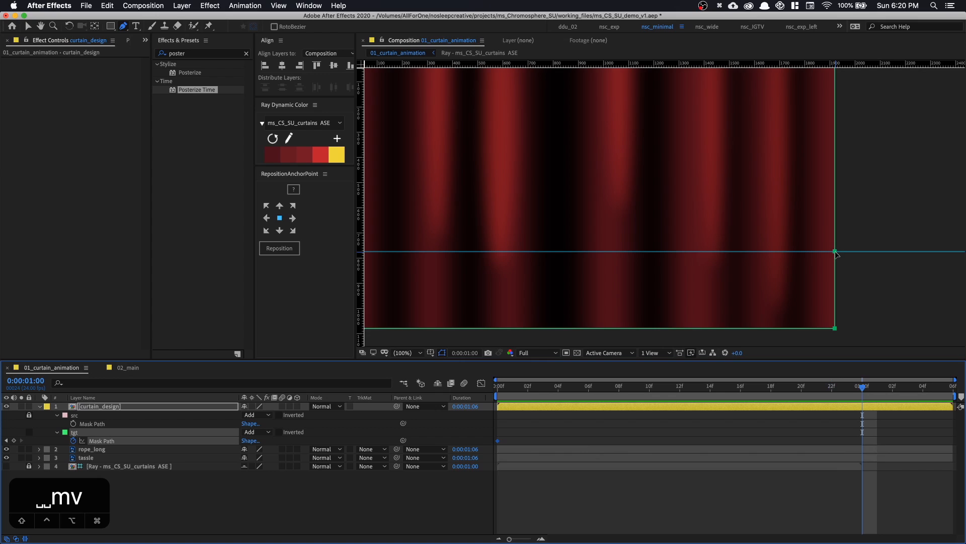
{"action": "left_click_drag", "start_coordinate": [836, 251], "coordinate": [618, 255]}
{"action": "key", "text": "space"}
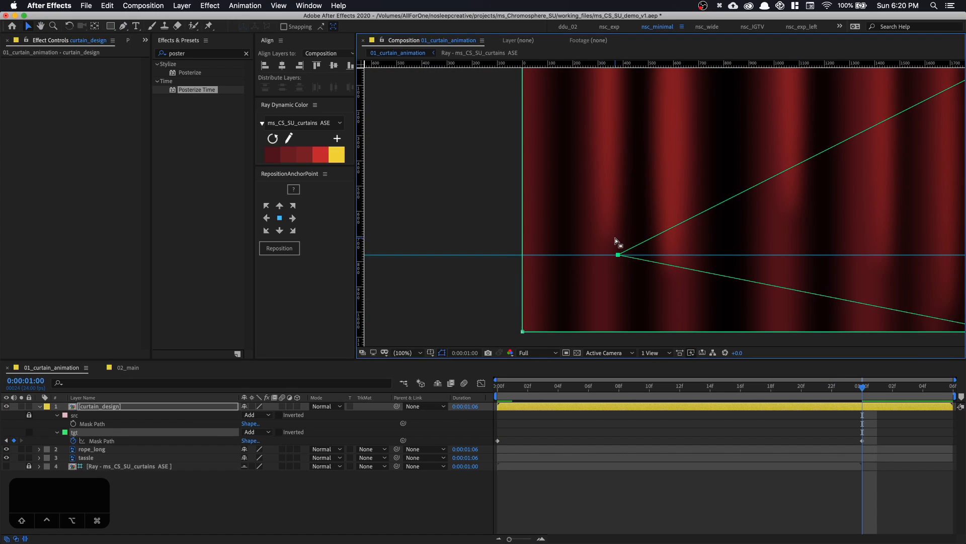
Move the tgt mask's upper-right corner inward to about x 1060 and its lower-right corner to about x 600
{"action": "key", "text": "space"}
{"action": "left_click_drag", "start_coordinate": [632, 196], "coordinate": [556, 190]}
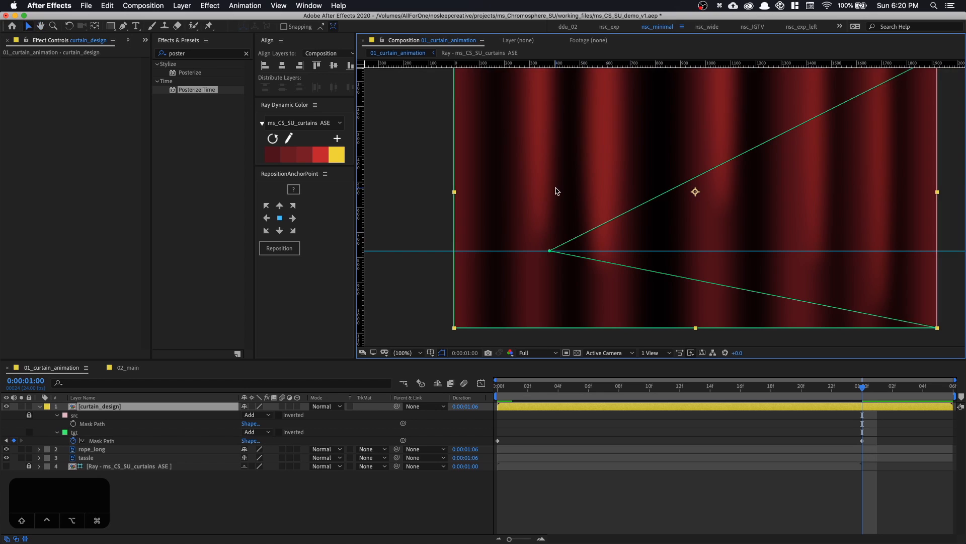
{"action": "left_click", "coordinate": [444, 176]}
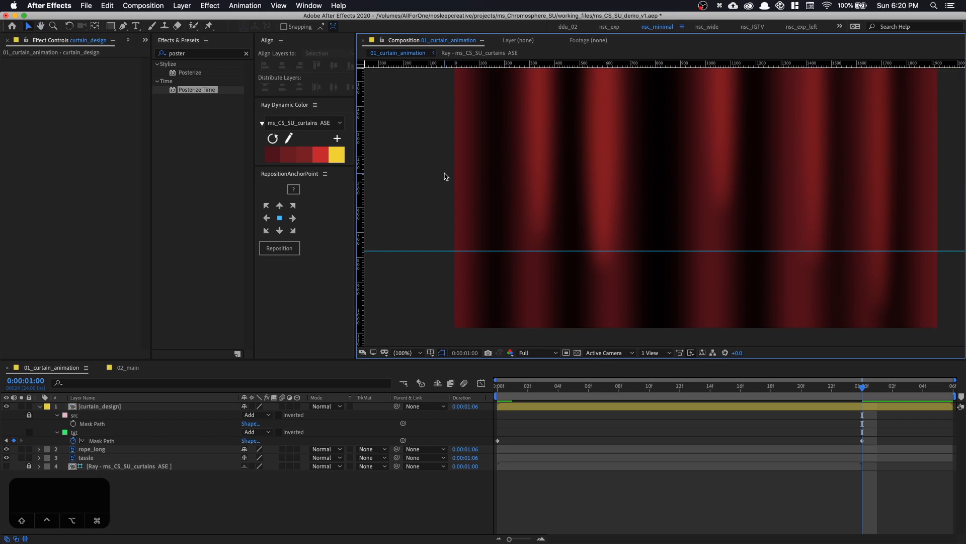
{"action": "left_click", "coordinate": [121, 406]}
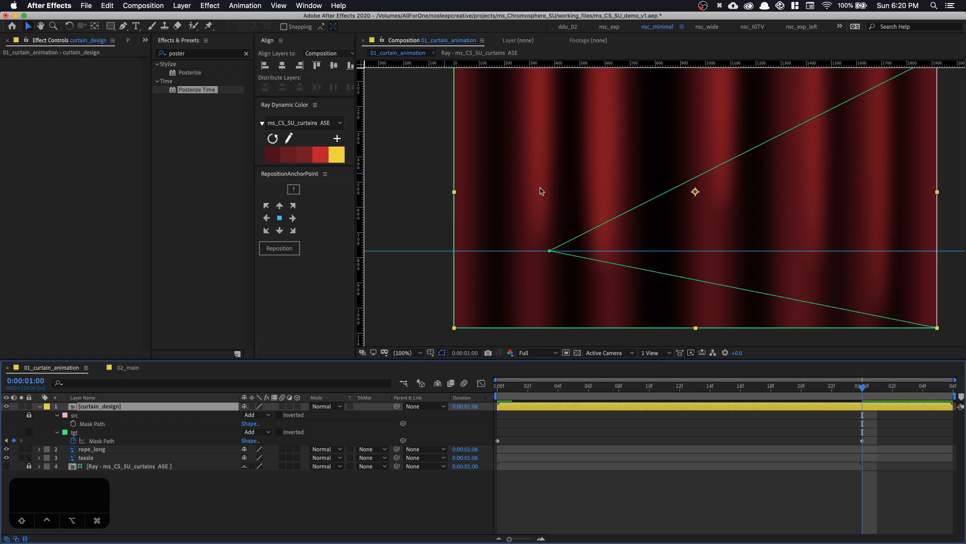
{"action": "key", "text": "space"}
{"action": "left_click_drag", "start_coordinate": [625, 145], "coordinate": [543, 235]}
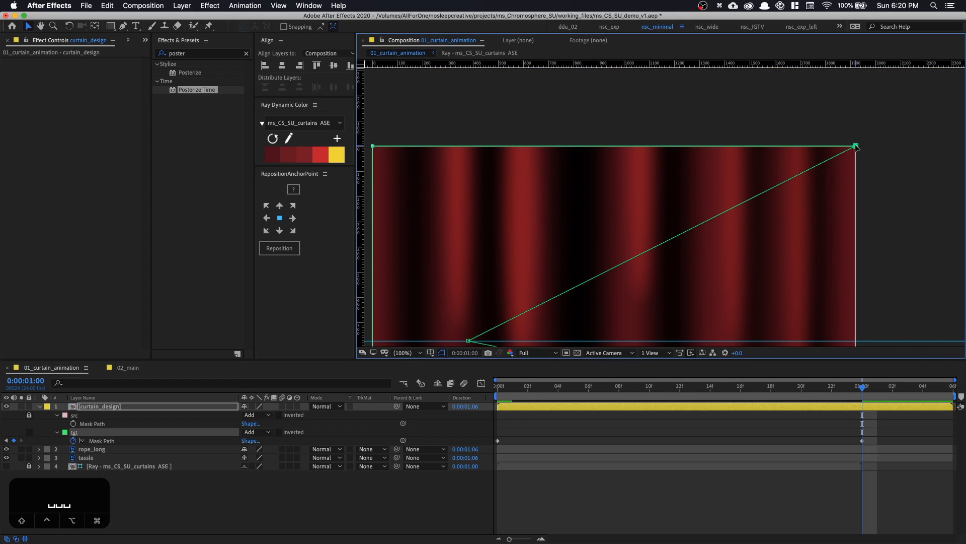
{"action": "left_click_drag", "start_coordinate": [856, 145], "coordinate": [640, 150]}
{"action": "scroll", "coordinate": [680, 179], "scroll_direction": "down", "scroll_amount": 8}
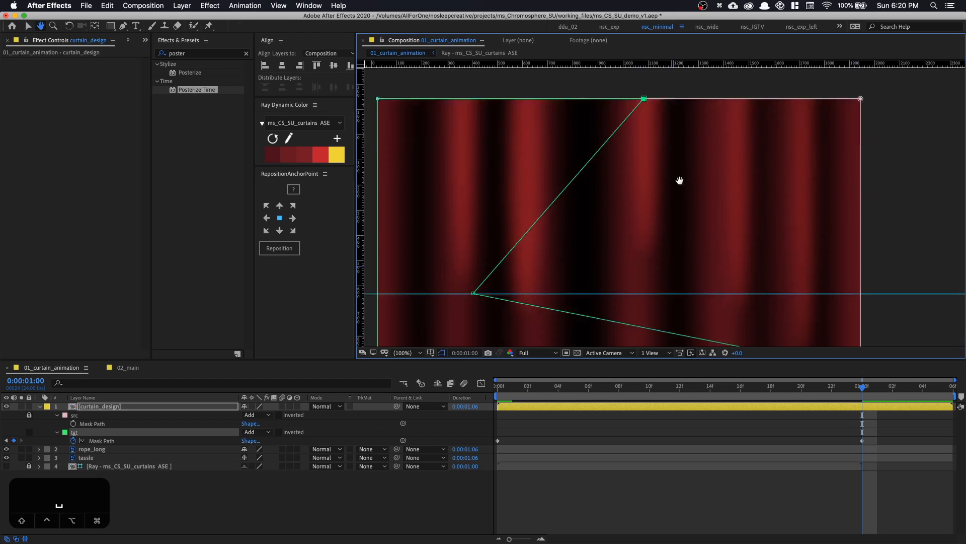
{"action": "left_click_drag", "start_coordinate": [712, 212], "coordinate": [541, 212]}
{"action": "key", "text": "space"}
{"action": "left_click_drag", "start_coordinate": [533, 156], "coordinate": [518, 299]}
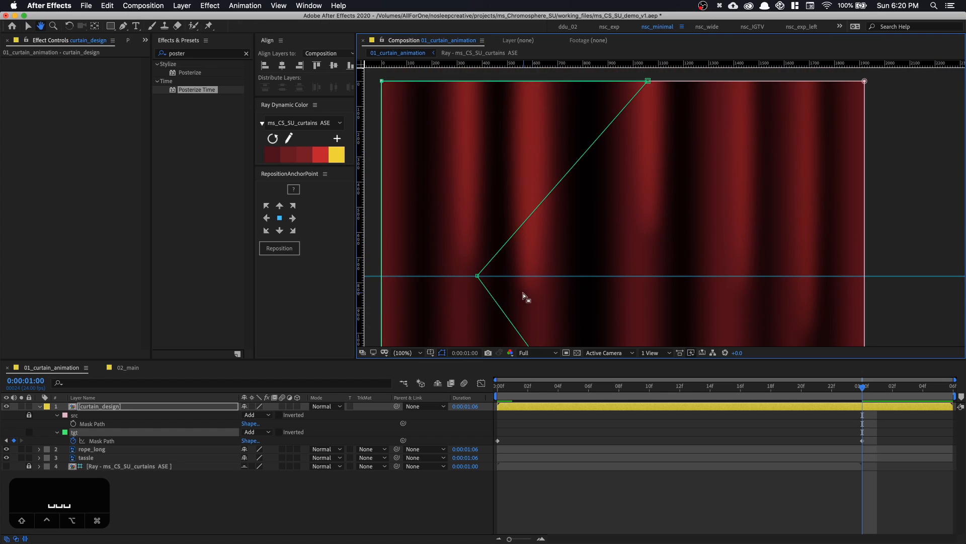
Curve the tgt mask's edge above and below the guide-level vertex by pulling both its handles rightward, and hide the rulers
{"action": "key", "text": "g"}
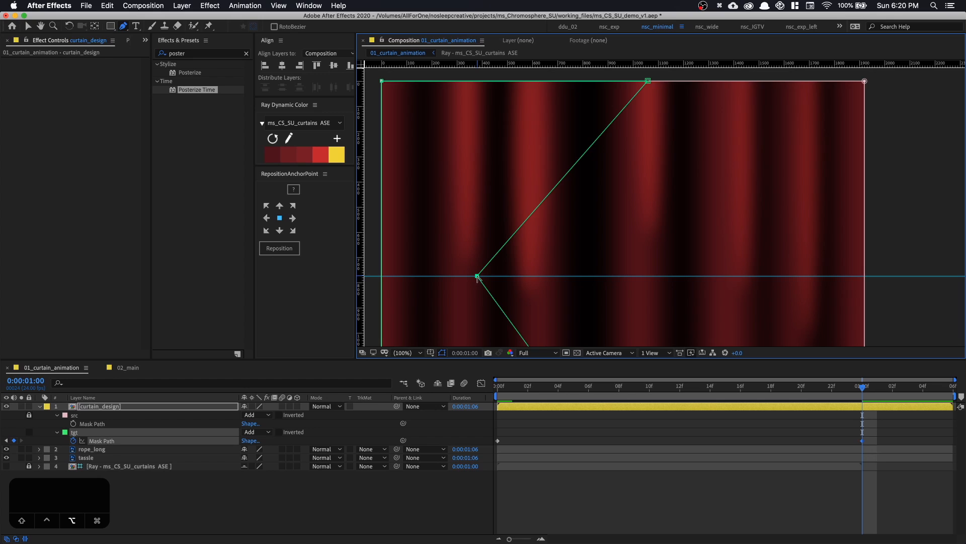
{"action": "left_click", "coordinate": [477, 276]}
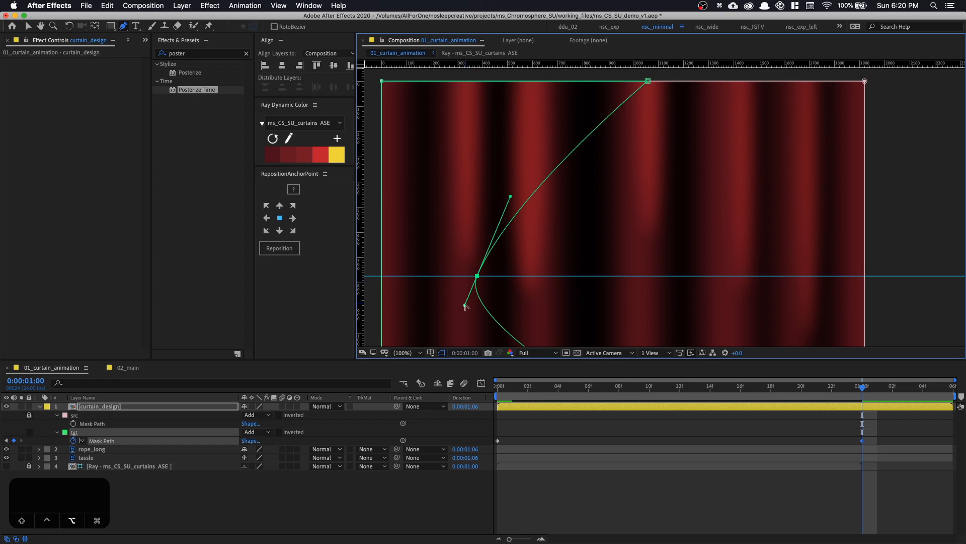
{"action": "left_click_drag", "start_coordinate": [466, 305], "coordinate": [514, 277]}
{"action": "left_click_drag", "start_coordinate": [510, 197], "coordinate": [579, 252]}
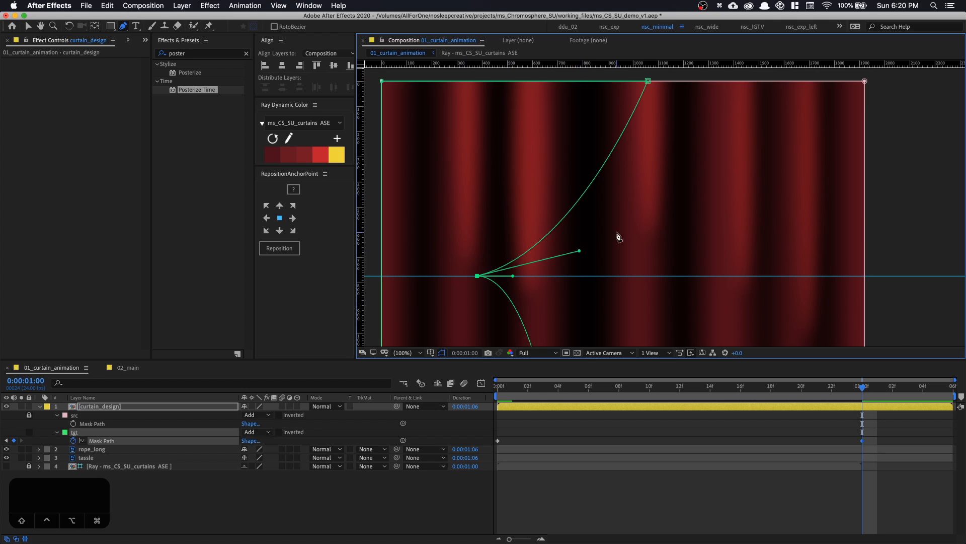
{"action": "key", "text": "super+r"}
{"action": "key", "text": "space"}
{"action": "key", "text": "v"}
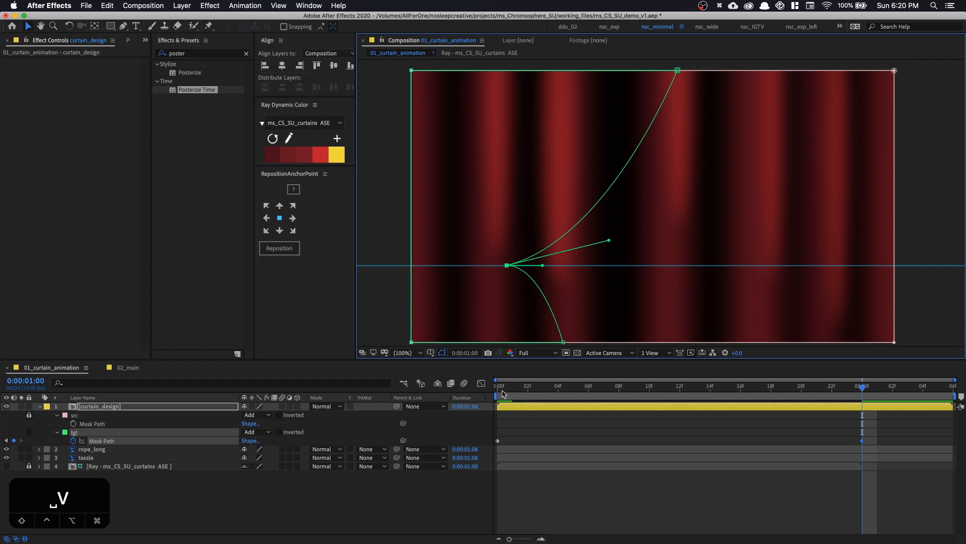
Scrub through the mask animation, return to the first frame, and apply the Reshape effect to the curtain_design layer
{"action": "left_click_drag", "start_coordinate": [503, 387], "coordinate": [693, 399]}
{"action": "key", "text": "space"}
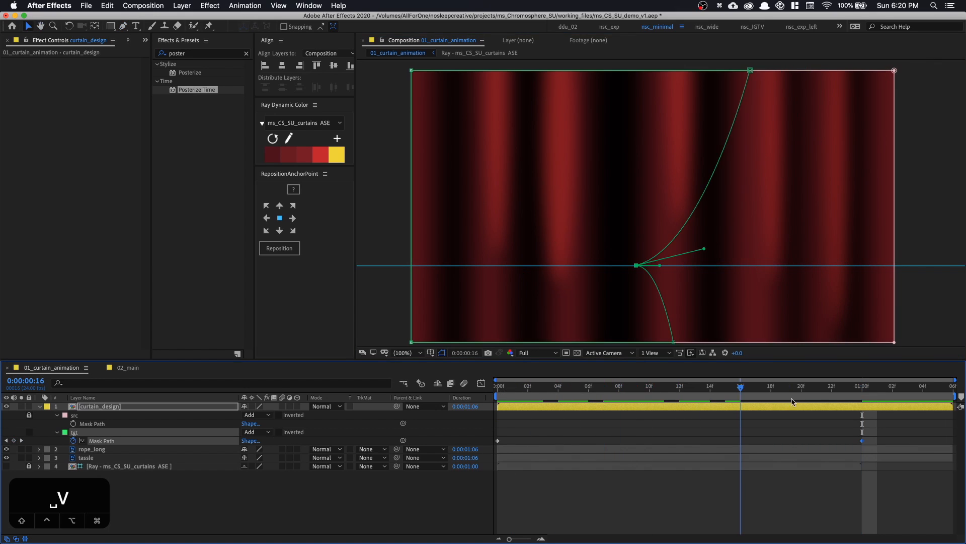
{"action": "left_click_drag", "start_coordinate": [621, 420], "coordinate": [437, 411]}
{"action": "left_click", "coordinate": [199, 52]}
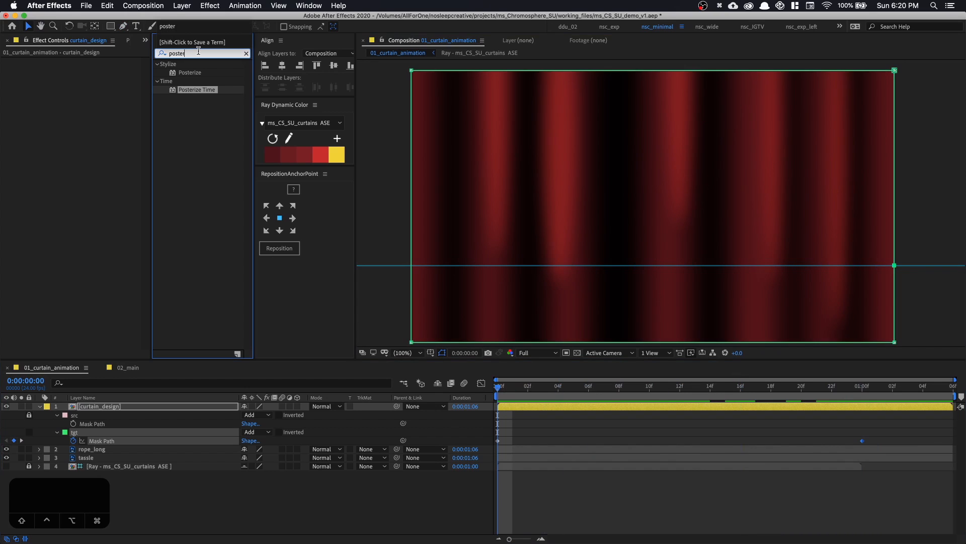
{"action": "type", "text": "resha"}
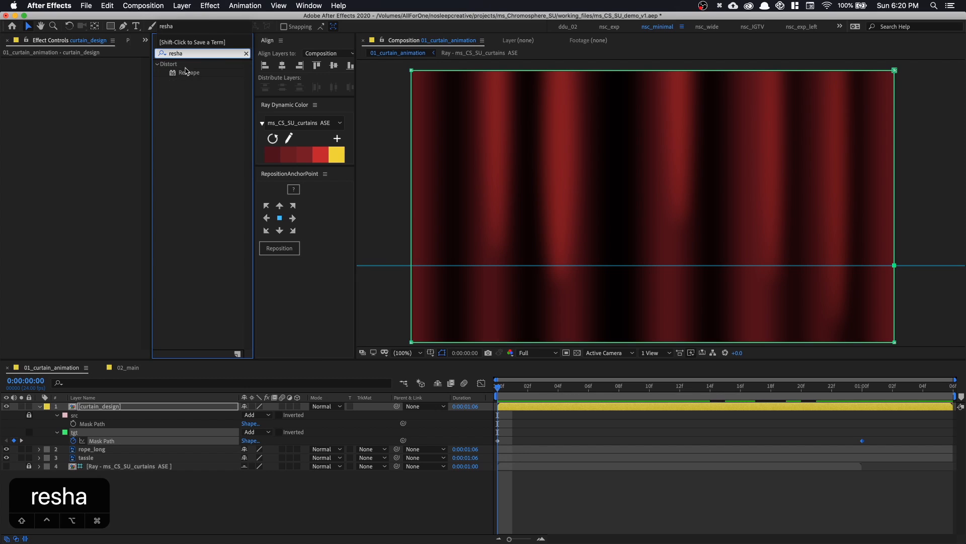
{"action": "double_click", "coordinate": [185, 72]}
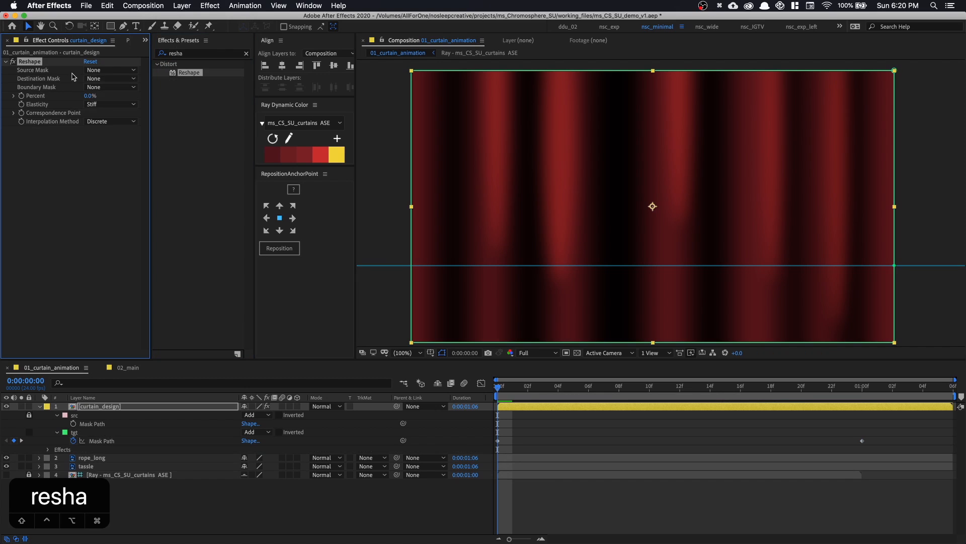
Configure Reshape with source mask src, destination mask tgt, Percent 100% and Elasticity Liquid
{"action": "left_click", "coordinate": [98, 79]}
{"action": "left_click", "coordinate": [100, 96]}
{"action": "left_click", "coordinate": [105, 79]}
{"action": "left_click", "coordinate": [103, 115]}
{"action": "left_click_drag", "start_coordinate": [90, 95], "coordinate": [212, 105]}
{"action": "left_click", "coordinate": [110, 106]}
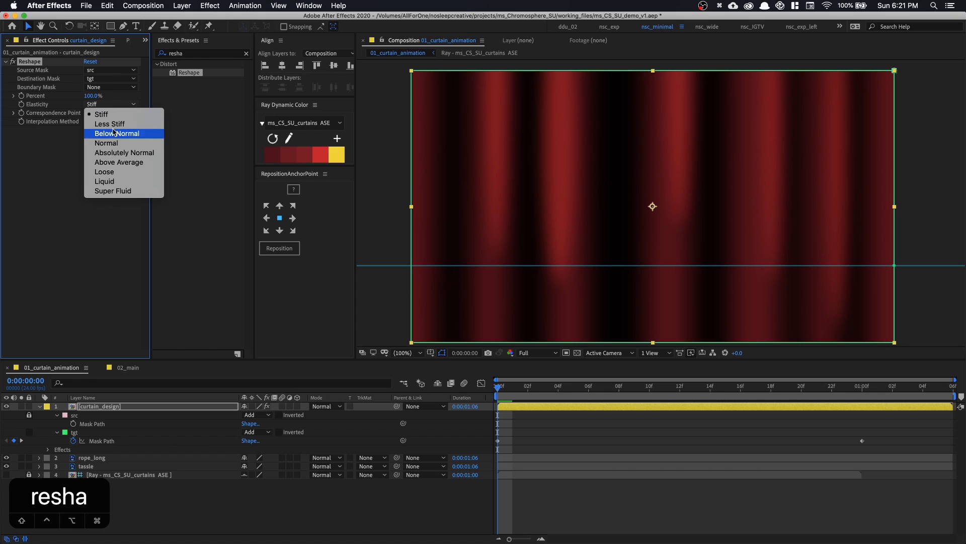
{"action": "left_click", "coordinate": [111, 183]}
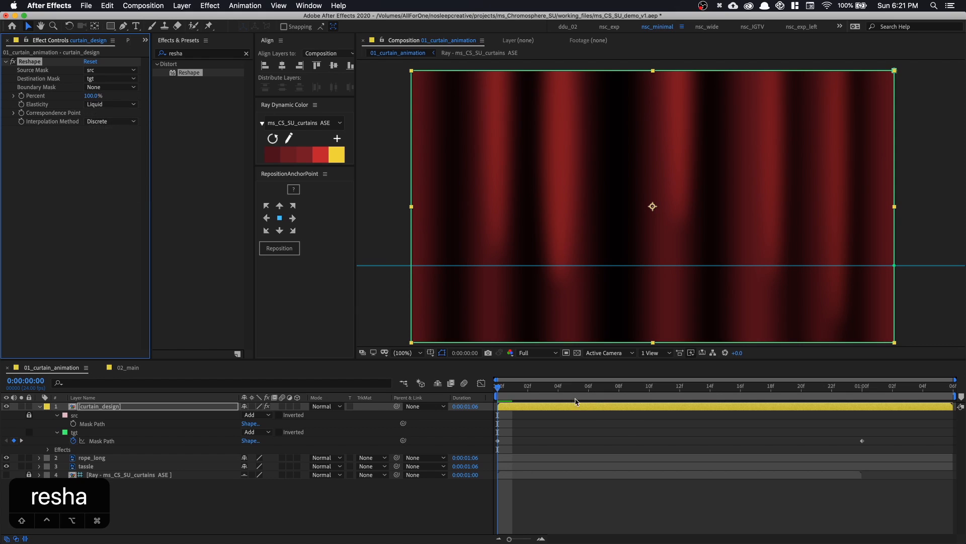
Scrub through the reshaped curtain animation and play it back from the first frame
{"action": "left_click_drag", "start_coordinate": [555, 390], "coordinate": [636, 395]}
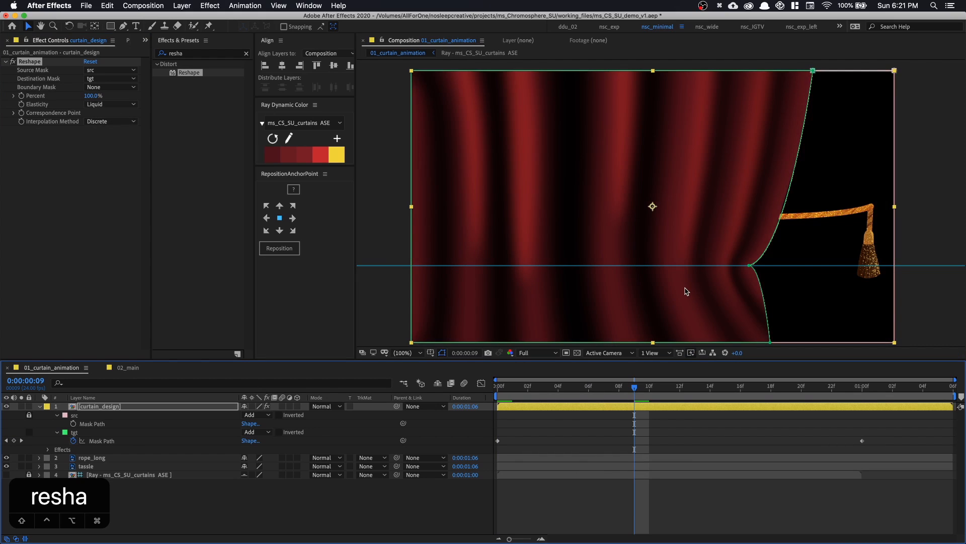
{"action": "key", "text": "space"}
{"action": "left_click_drag", "start_coordinate": [689, 279], "coordinate": [670, 261]}
{"action": "left_click_drag", "start_coordinate": [635, 389], "coordinate": [474, 392]}
{"action": "key", "text": "space"}
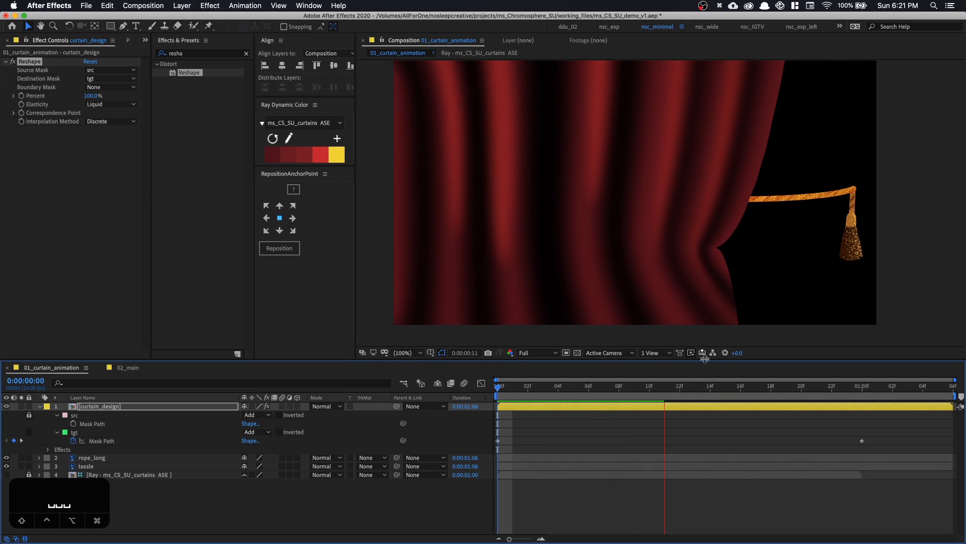
View the opened curtain at 0:00:01:01 with the layer outlines hidden, and collapse the curtain_design layer's properties
{"action": "left_click_drag", "start_coordinate": [690, 386], "coordinate": [878, 397]}
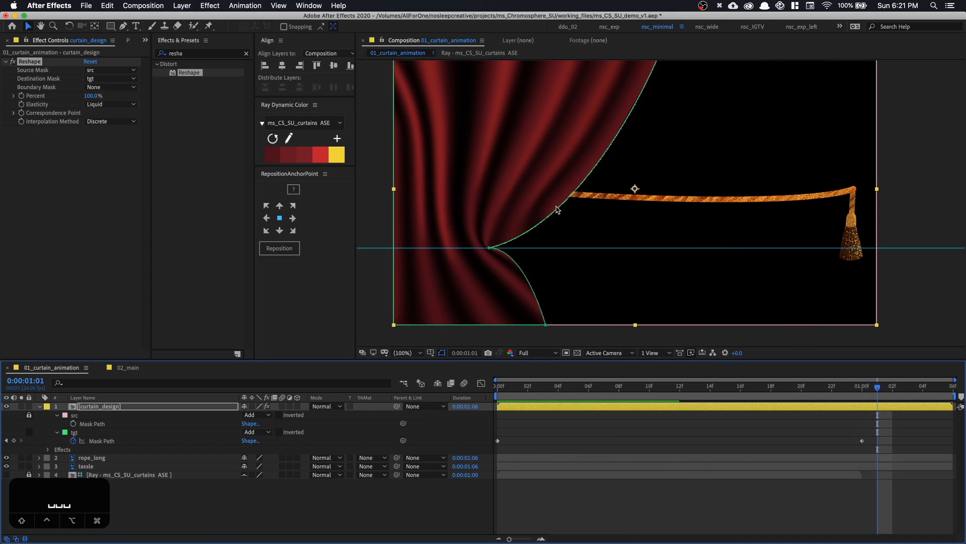
{"action": "left_click_drag", "start_coordinate": [541, 200], "coordinate": [543, 238]}
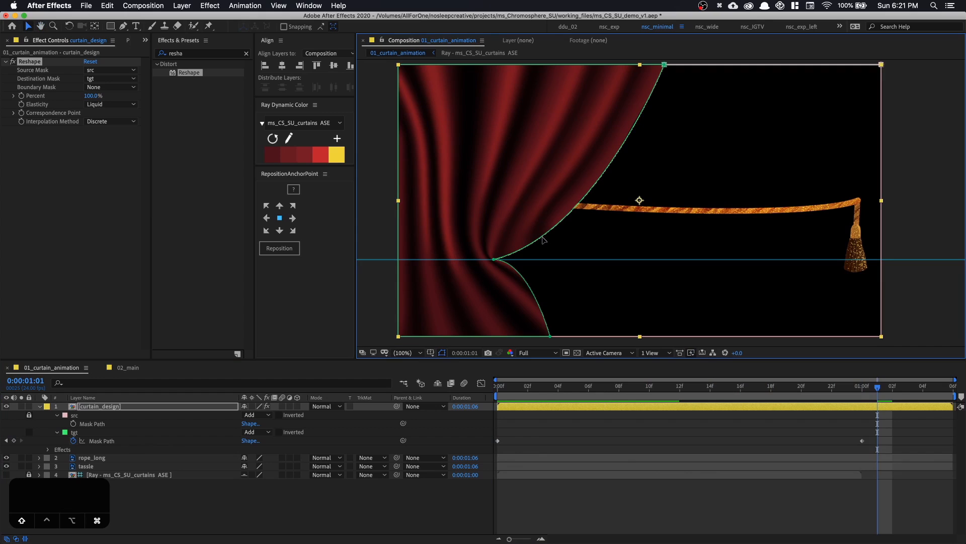
{"action": "key", "text": "super+shift+h"}
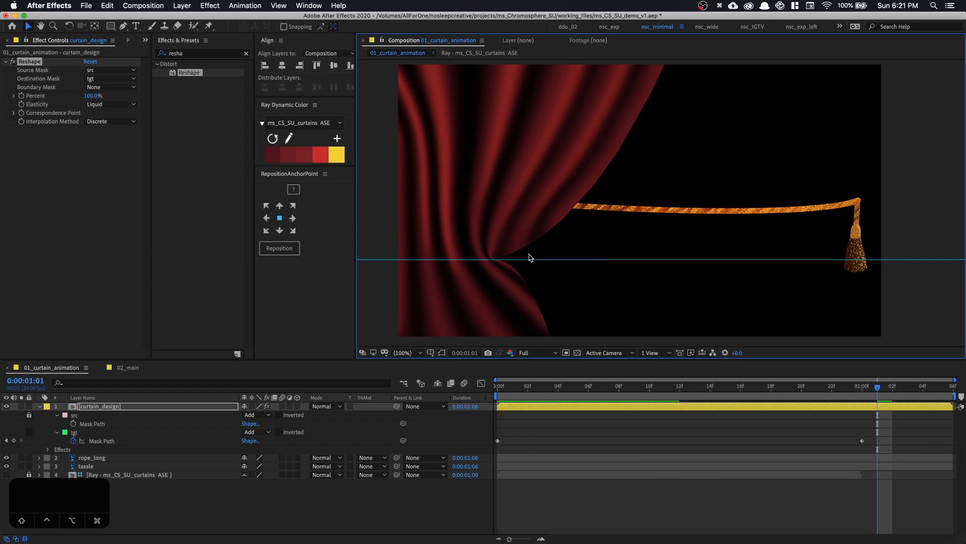
{"action": "mouse_move", "coordinate": [529, 258]}
{"action": "left_mouse_down"}
{"action": "mouse_move", "coordinate": [527, 268]}
{"action": "mouse_move", "coordinate": [533, 238]}
{"action": "mouse_move", "coordinate": [531, 247]}
{"action": "left_mouse_up"}
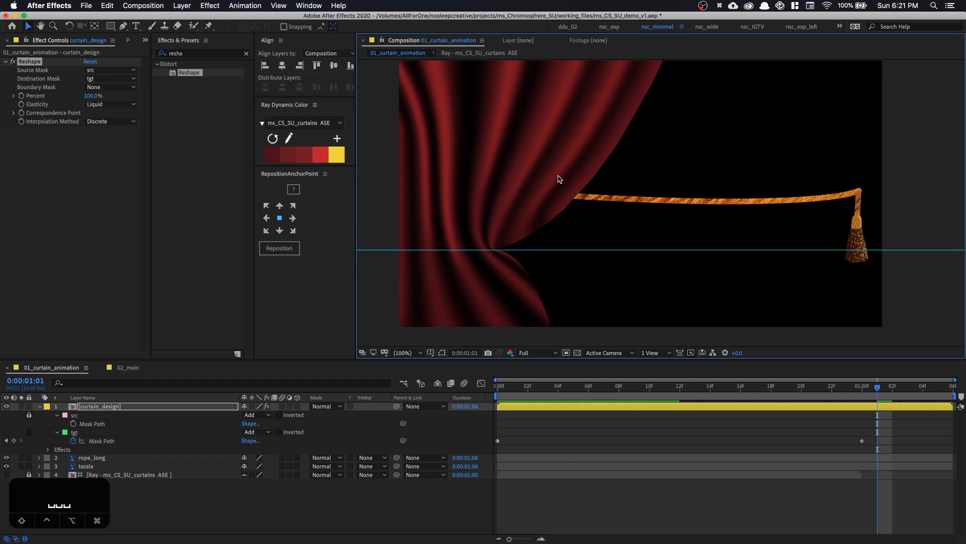
{"action": "left_click_drag", "start_coordinate": [524, 197], "coordinate": [524, 212]}
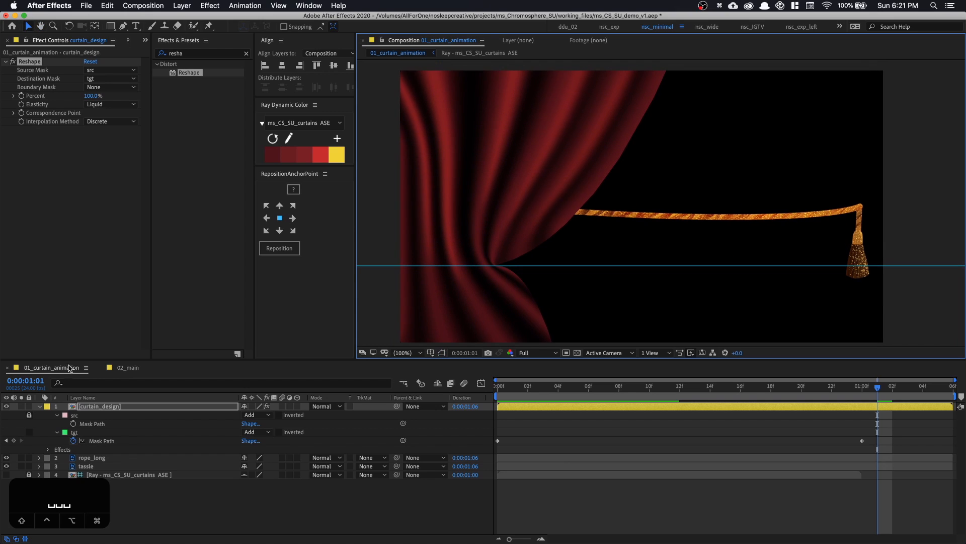
{"action": "left_click", "coordinate": [39, 408]}
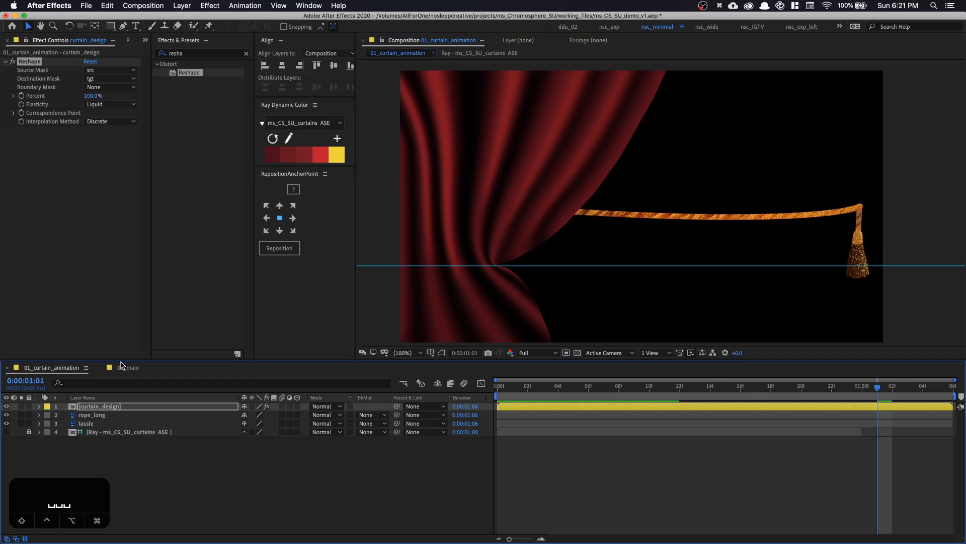
Examine the reshaped folds around the curtain's pinched point, and scrub back to the first frame
{"action": "left_click_drag", "start_coordinate": [556, 259], "coordinate": [596, 255]}
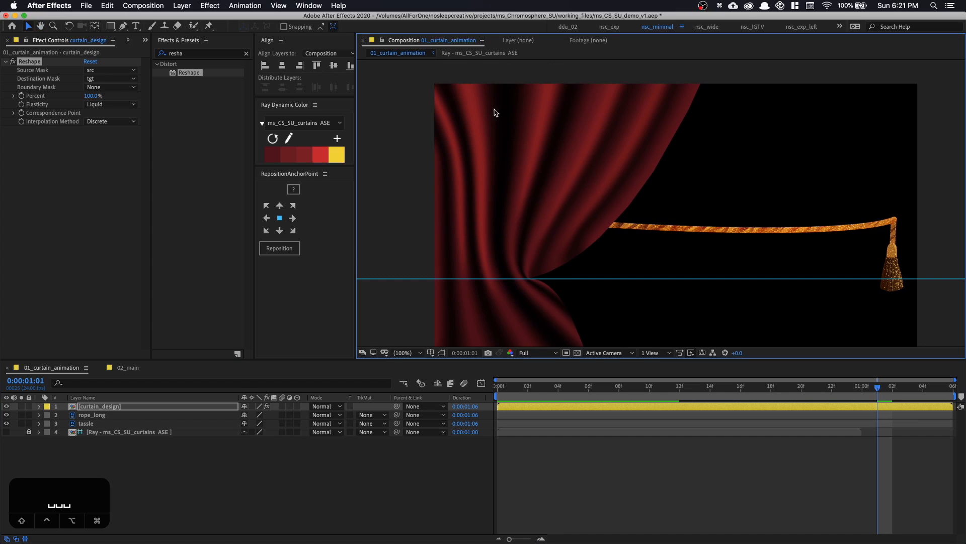
{"action": "mouse_move", "coordinate": [542, 169]}
{"action": "left_mouse_down"}
{"action": "mouse_move", "coordinate": [535, 160]}
{"action": "mouse_move", "coordinate": [551, 157]}
{"action": "left_mouse_up"}
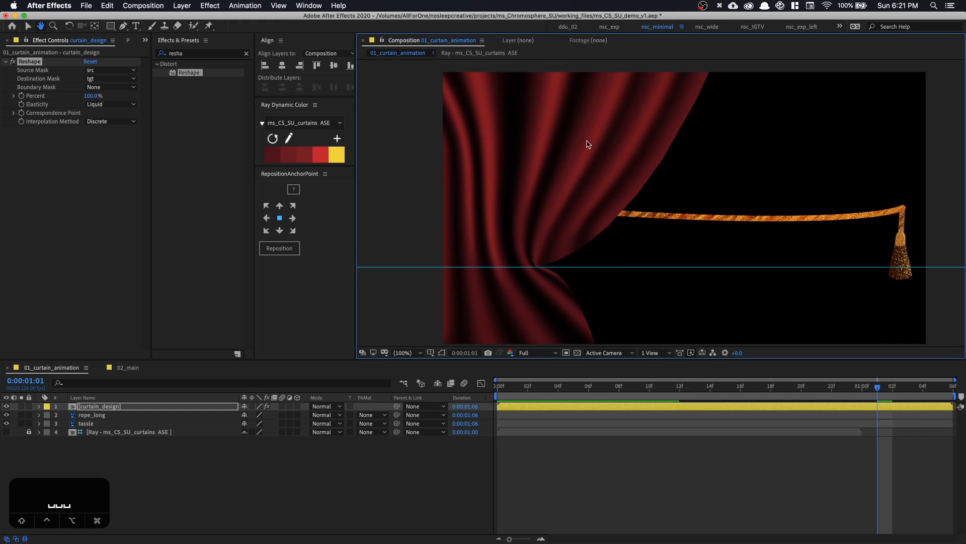
{"action": "left_click_drag", "start_coordinate": [550, 220], "coordinate": [546, 216]}
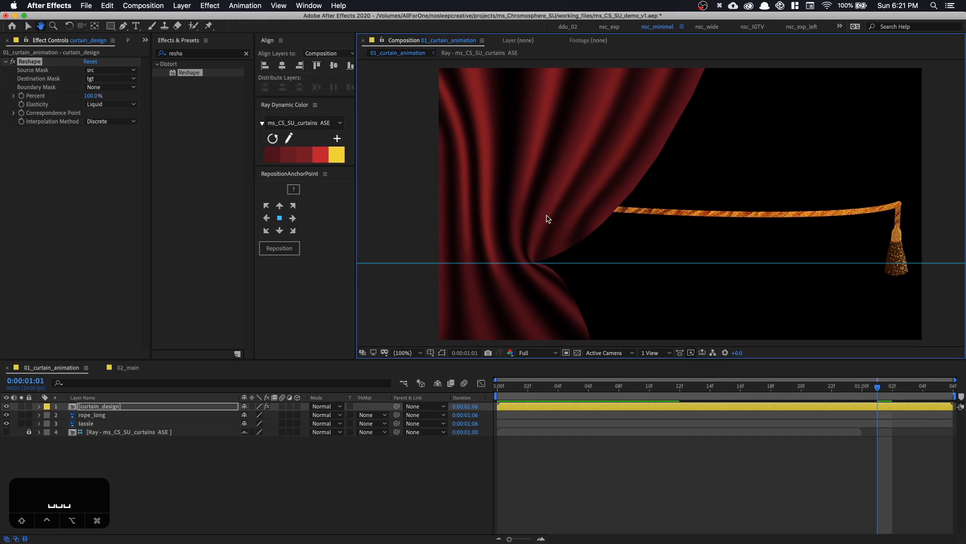
{"action": "left_click", "coordinate": [155, 407]}
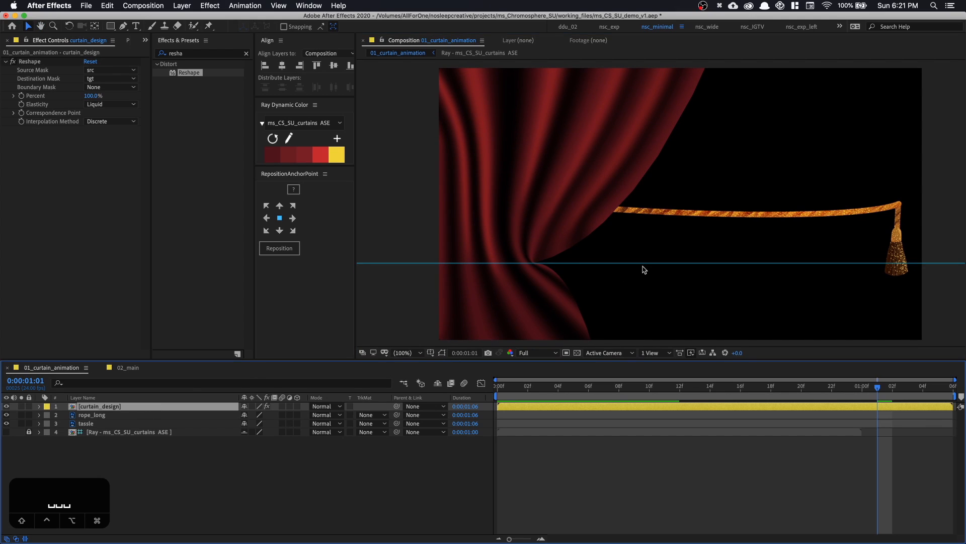
{"action": "left_click_drag", "start_coordinate": [645, 270], "coordinate": [591, 255]}
{"action": "key", "text": "space"}
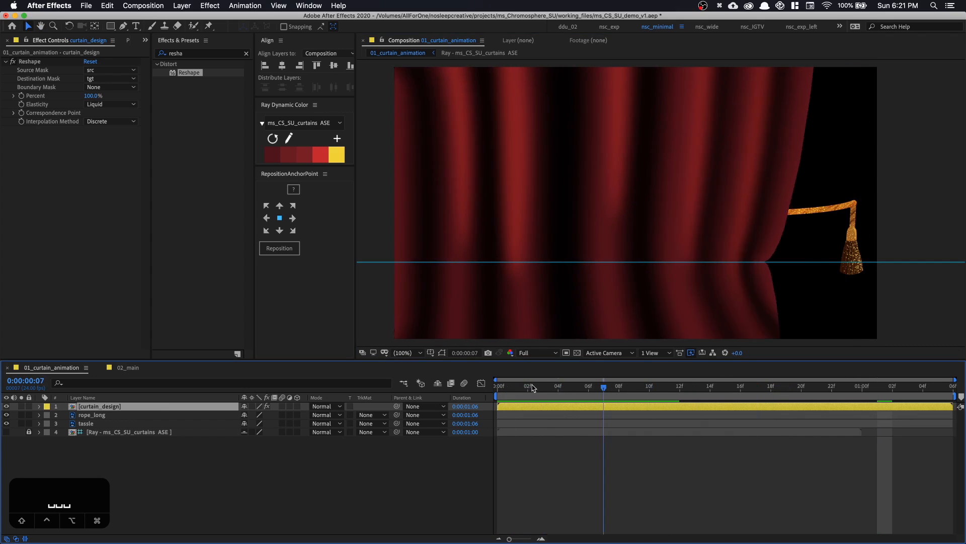
{"action": "left_click_drag", "start_coordinate": [534, 388], "coordinate": [494, 388]}
Move the rope_long and tassle layers together above curtain_design in the layer stack
{"action": "left_click", "coordinate": [105, 423]}
{"action": "left_click", "coordinate": [114, 415], "text": "shift"}
{"action": "left_click_drag", "start_coordinate": [114, 415], "coordinate": [115, 406]}
At 0:00:00:21, move the rope and tassel down together until the rope's tassel end sits on the horizontal guide
{"action": "left_click_drag", "start_coordinate": [689, 393], "coordinate": [819, 392]}
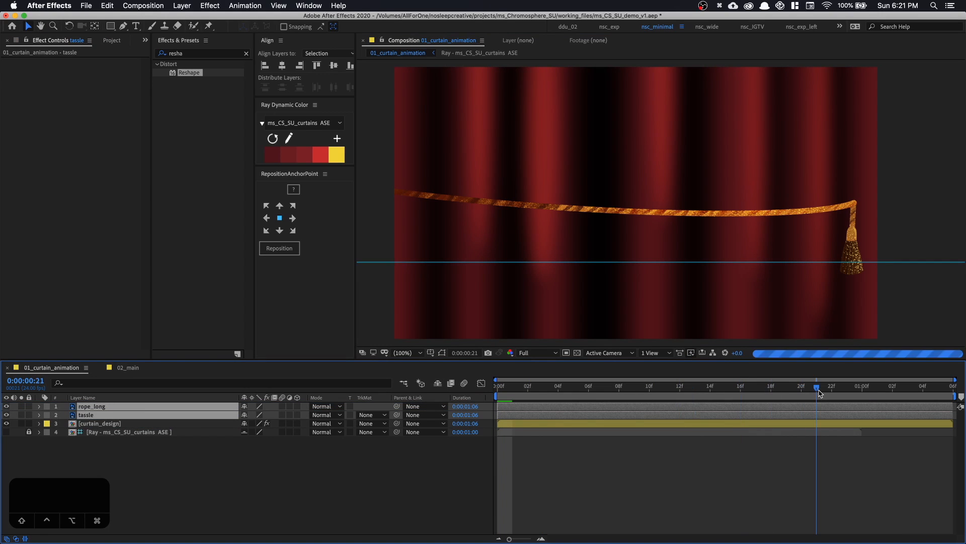
{"action": "key", "text": "space"}
{"action": "left_click_drag", "start_coordinate": [865, 259], "coordinate": [826, 254]}
{"action": "key", "text": "v"}
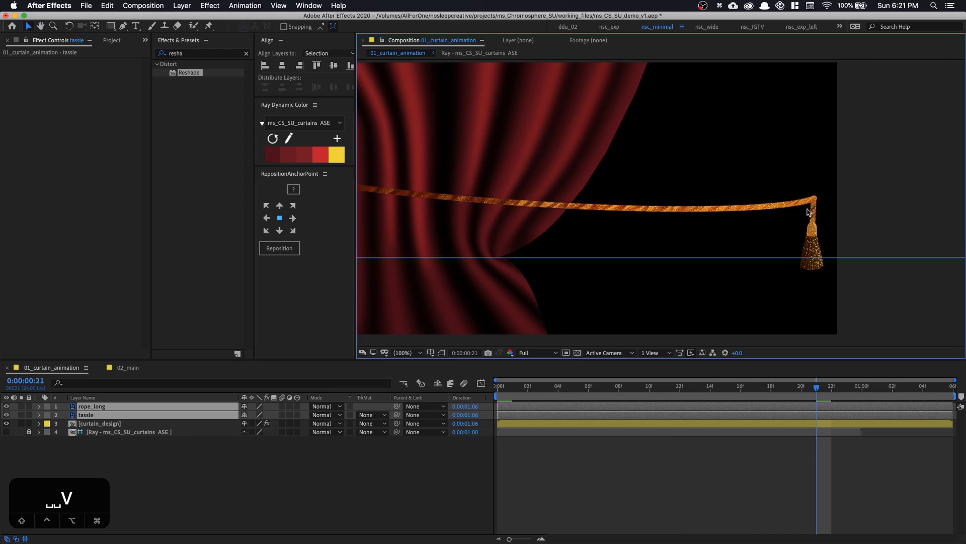
{"action": "left_click_drag", "start_coordinate": [802, 207], "coordinate": [794, 262]}
{"action": "key", "text": "space"}
{"action": "left_click_drag", "start_coordinate": [726, 277], "coordinate": [737, 268]}
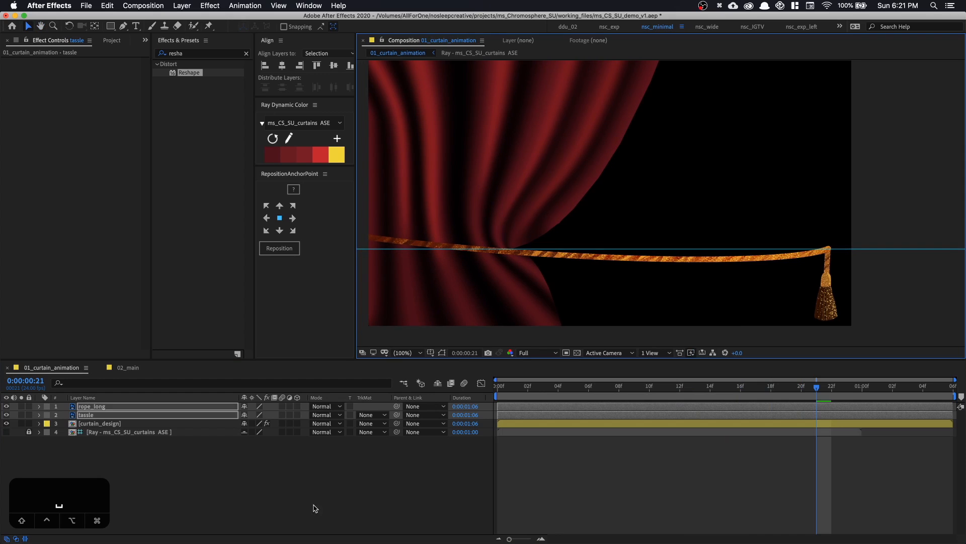
Create a null object and rename it cord_control
{"action": "left_click", "coordinate": [317, 463]}
{"action": "right_click", "coordinate": [317, 463]}
{"action": "mouse_move", "coordinate": [352, 433]}
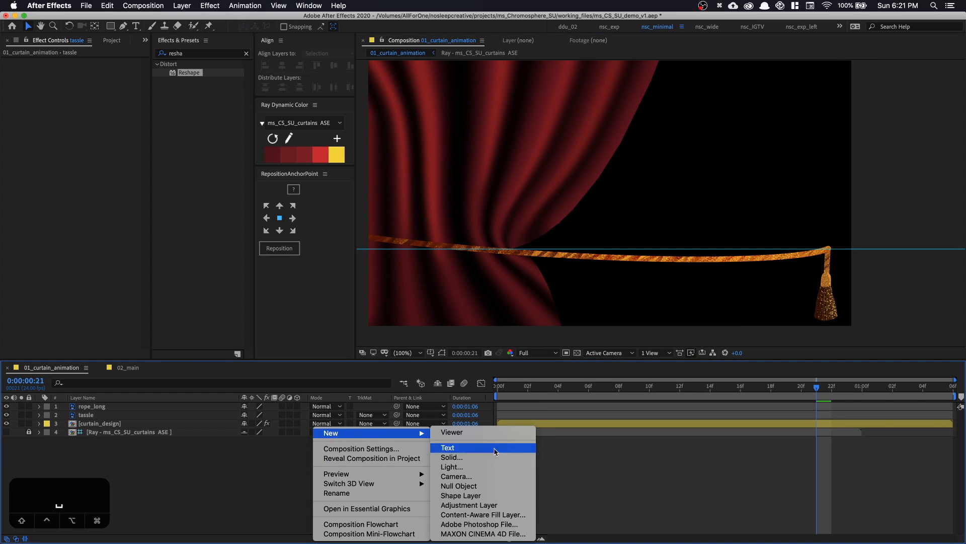
{"action": "left_click", "coordinate": [521, 487]}
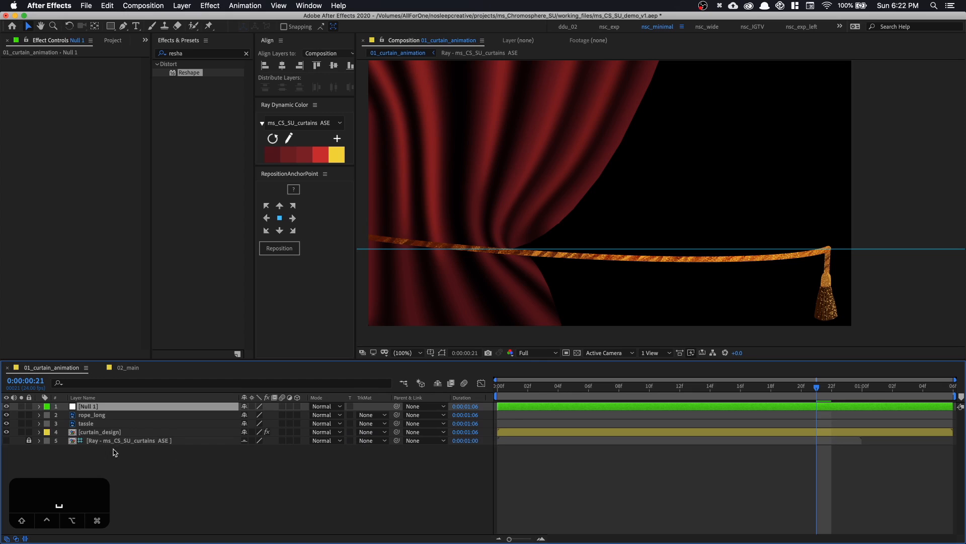
{"action": "key", "text": "Return"}
{"action": "type", "text": "co"}
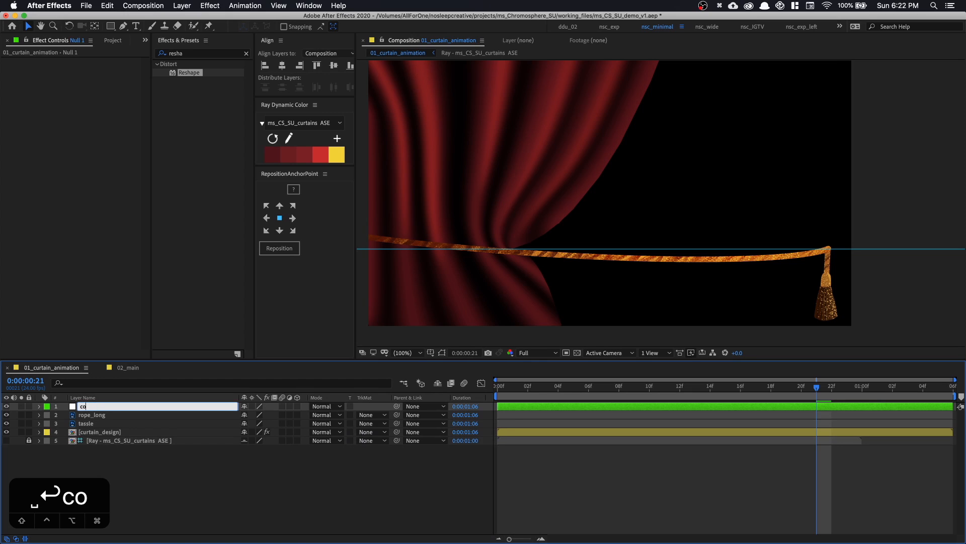
{"action": "type", "text": "rd_control"}
{"action": "key", "text": "Return"}
Show the layer outlines again and place the cord_control null on the curtain's pinched point at the guide
{"action": "left_click", "coordinate": [94, 415]}
{"action": "left_click", "coordinate": [94, 424], "text": "super"}
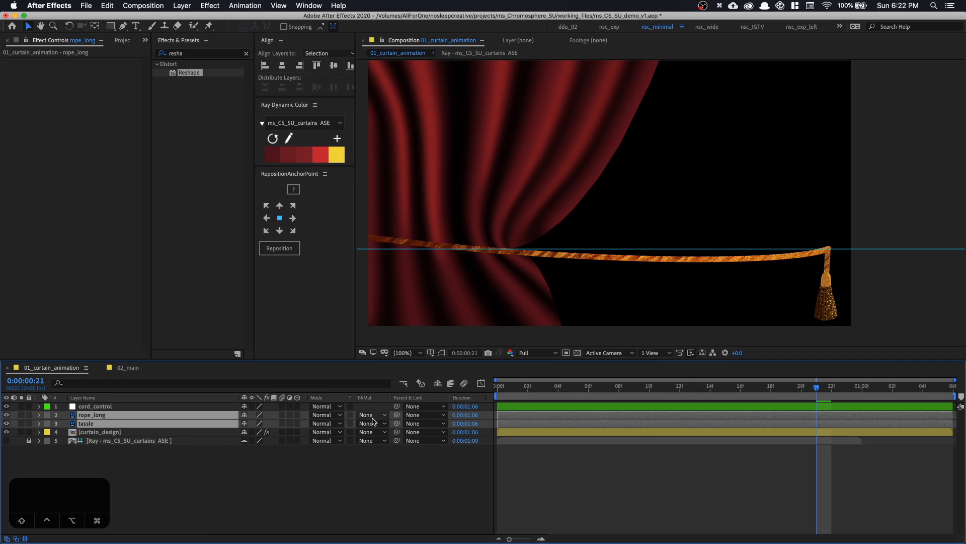
{"action": "left_click", "coordinate": [120, 407]}
{"action": "key", "text": "super+shift+h"}
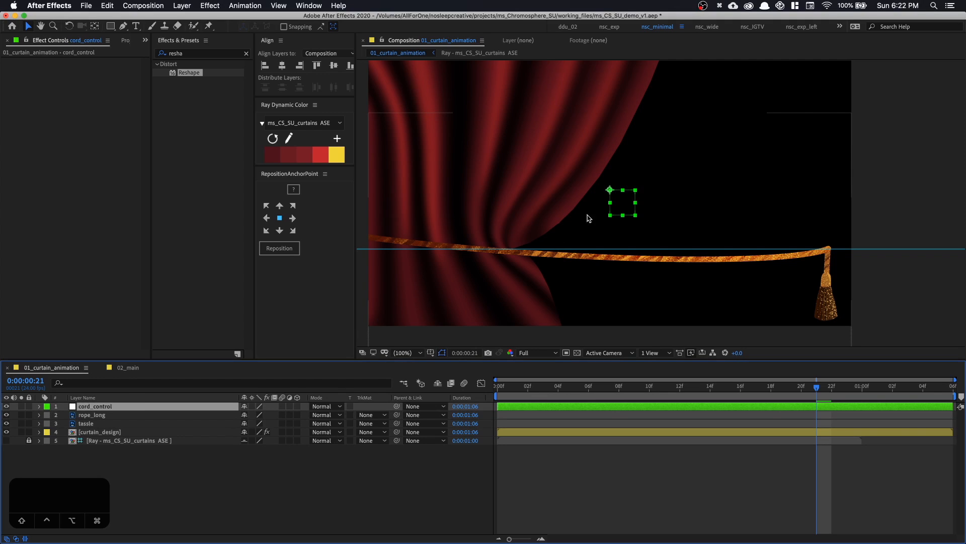
{"action": "left_click_drag", "start_coordinate": [631, 175], "coordinate": [563, 247]}
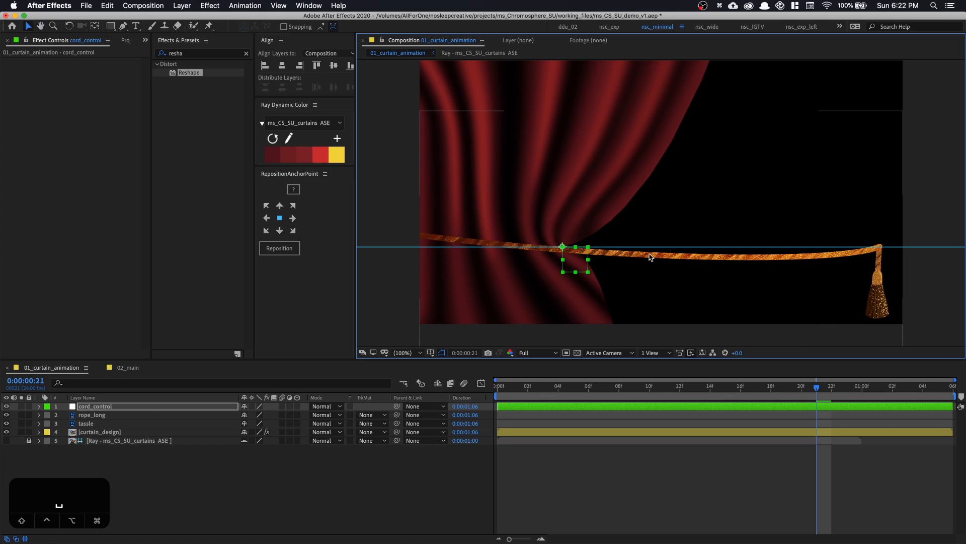
Try to slide the rope_long layer horizontally until its end meets the curtain's pinched point, and undo the move
{"action": "left_click", "coordinate": [139, 415]}
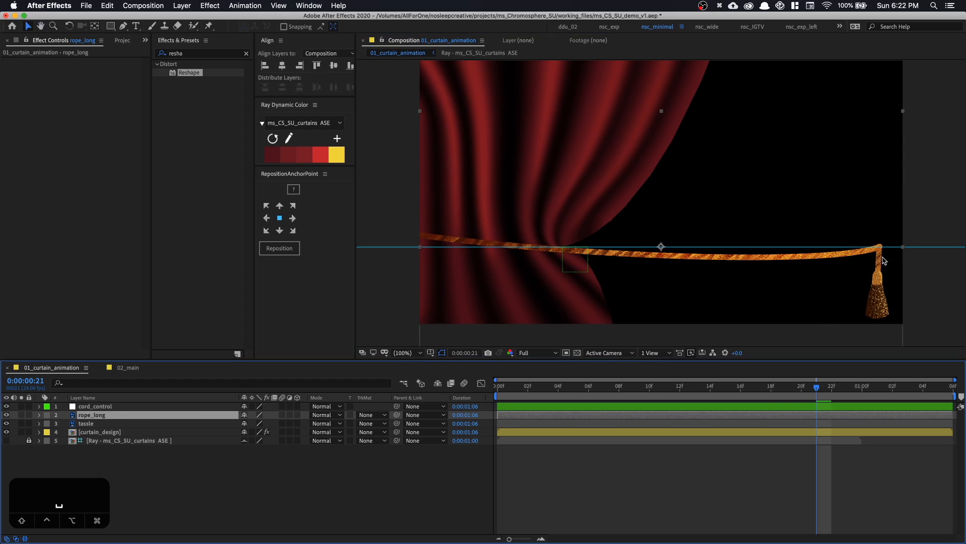
{"action": "left_click_drag", "start_coordinate": [884, 260], "coordinate": [561, 254]}
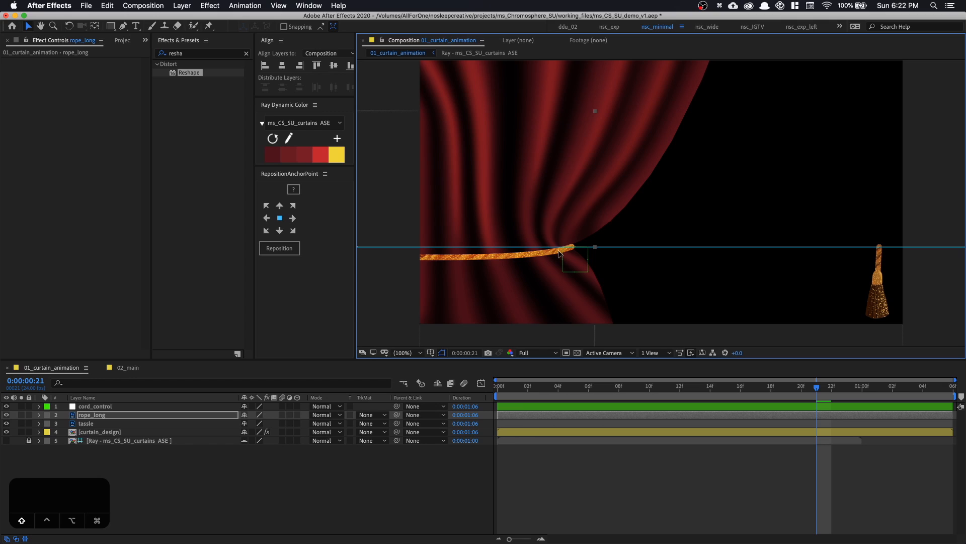
{"action": "key", "text": "ctrl+z"}
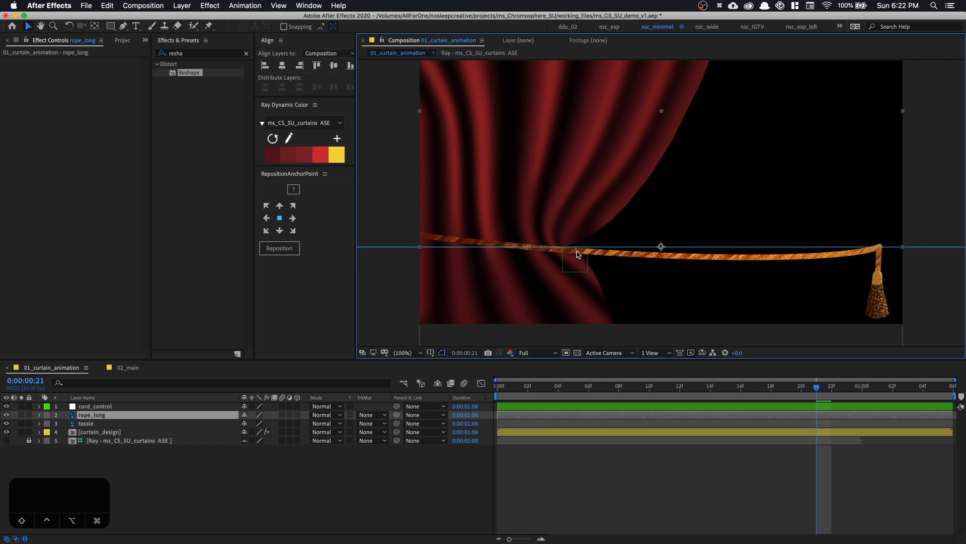
Stretch rope_long horizontally to a scale of 114% by 100%, and shift it so its end lies just past the tassel
{"action": "mouse_move", "coordinate": [577, 254]}
{"action": "left_mouse_down"}
{"action": "mouse_move", "coordinate": [620, 258]}
{"action": "mouse_move", "coordinate": [592, 262]}
{"action": "left_mouse_up"}
{"action": "key", "text": "s"}
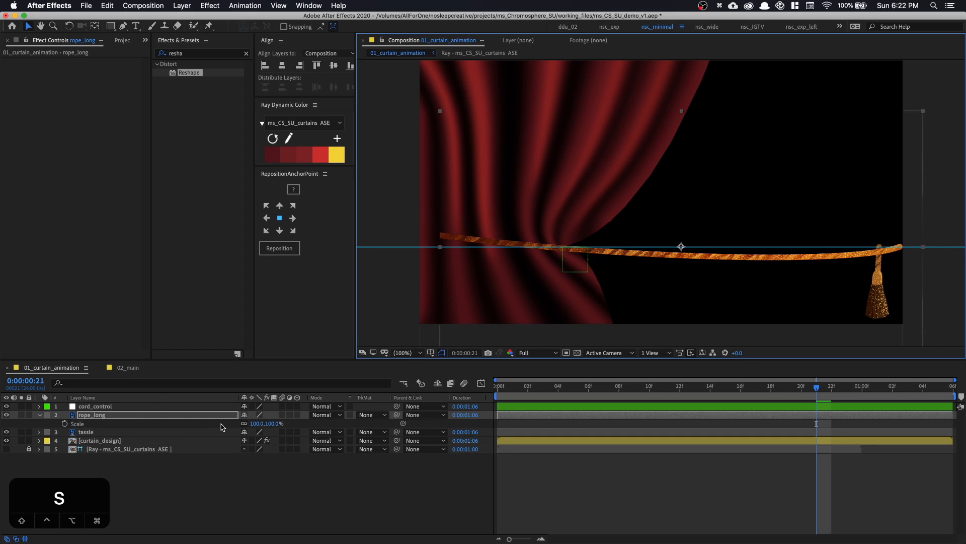
{"action": "left_click_drag", "start_coordinate": [260, 423], "coordinate": [266, 423]}
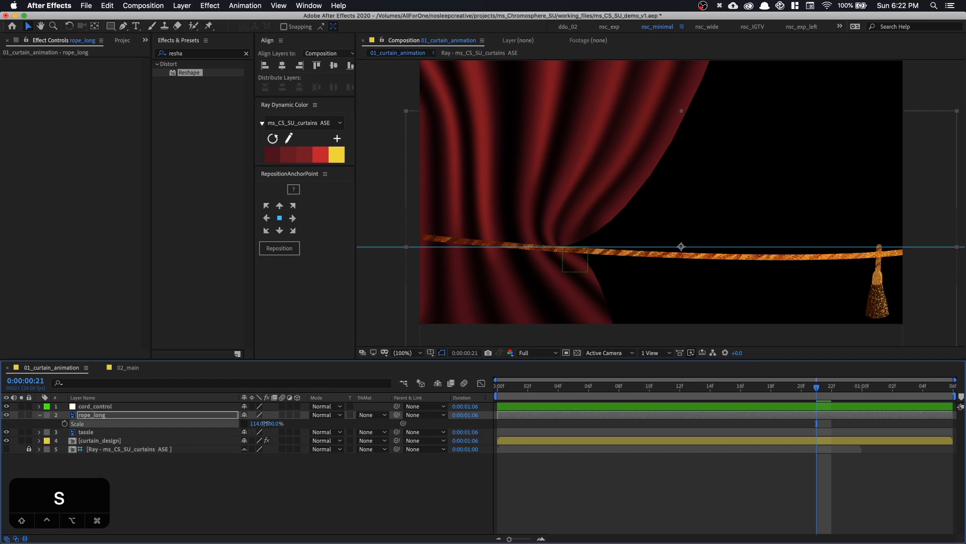
{"action": "left_click_drag", "start_coordinate": [724, 258], "coordinate": [693, 256]}
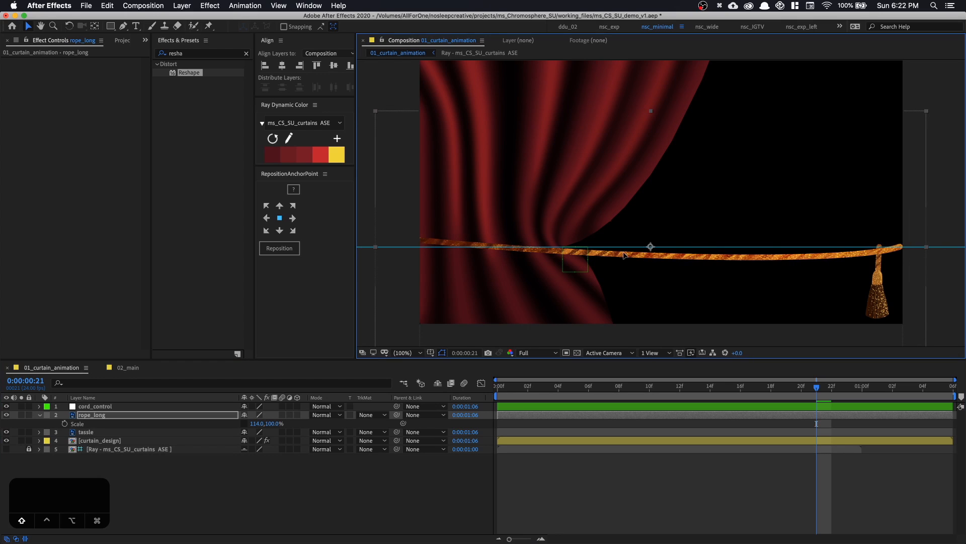
Slide rope_long along the guide until its end reaches the curtain's pinched point, and parent it to cord_control
{"action": "left_click_drag", "start_coordinate": [624, 253], "coordinate": [306, 251]}
{"action": "left_click_drag", "start_coordinate": [574, 246], "coordinate": [566, 252]}
{"action": "key", "text": "super+z"}
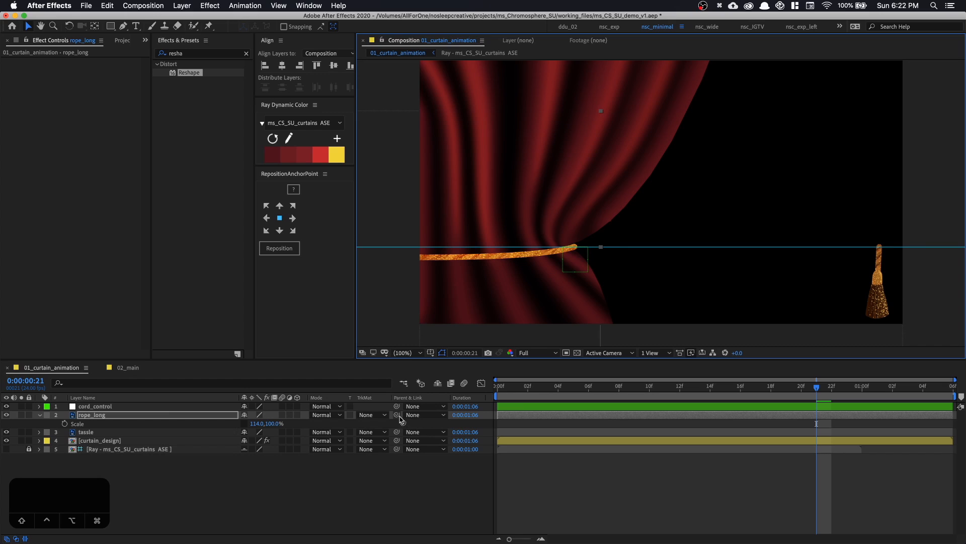
{"action": "left_click_drag", "start_coordinate": [398, 415], "coordinate": [154, 408]}
{"action": "left_click", "coordinate": [144, 408]}
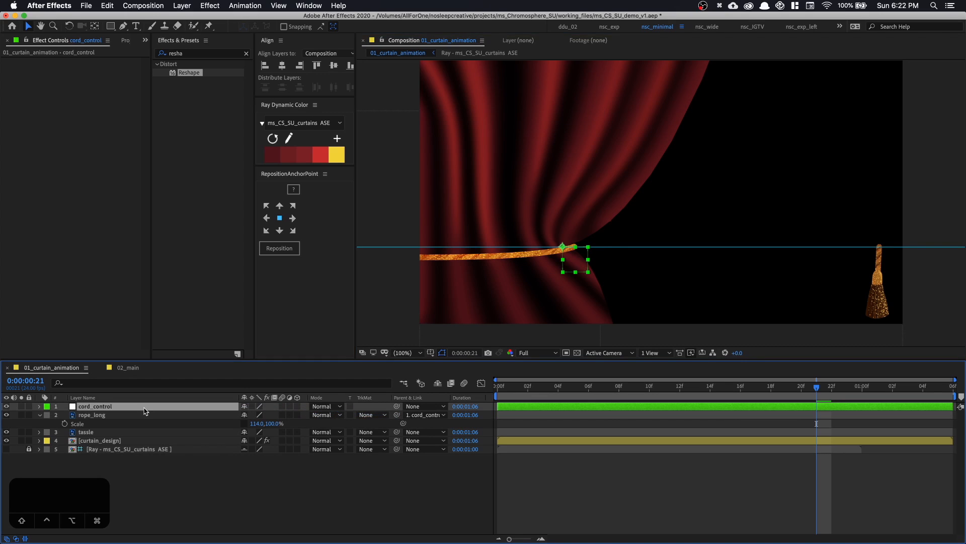
Hang the tassel from the rope near its end, stack tassle above rope_long, and parent it to cord_control
{"action": "left_click_drag", "start_coordinate": [876, 270], "coordinate": [554, 281]}
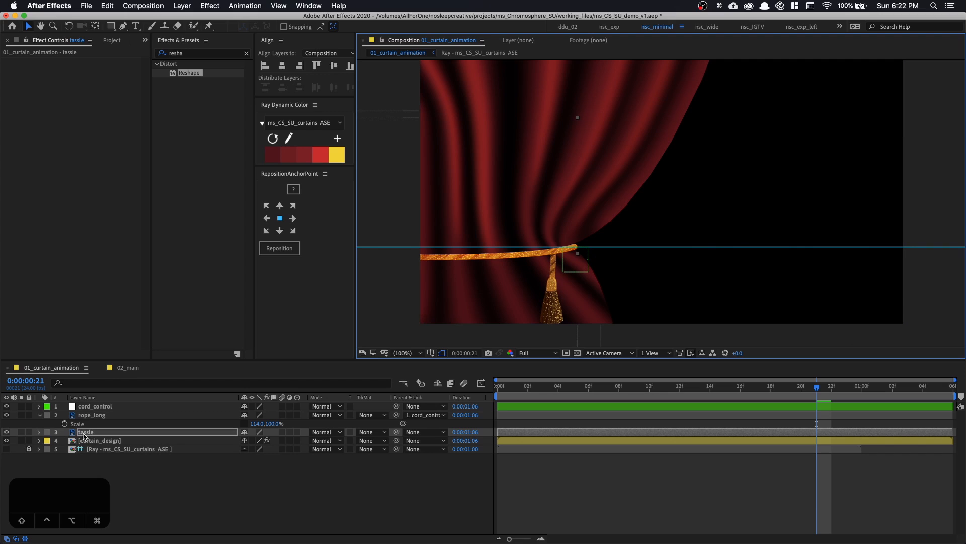
{"action": "left_click_drag", "start_coordinate": [84, 433], "coordinate": [96, 413]}
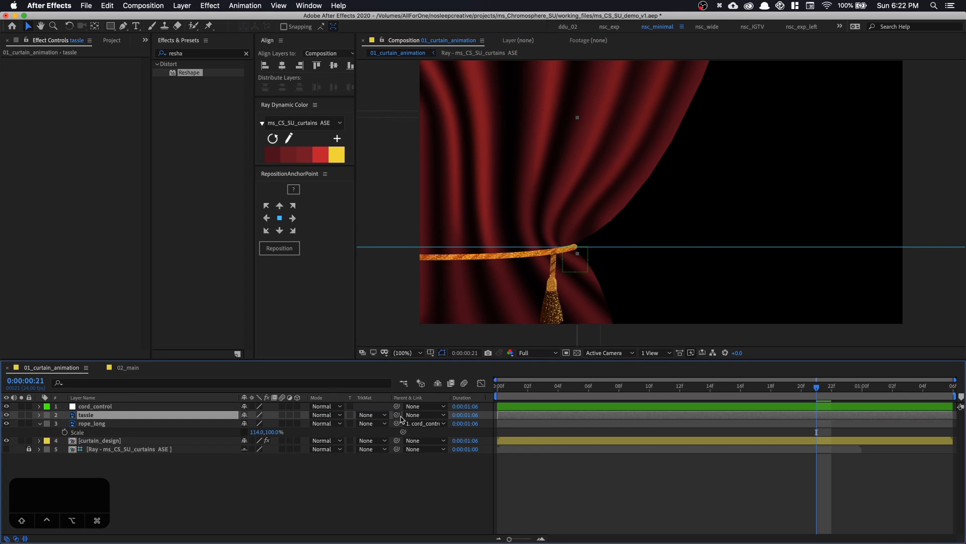
{"action": "left_click_drag", "start_coordinate": [396, 415], "coordinate": [168, 406]}
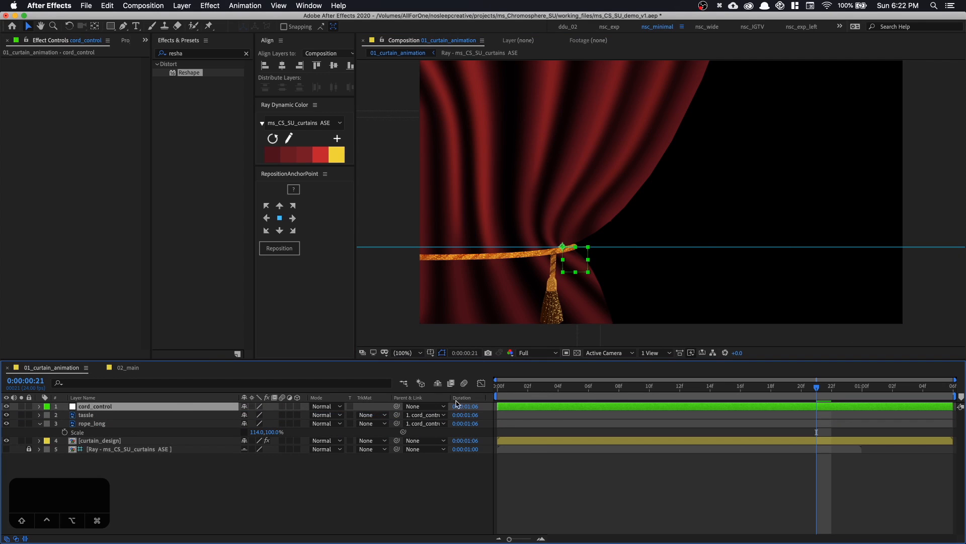
At the first frame, keyframe cord_control's Position and slide it beyond the curtain's outer edge to 1966, 774
{"action": "key", "text": "Home"}
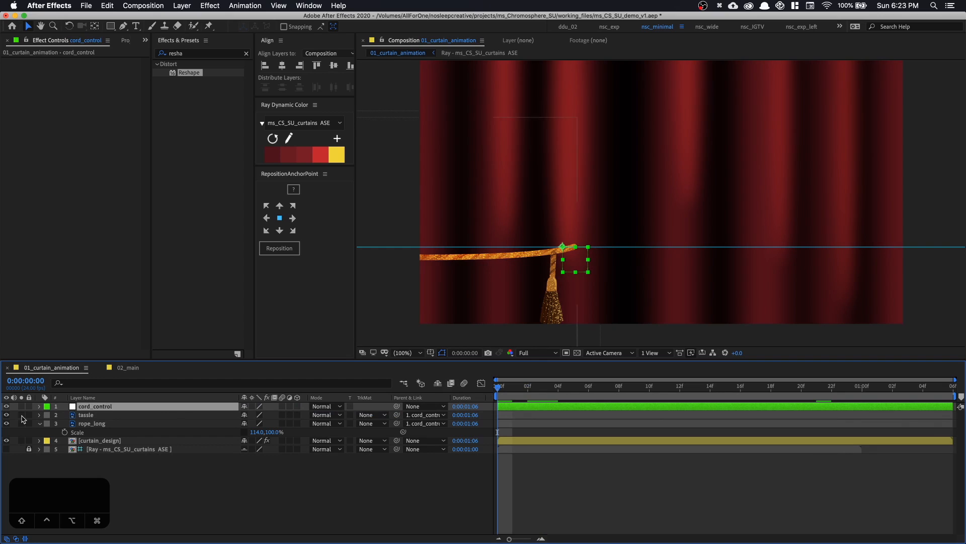
{"action": "key", "text": "p"}
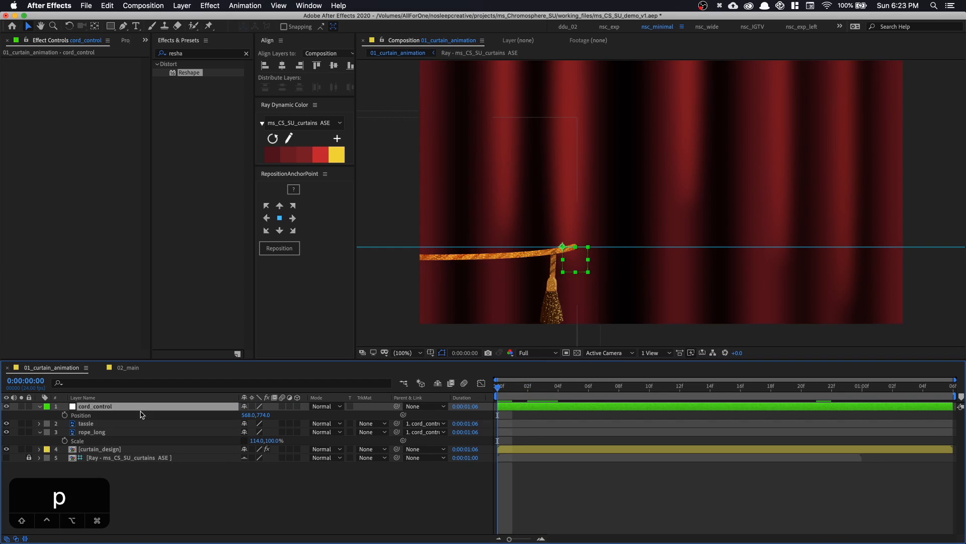
{"action": "left_click", "coordinate": [64, 415]}
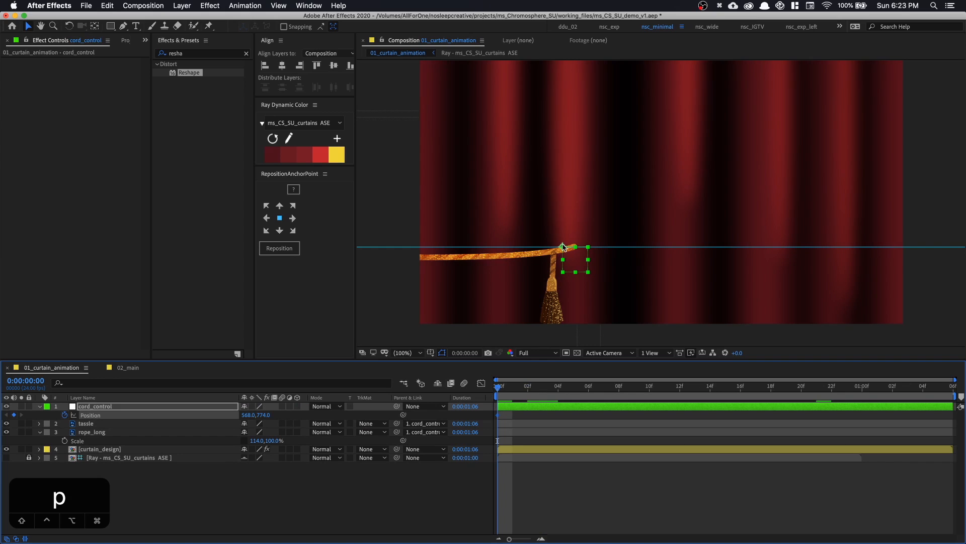
{"action": "left_click_drag", "start_coordinate": [565, 255], "coordinate": [917, 262]}
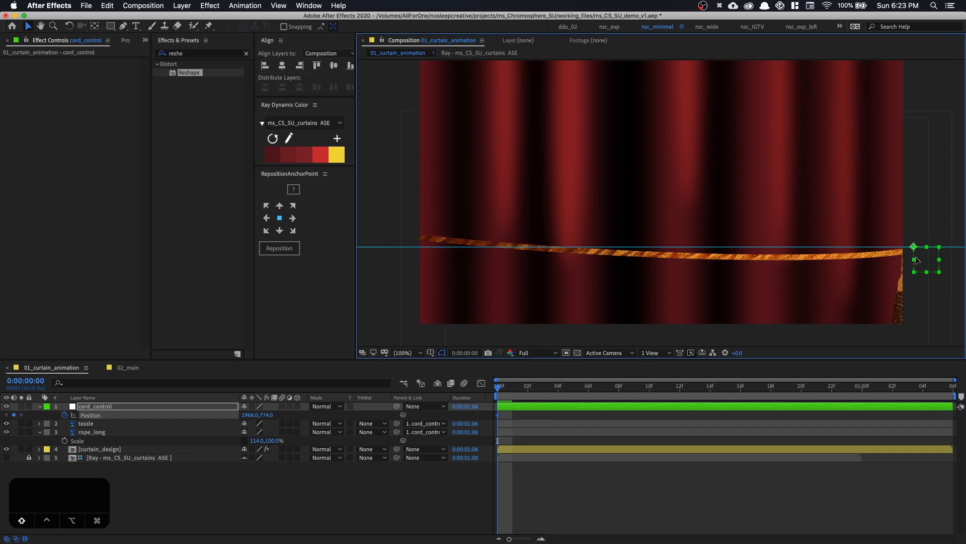
At 0:00:01:00, slide cord_control back along the guide to 372, 774 so the rope end meets the pinched curtain
{"action": "left_click_drag", "start_coordinate": [519, 392], "coordinate": [756, 389]}
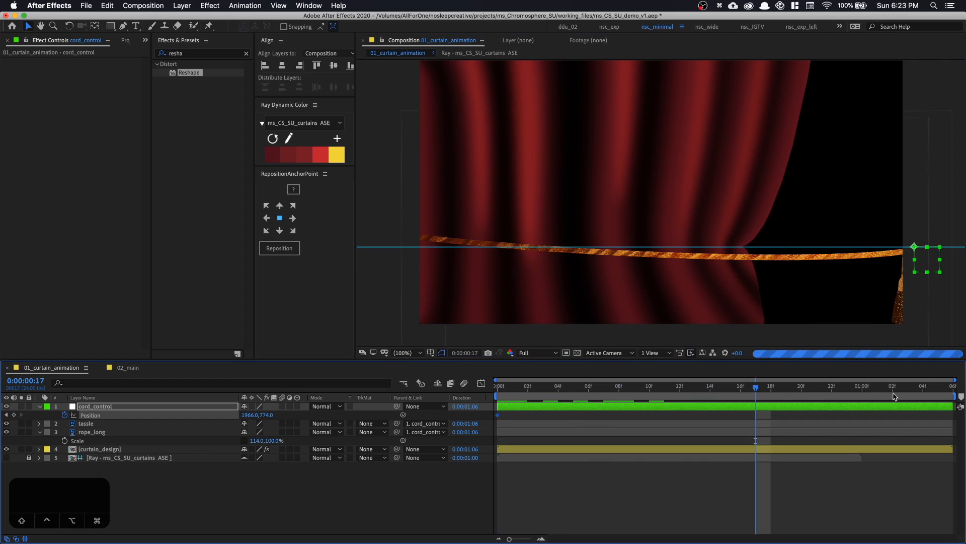
{"action": "left_click", "coordinate": [862, 389]}
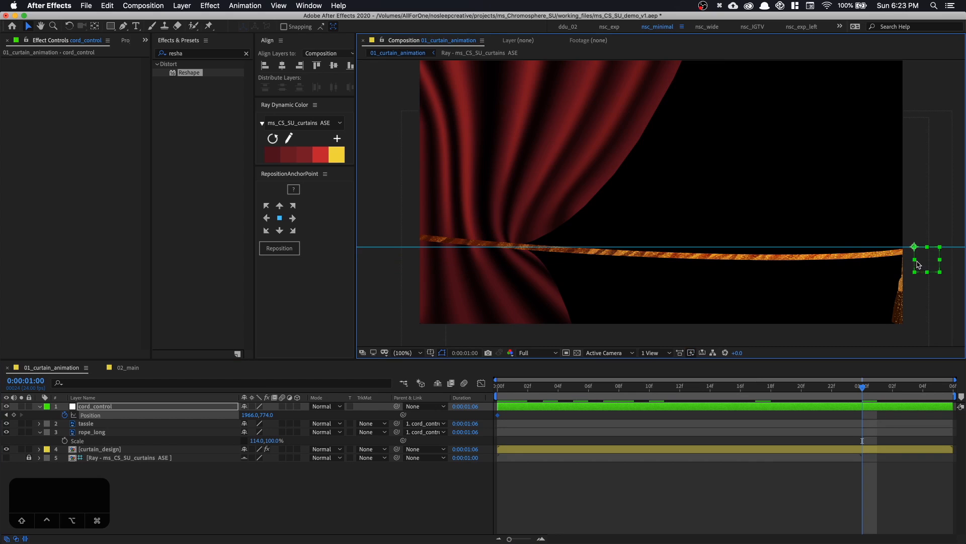
{"action": "left_click_drag", "start_coordinate": [916, 256], "coordinate": [515, 254]}
Hide the layer controls in the composition view and scrub the frames between the two keyframes to check the rope's alignment
{"action": "left_click_drag", "start_coordinate": [500, 386], "coordinate": [725, 385]}
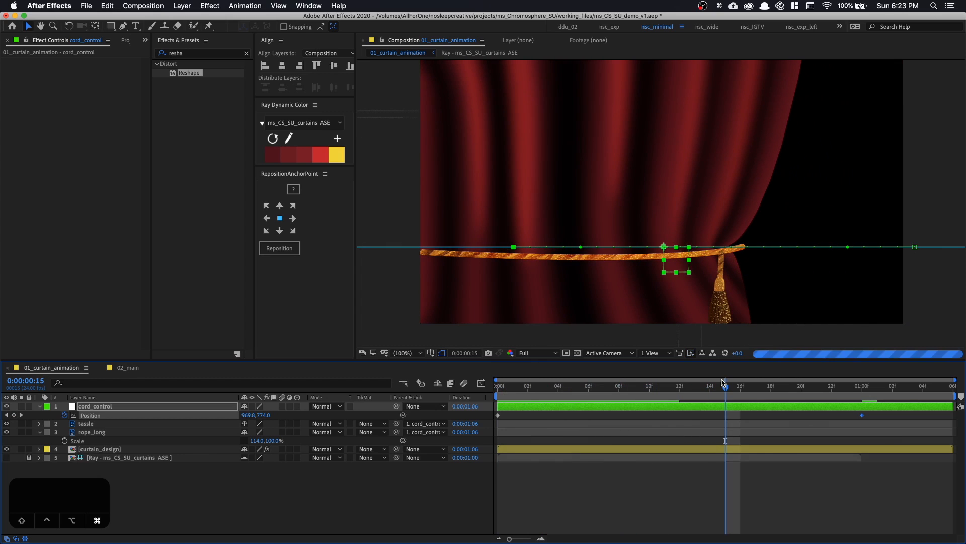
{"action": "key", "text": "shift+super+h"}
{"action": "left_click", "coordinate": [738, 386]}
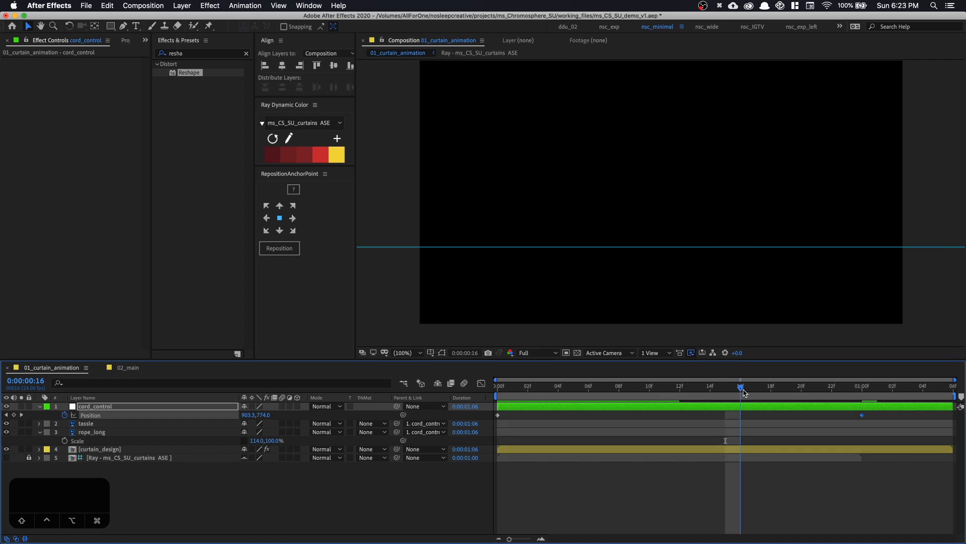
{"action": "left_click_drag", "start_coordinate": [744, 392], "coordinate": [668, 392]}
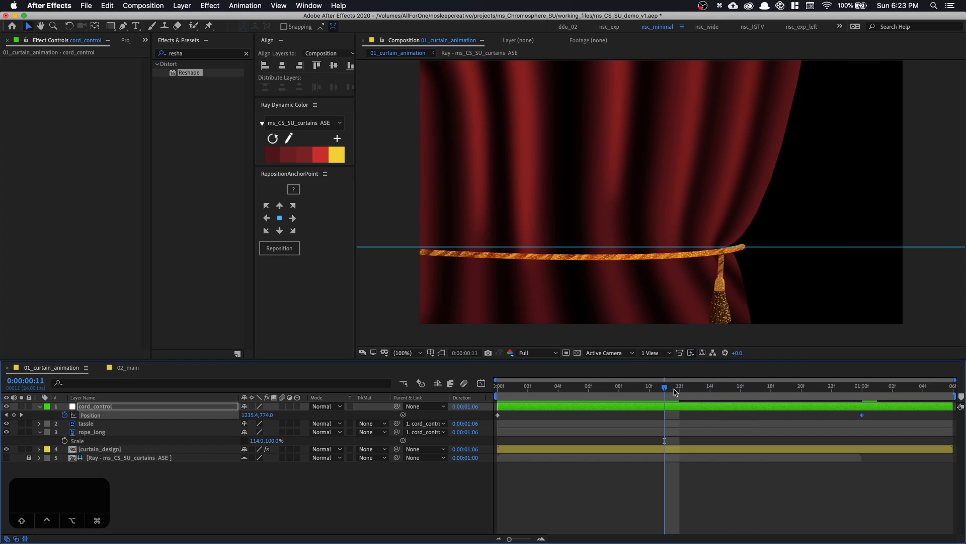
Lower the preview resolution to Quarter and play the curtain animation from the first frame
{"action": "left_click", "coordinate": [536, 353]}
{"action": "left_click", "coordinate": [544, 415]}
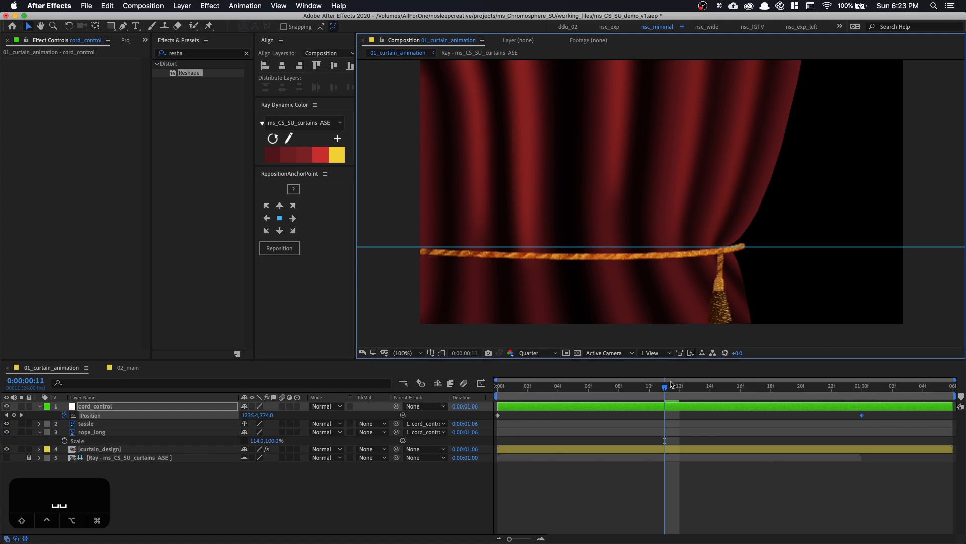
{"action": "left_click_drag", "start_coordinate": [665, 393], "coordinate": [476, 390]}
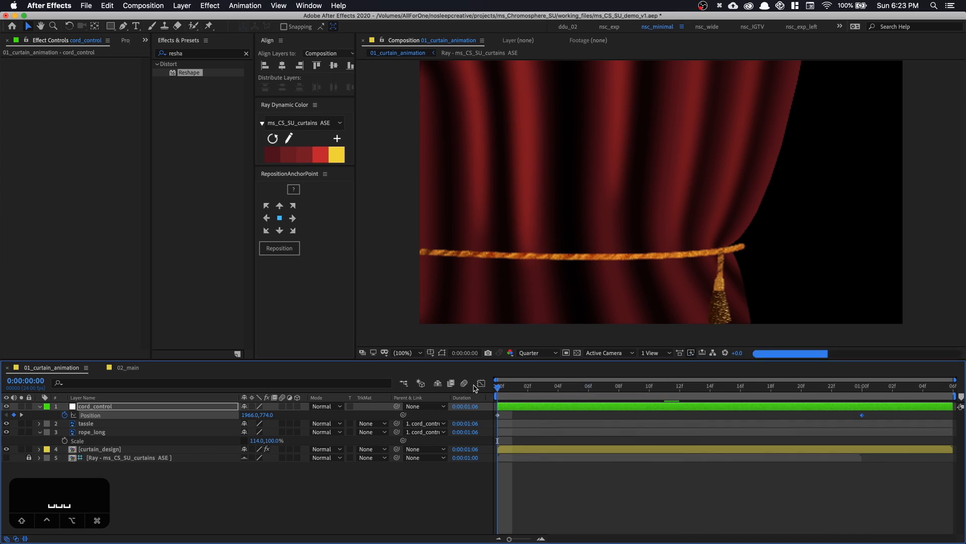
{"action": "key", "text": "space"}
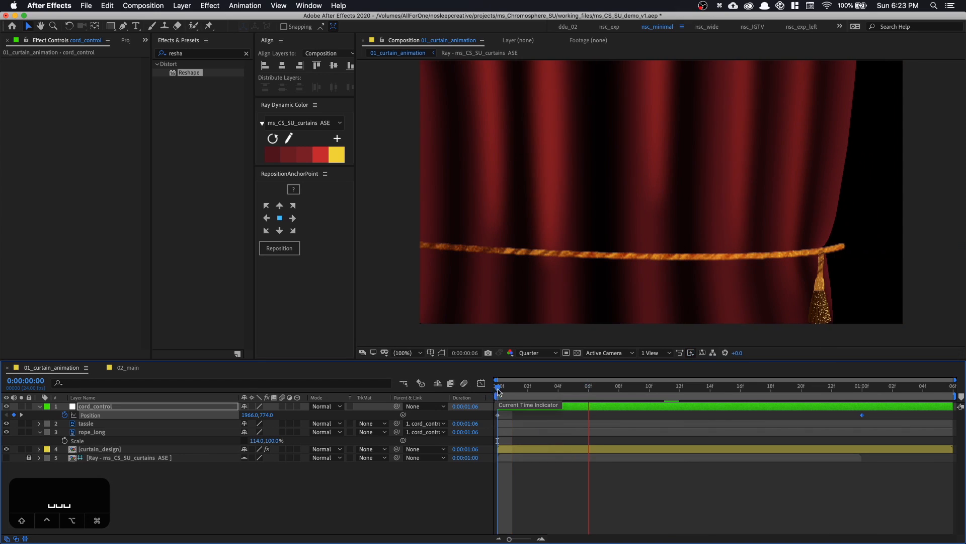
{"action": "key", "text": "space"}
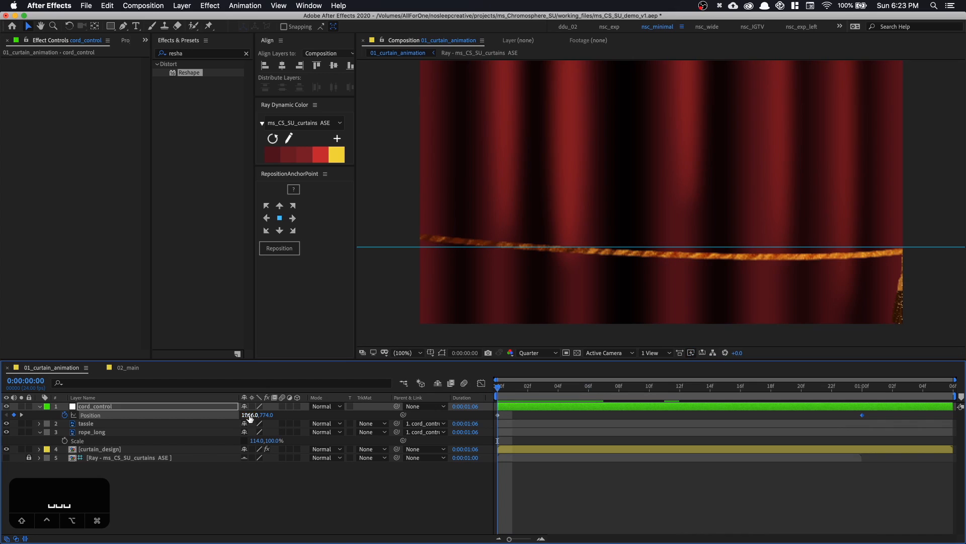
Set cord_control's Position to 1948, 774 at the first frame and keyframe it at 1767.7, 774 on frame 2
{"action": "left_click_drag", "start_coordinate": [250, 417], "coordinate": [237, 417]}
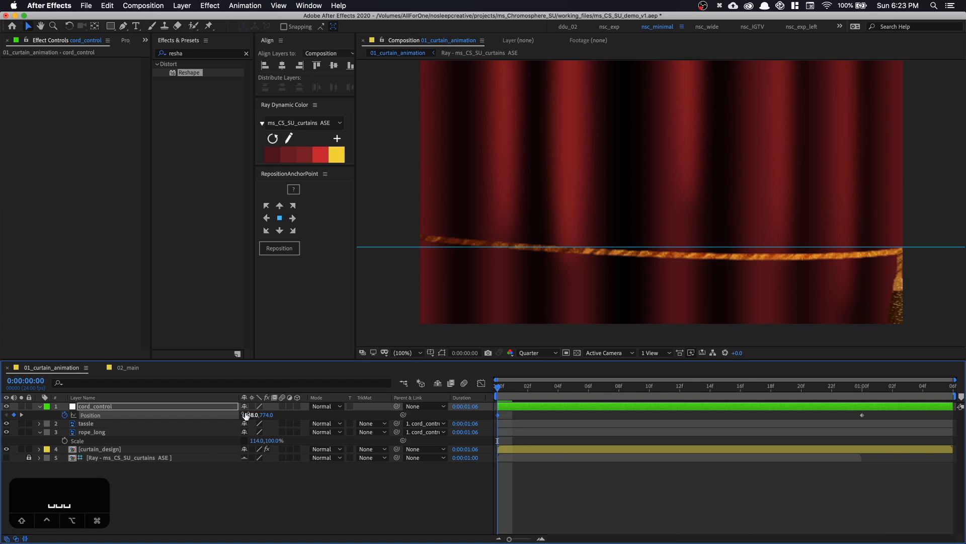
{"action": "left_click", "coordinate": [528, 387]}
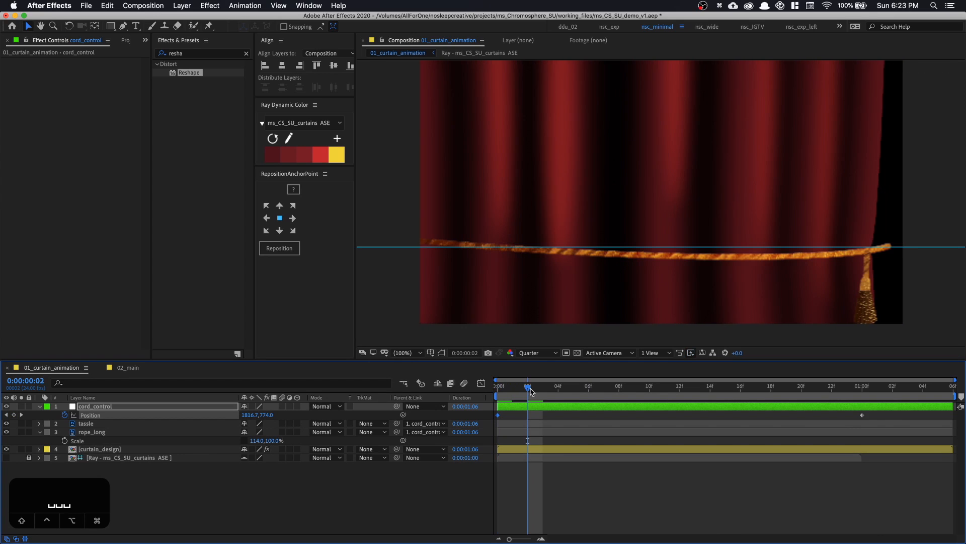
{"action": "left_click_drag", "start_coordinate": [251, 418], "coordinate": [223, 416]}
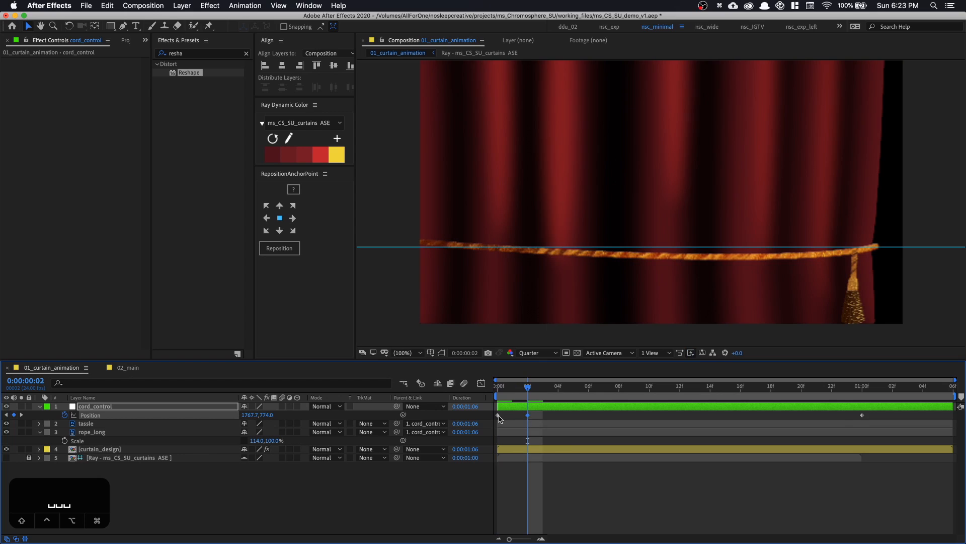
{"action": "key", "text": "super+x"}
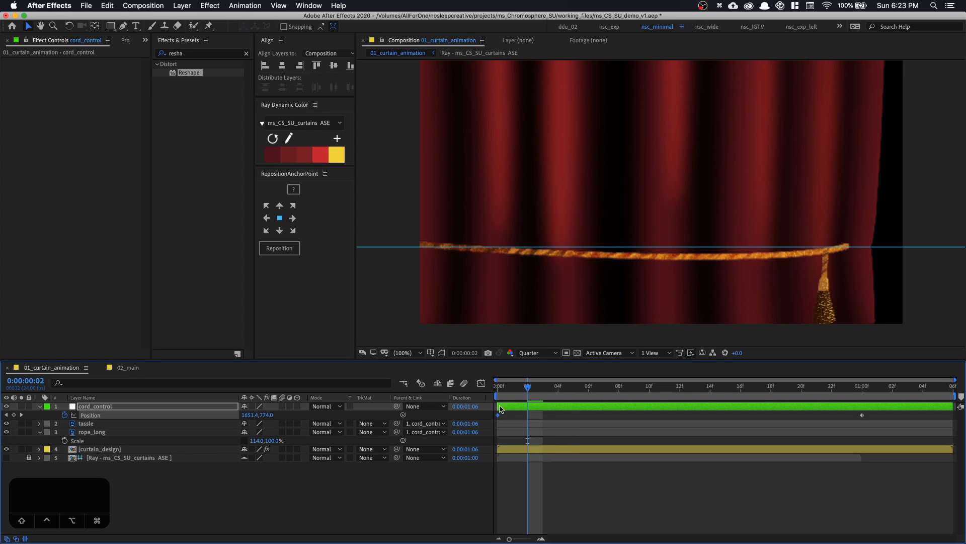
{"action": "left_click", "coordinate": [494, 392]}
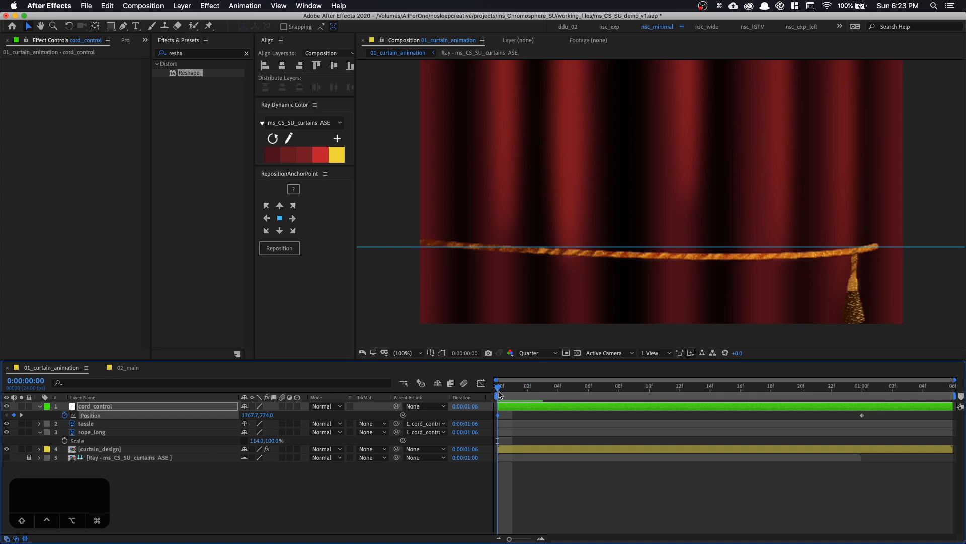
{"action": "key", "text": "alt+Right"}
{"action": "key", "text": "alt+Right"}
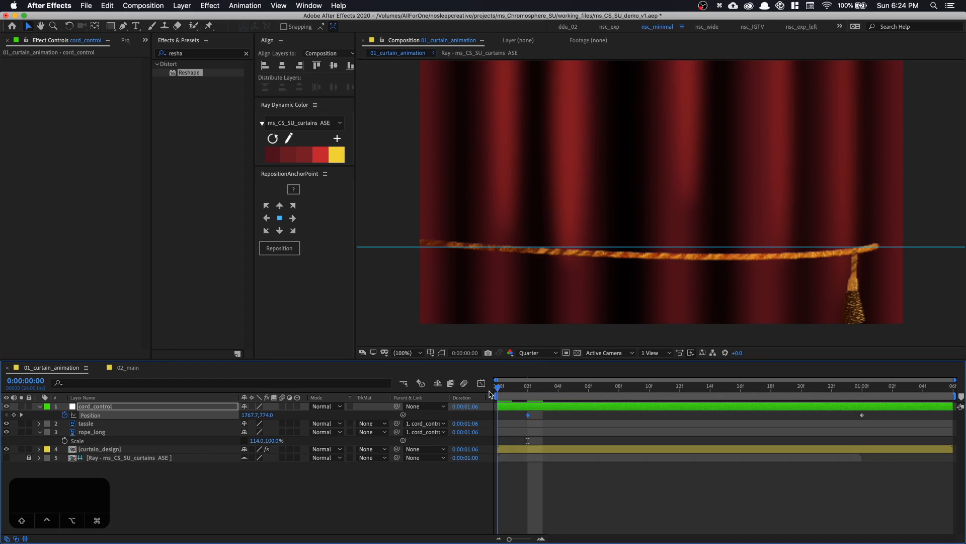
{"action": "key", "text": "super+z"}
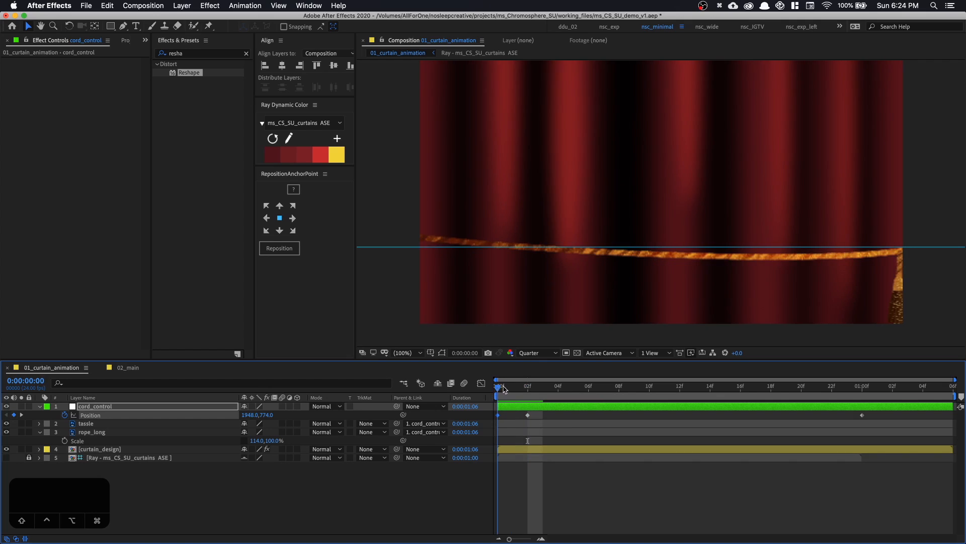
Check the rope against the curtain edge in the opening frames, and keyframe cord_control's Position at 1825.8, 774 on frame 1
{"action": "left_click_drag", "start_coordinate": [504, 389], "coordinate": [760, 398]}
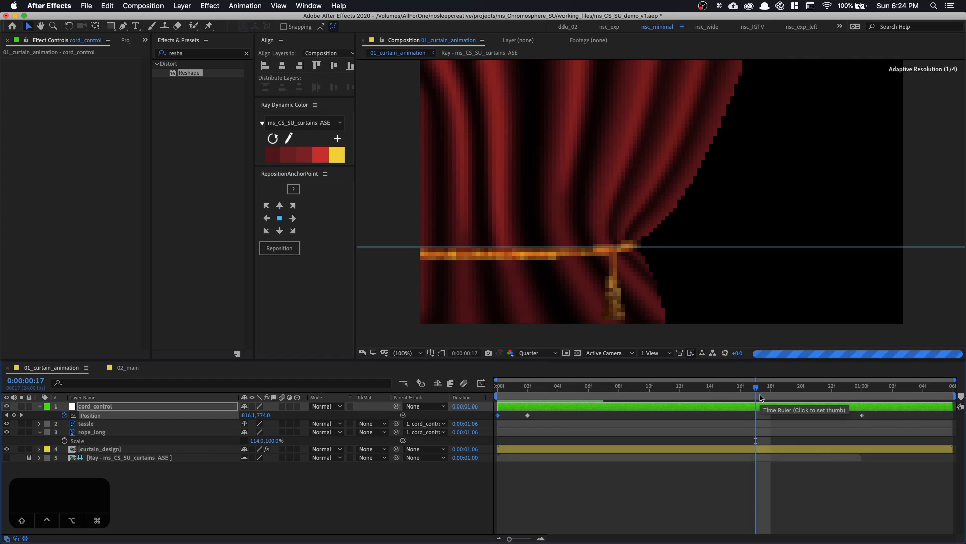
{"action": "left_click", "coordinate": [510, 396]}
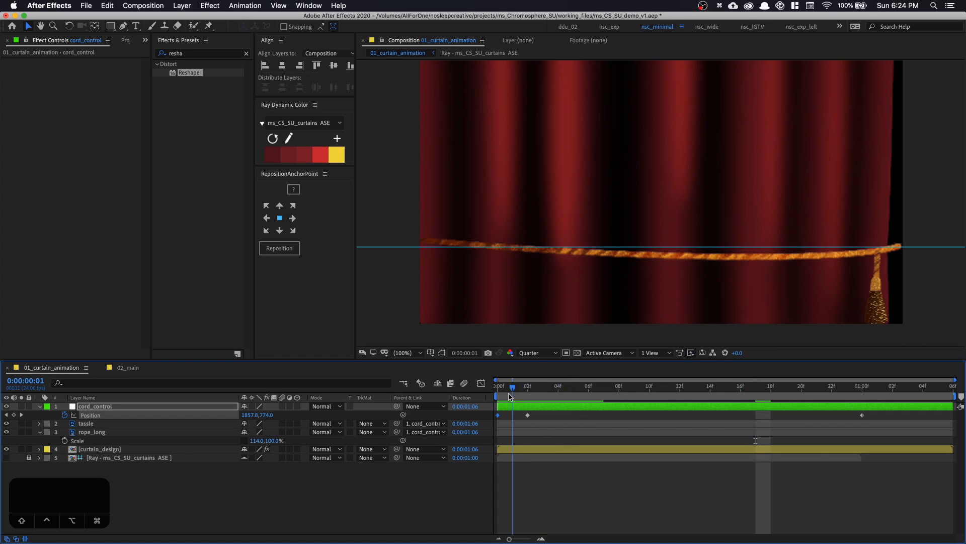
{"action": "left_click_drag", "start_coordinate": [503, 398], "coordinate": [516, 396]}
{"action": "left_click", "coordinate": [524, 396]}
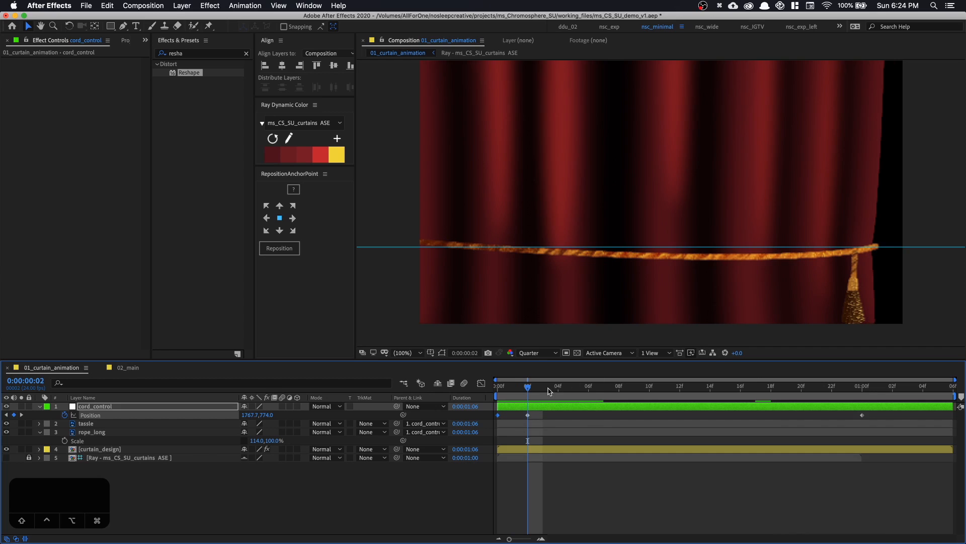
{"action": "left_click", "coordinate": [515, 393]}
{"action": "left_click_drag", "start_coordinate": [889, 258], "coordinate": [881, 257]}
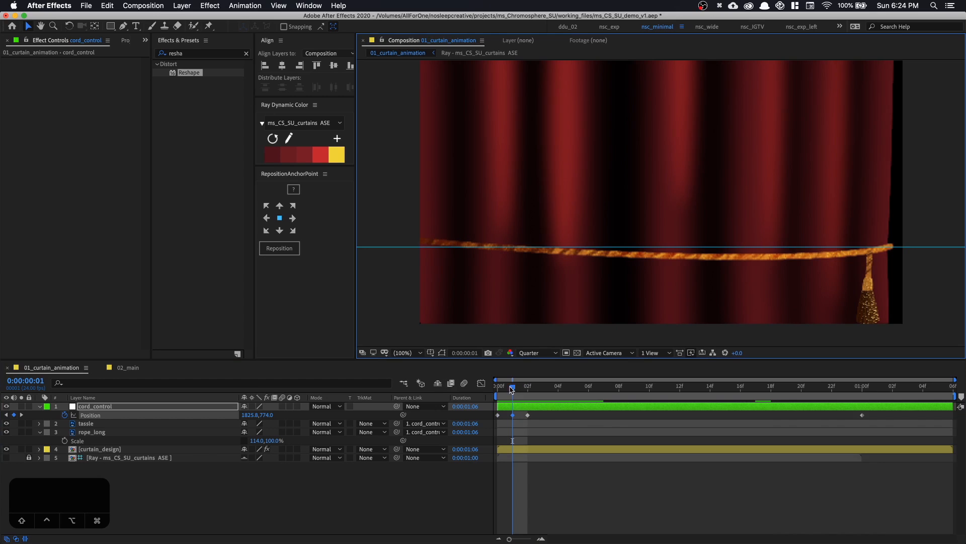
Scrub through the curtain opening to check how the rope follows the pinched point, and collapse cord_control's properties
{"action": "left_click_drag", "start_coordinate": [511, 389], "coordinate": [817, 396]}
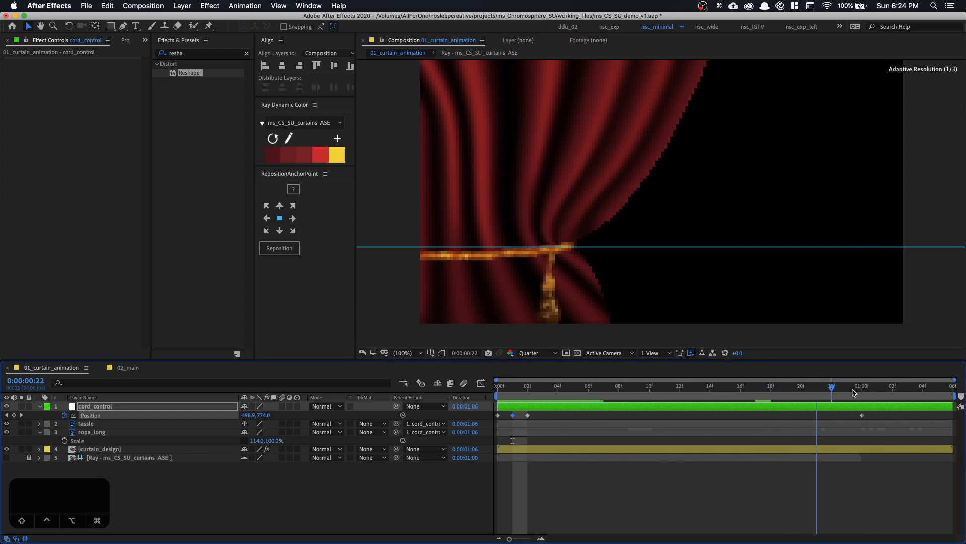
{"action": "left_click", "coordinate": [854, 392]}
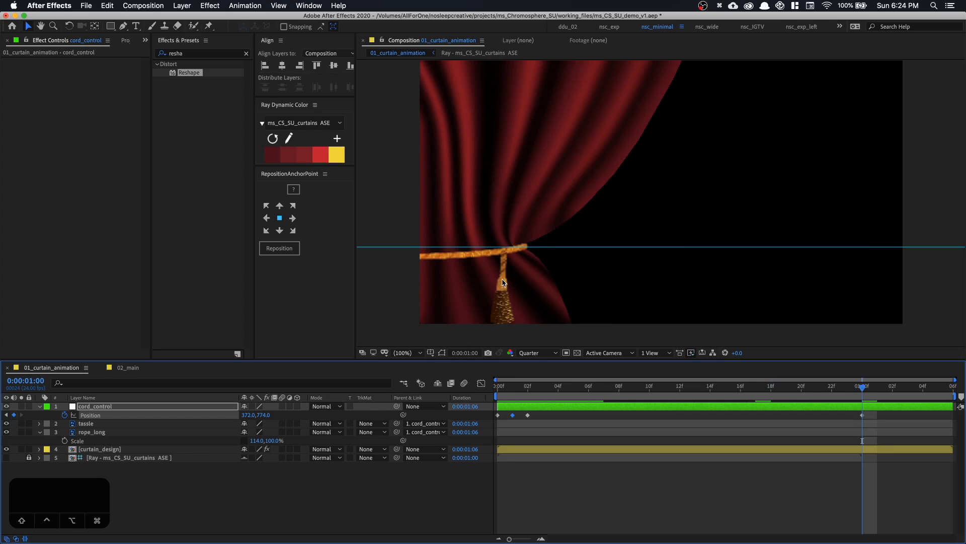
{"action": "left_click", "coordinate": [35, 406]}
{"action": "left_click", "coordinate": [39, 406]}
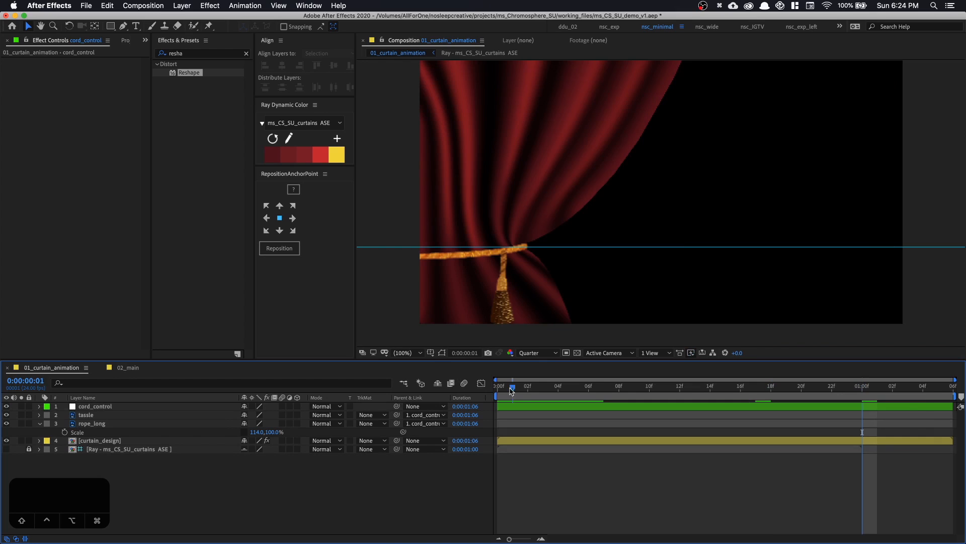
{"action": "left_click_drag", "start_coordinate": [511, 391], "coordinate": [736, 393]}
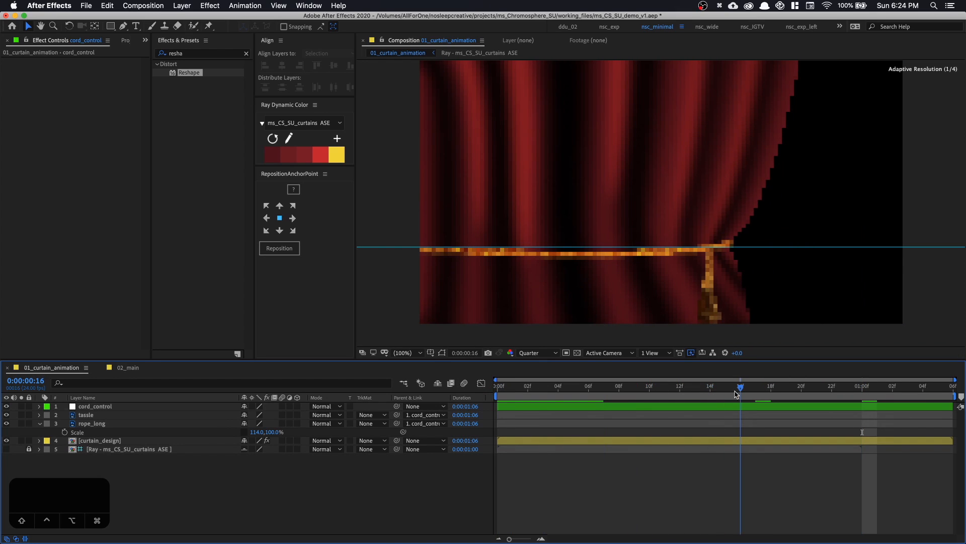
Restore the preview resolution to Full and hide the guides
{"action": "key", "text": "super+j"}
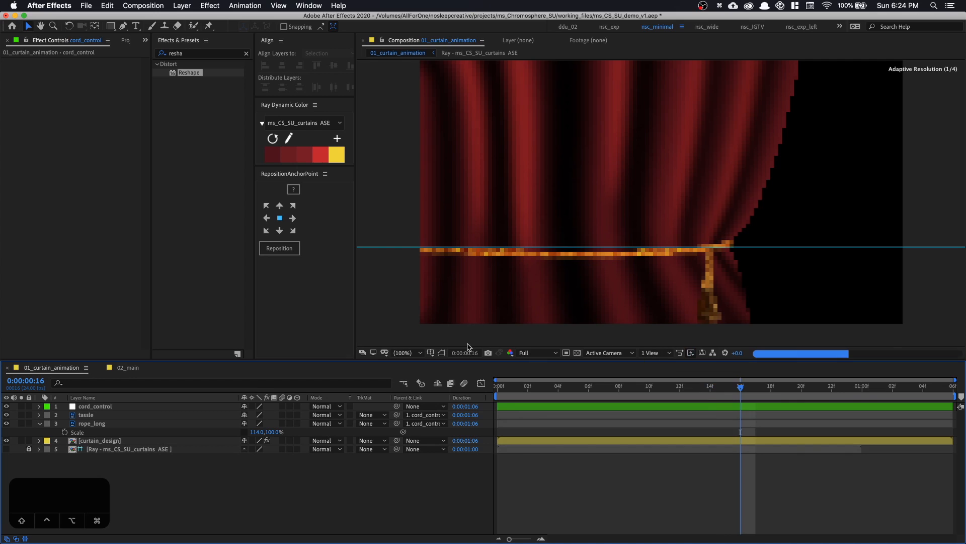
{"action": "key", "text": "super+apostrophe"}
{"action": "key", "text": "super+apostrophe"}
{"action": "key", "text": "super+semicolon"}
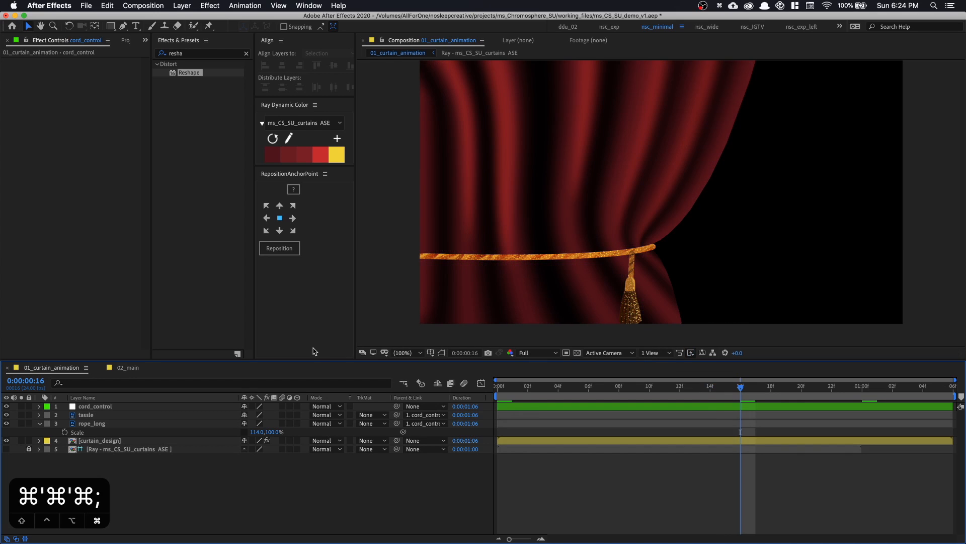
Collapse rope_long's properties, and pre-compose the tassle layer as "tassle" with all attributes left in 01_curtain_animation
{"action": "left_click", "coordinate": [86, 425]}
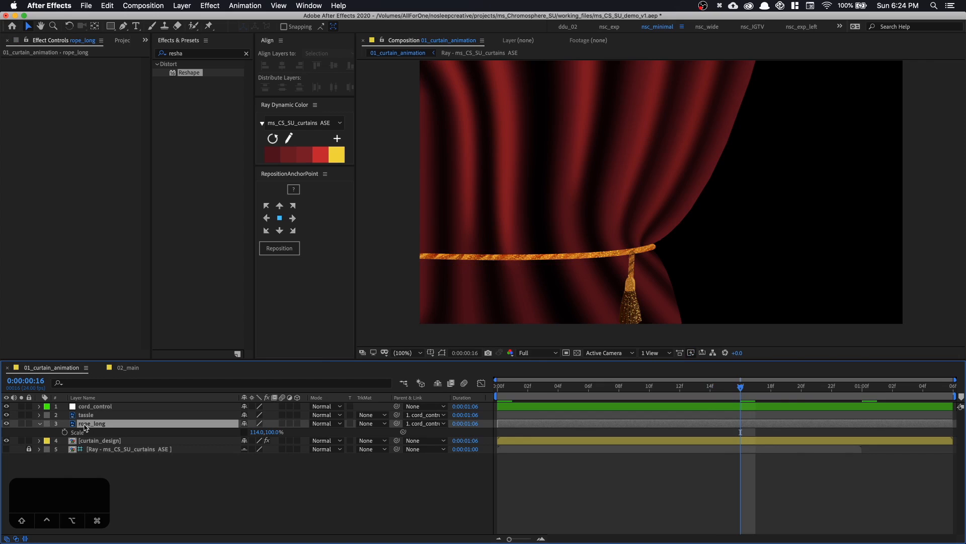
{"action": "left_click", "coordinate": [115, 413]}
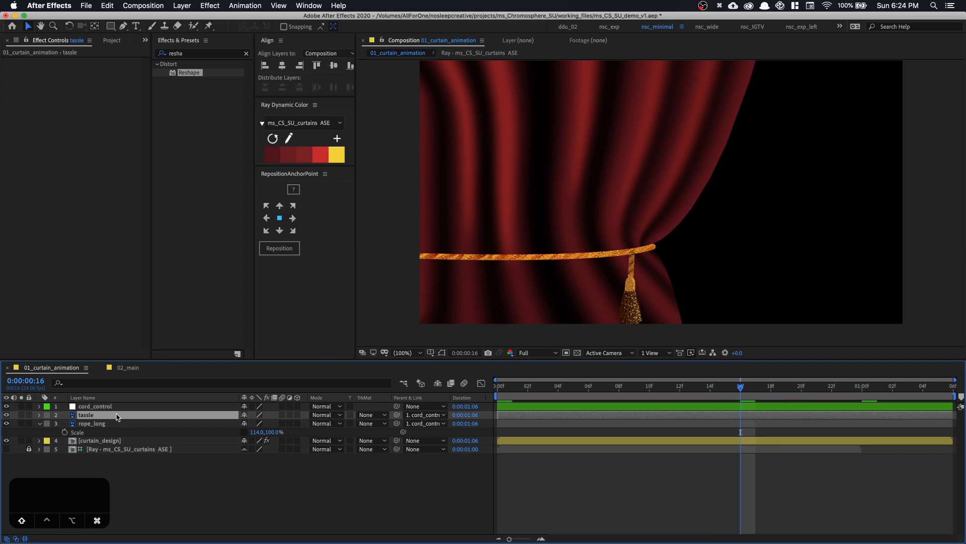
{"action": "left_click", "coordinate": [39, 424]}
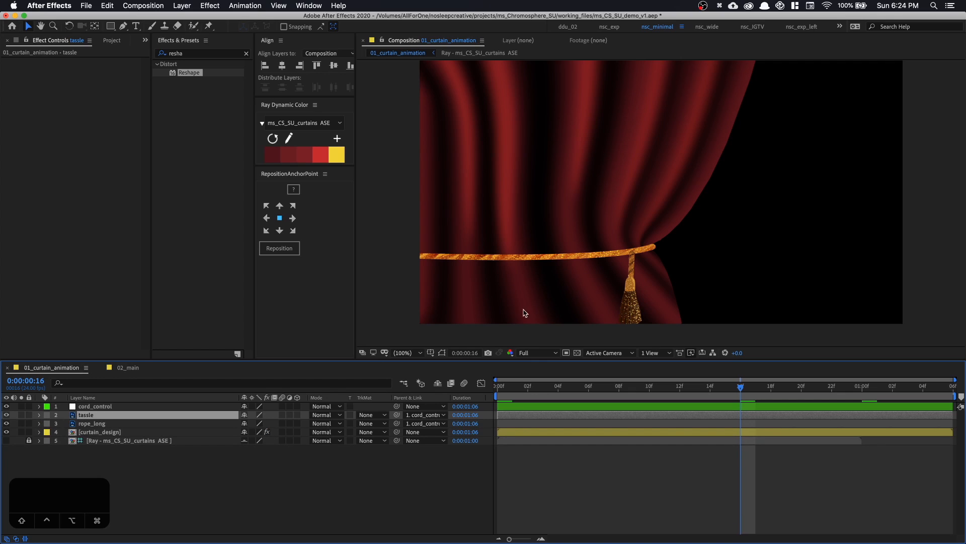
{"action": "left_click_drag", "start_coordinate": [633, 277], "coordinate": [632, 275]}
{"action": "left_click", "coordinate": [84, 417]}
{"action": "key", "text": "super+shift+c"}
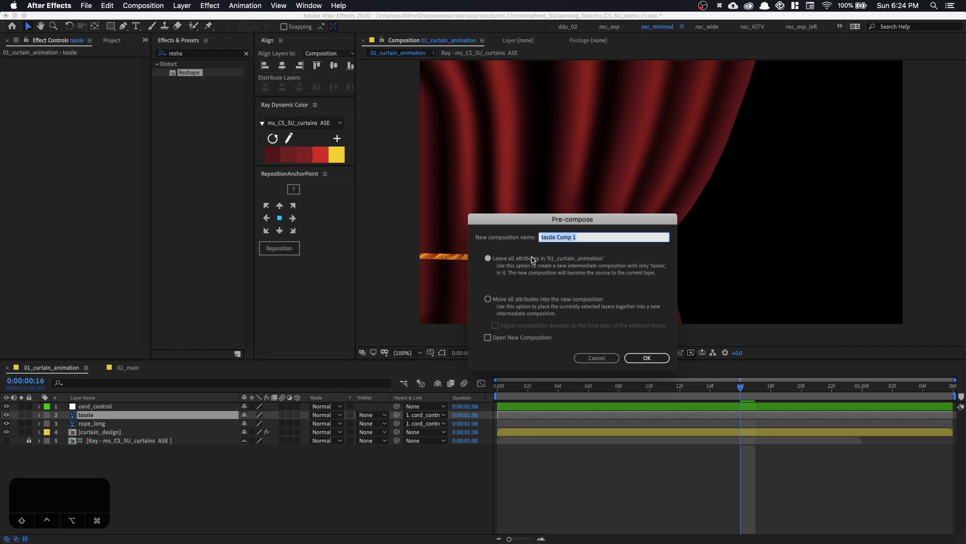
{"action": "left_click", "coordinate": [564, 229]}
{"action": "left_click", "coordinate": [559, 237]}
{"action": "key", "text": "BackSpace"}
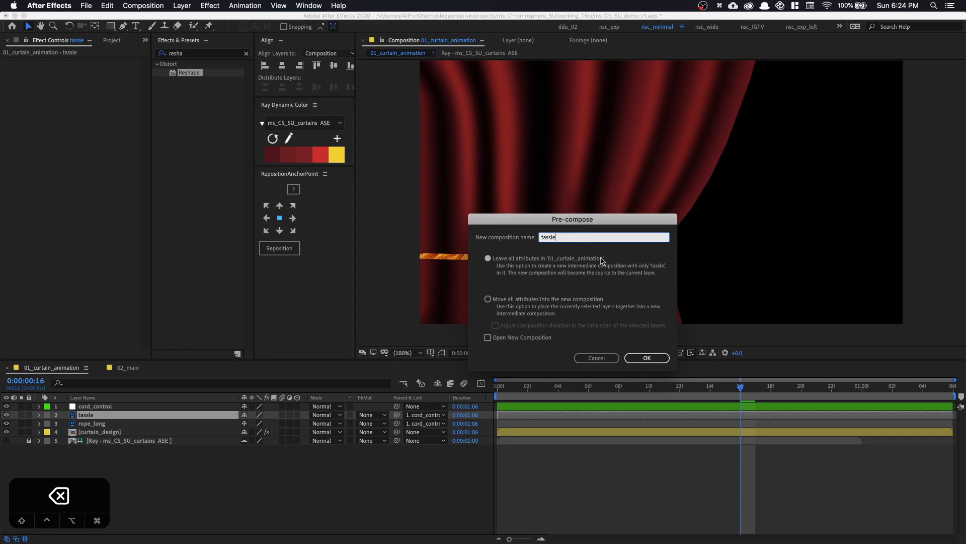
{"action": "left_click", "coordinate": [645, 359]}
Open the tassle pre-comp and set its composition size to 300 by 600 px
{"action": "double_click", "coordinate": [116, 417]}
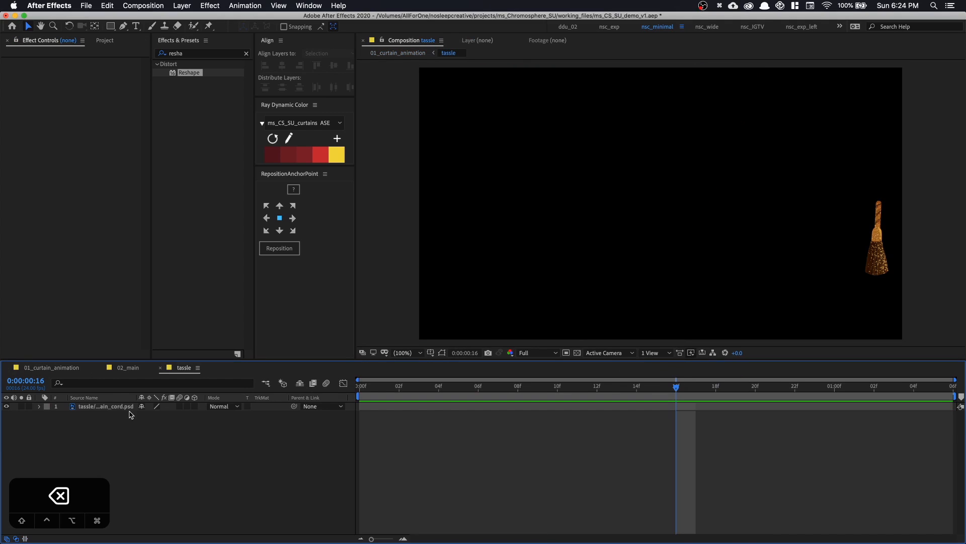
{"action": "key", "text": "super+k"}
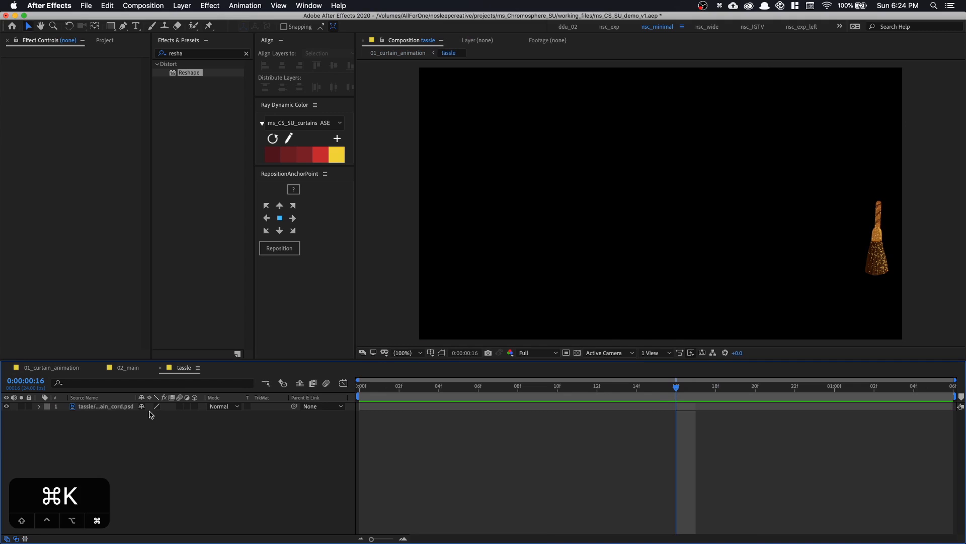
{"action": "left_click", "coordinate": [421, 201]}
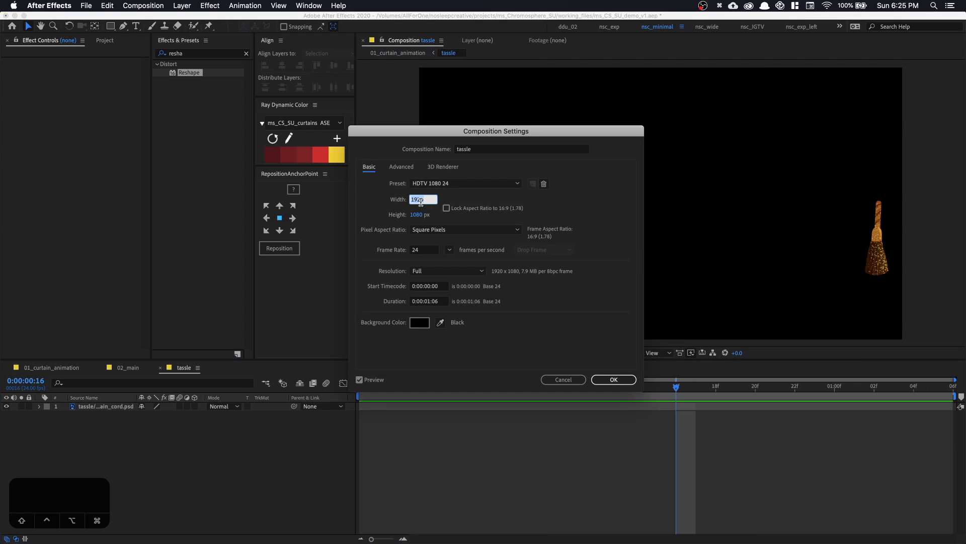
{"action": "type", "text": "300"}
{"action": "key", "text": "Tab"}
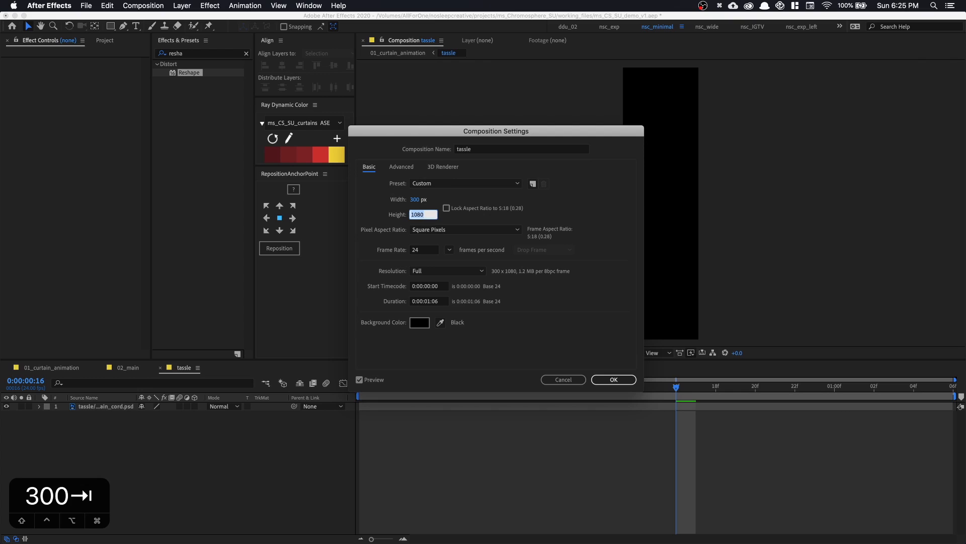
{"action": "type", "text": "600"}
{"action": "key", "text": "Return"}
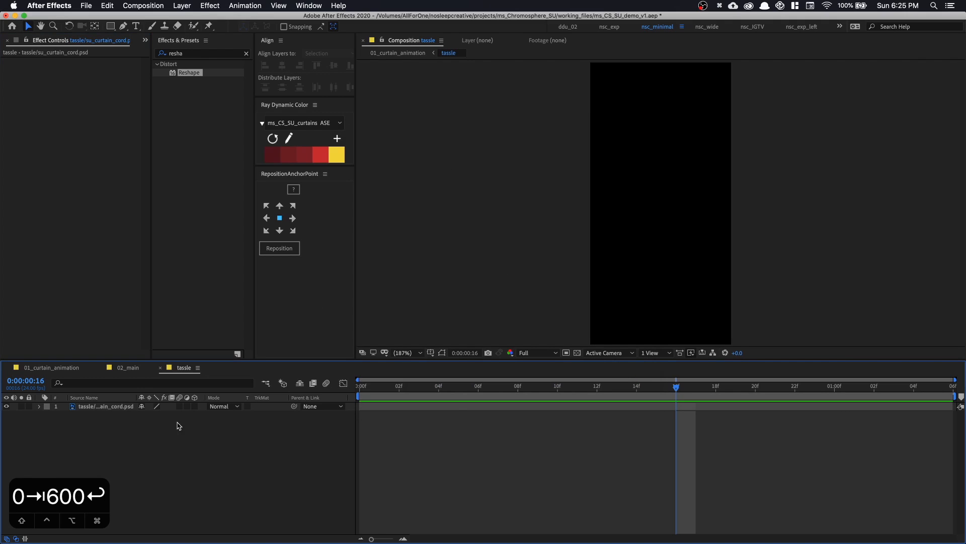
Move the tassel layer into the resized frame, centered horizontally with its cord at the upper edge
{"action": "left_click_drag", "start_coordinate": [139, 444], "coordinate": [105, 402]}
{"action": "key", "text": "super+minus"}
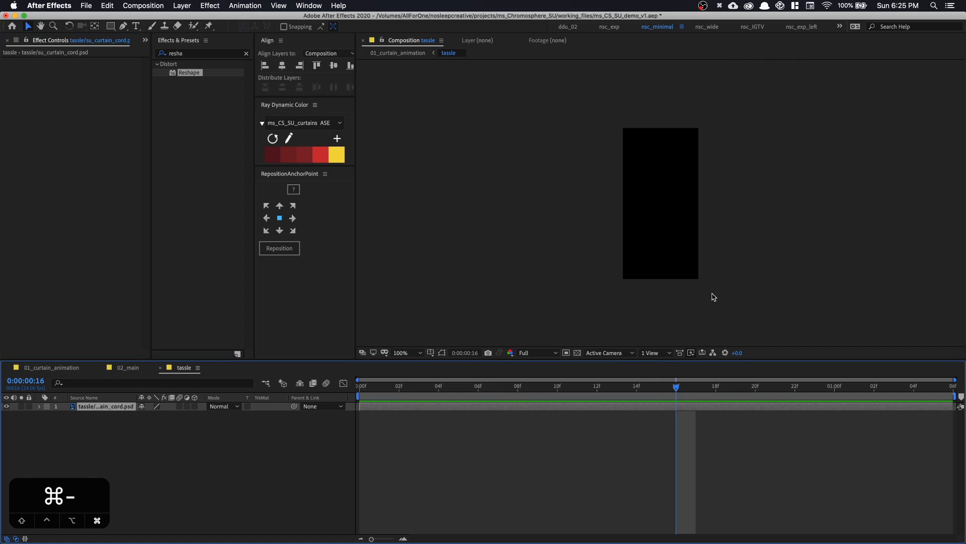
{"action": "key", "text": "shift+super+h"}
{"action": "left_click_drag", "start_coordinate": [781, 248], "coordinate": [574, 241]}
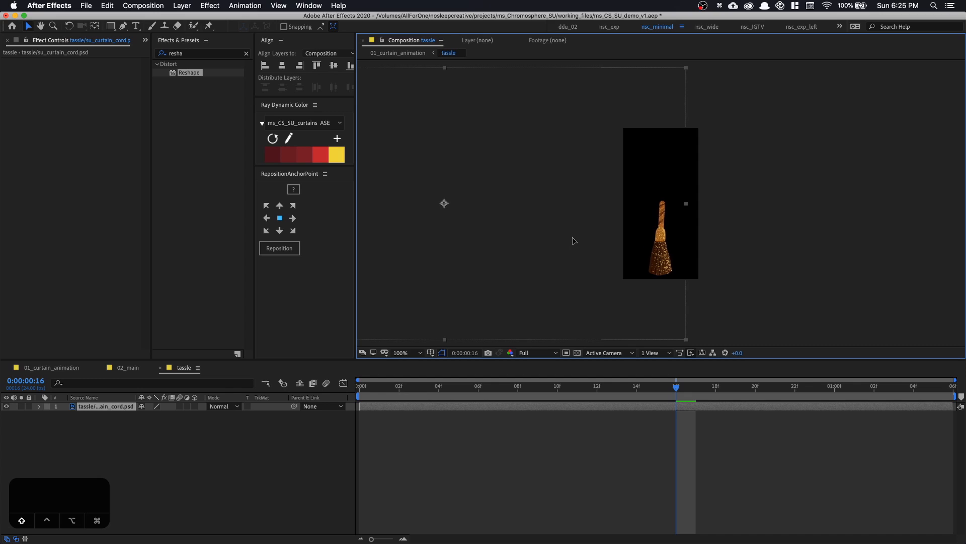
{"action": "left_click_drag", "start_coordinate": [670, 247], "coordinate": [665, 173]}
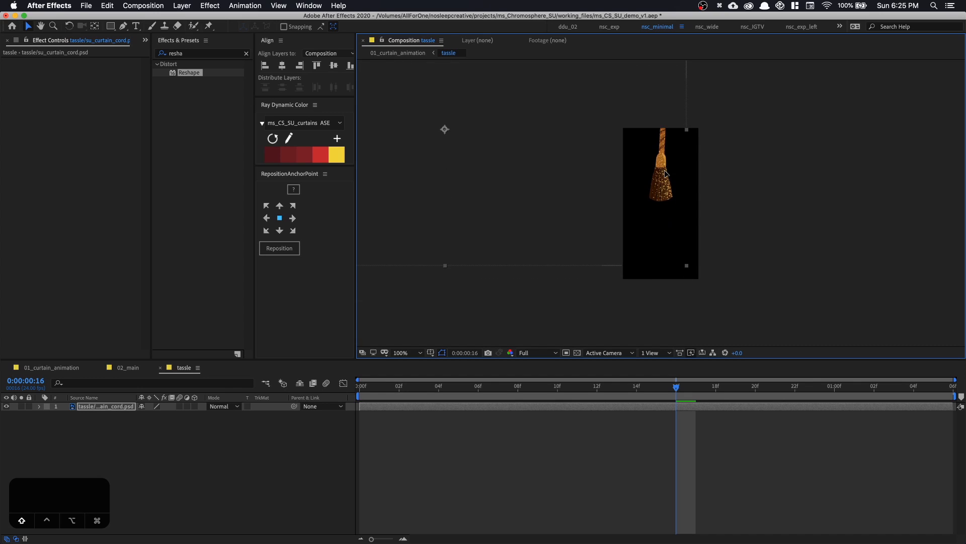
Duplicate the tassel layer and offset the copy slightly to the left of the original
{"action": "key", "text": "z"}
{"action": "left_click", "coordinate": [664, 144]}
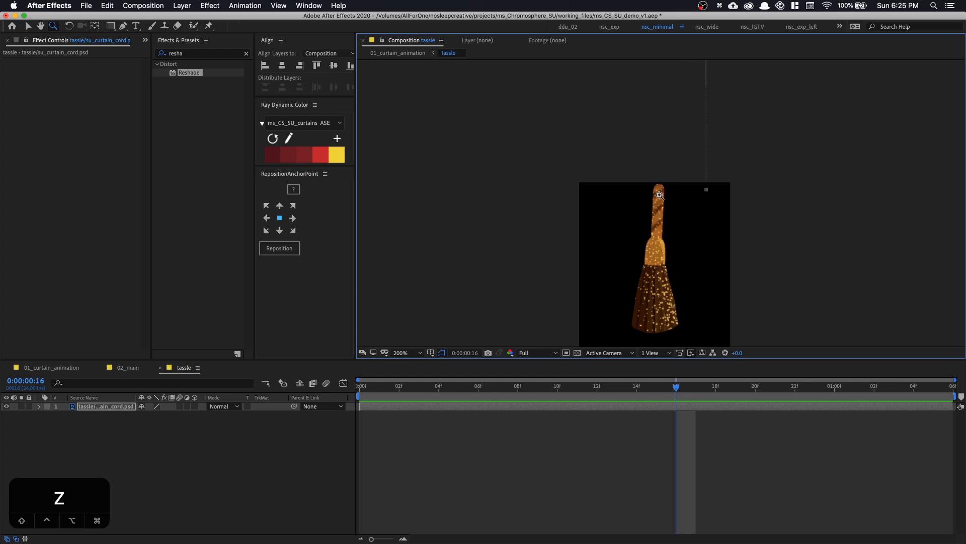
{"action": "left_click", "coordinate": [659, 195]}
{"action": "key", "text": "v"}
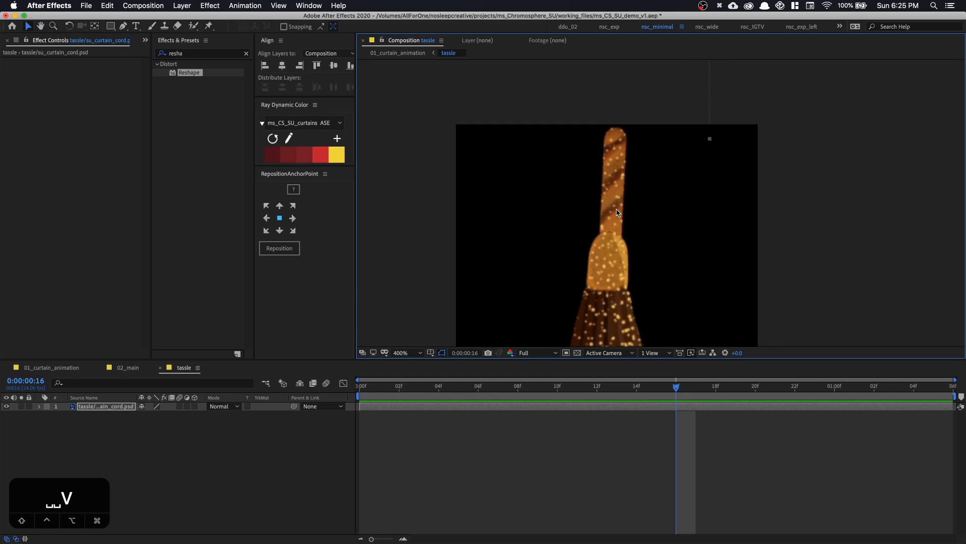
{"action": "key", "text": "super+d"}
{"action": "left_click_drag", "start_coordinate": [617, 212], "coordinate": [603, 212]}
{"action": "key", "text": "super+z"}
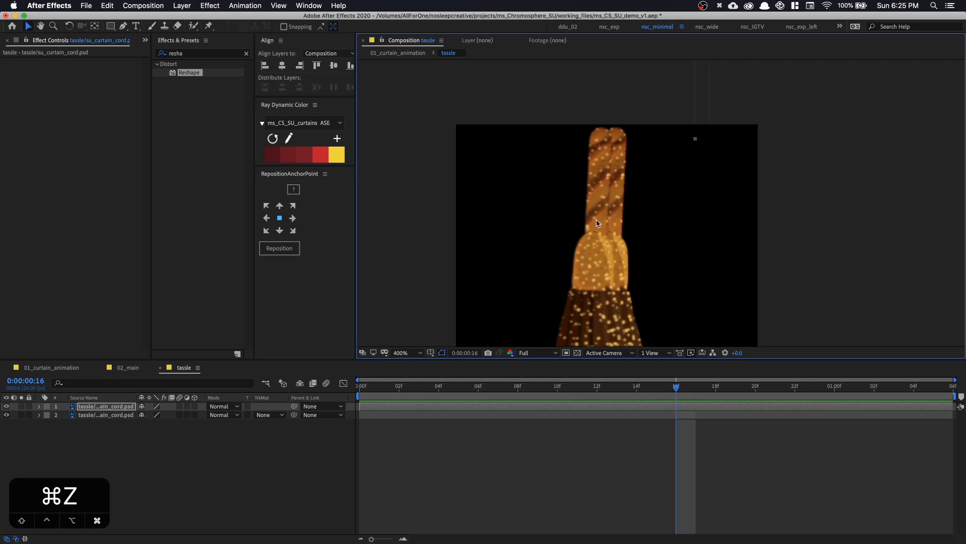
Apply Drop Shadow to the duplicated tassel with 57% opacity, distance 15 and softness 9
{"action": "left_click", "coordinate": [206, 53]}
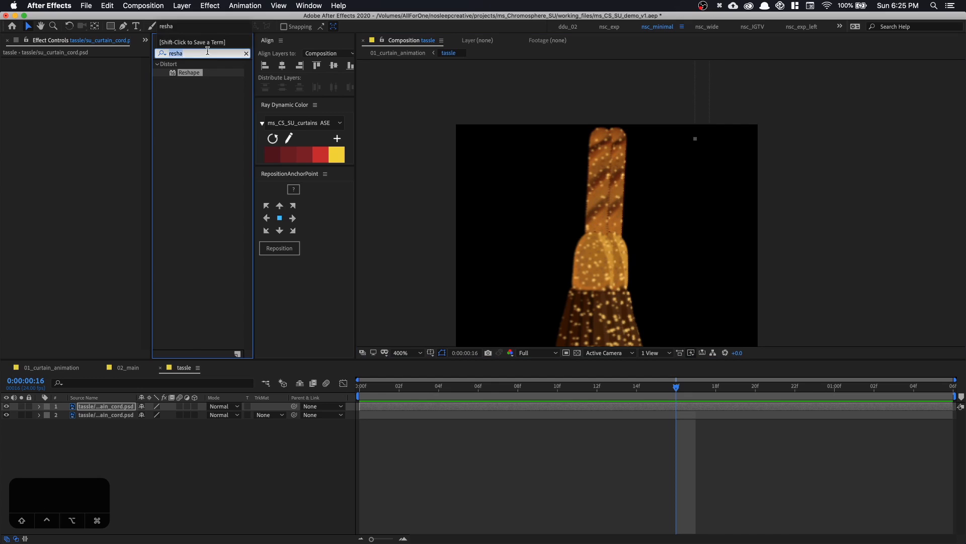
{"action": "type", "text": "drop"}
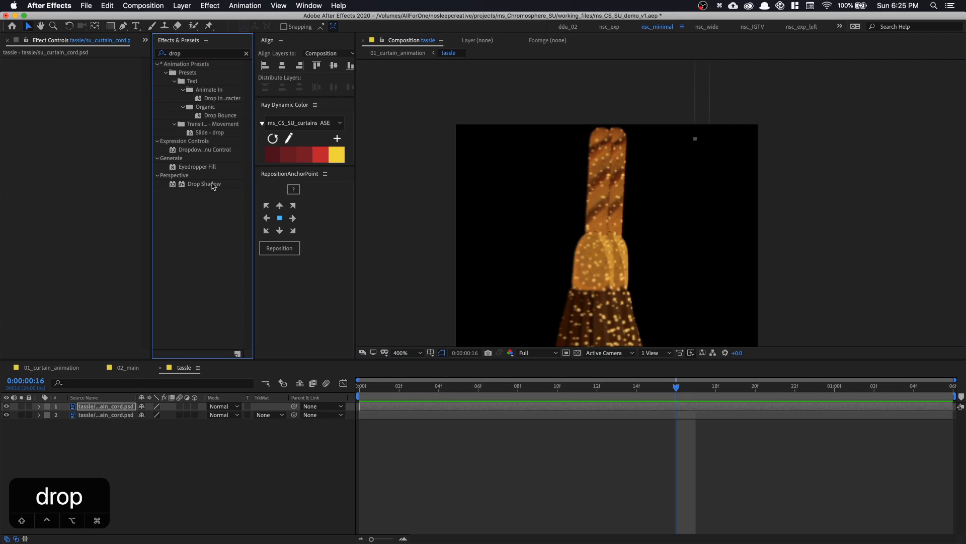
{"action": "left_click_drag", "start_coordinate": [204, 183], "coordinate": [102, 121]}
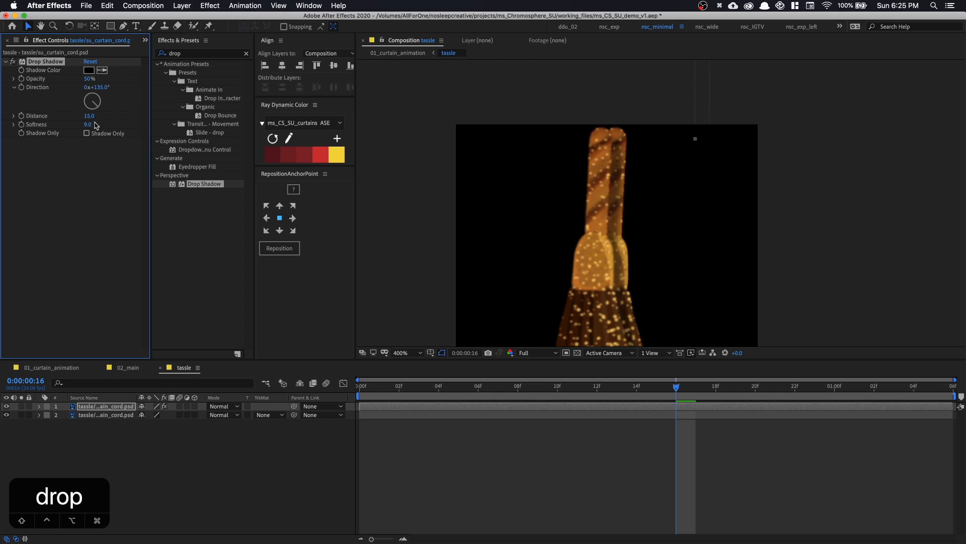
{"action": "left_click_drag", "start_coordinate": [90, 79], "coordinate": [94, 79]}
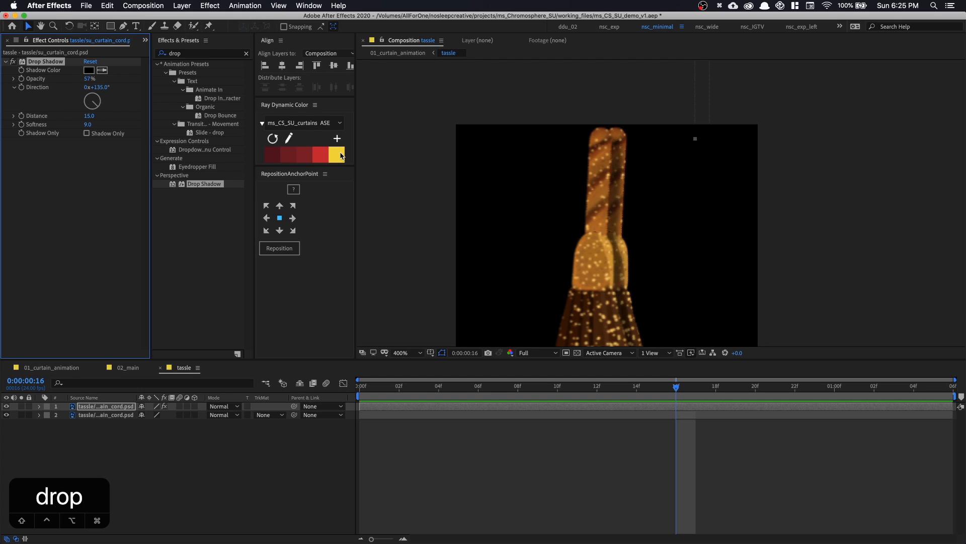
{"action": "key", "text": "shift+slash"}
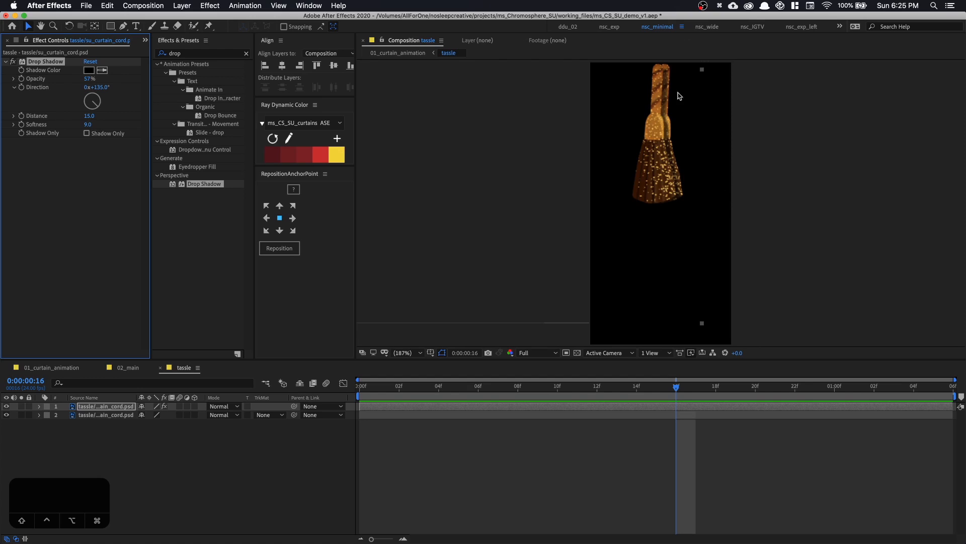
Draw a small five-pointed star below the tassel's left edge and fill it with the palette's yellow
{"action": "left_click", "coordinate": [112, 25]}
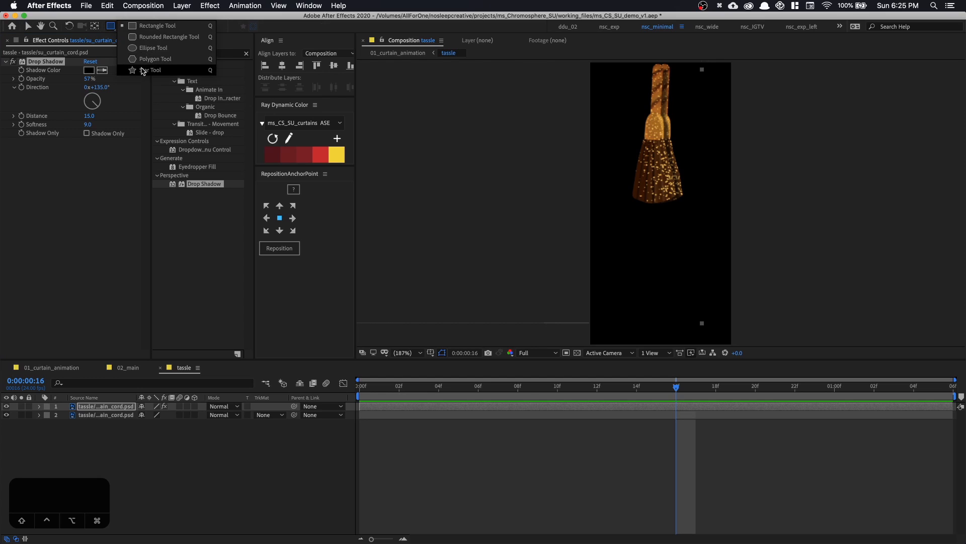
{"action": "left_click", "coordinate": [144, 70]}
{"action": "left_click", "coordinate": [318, 488]}
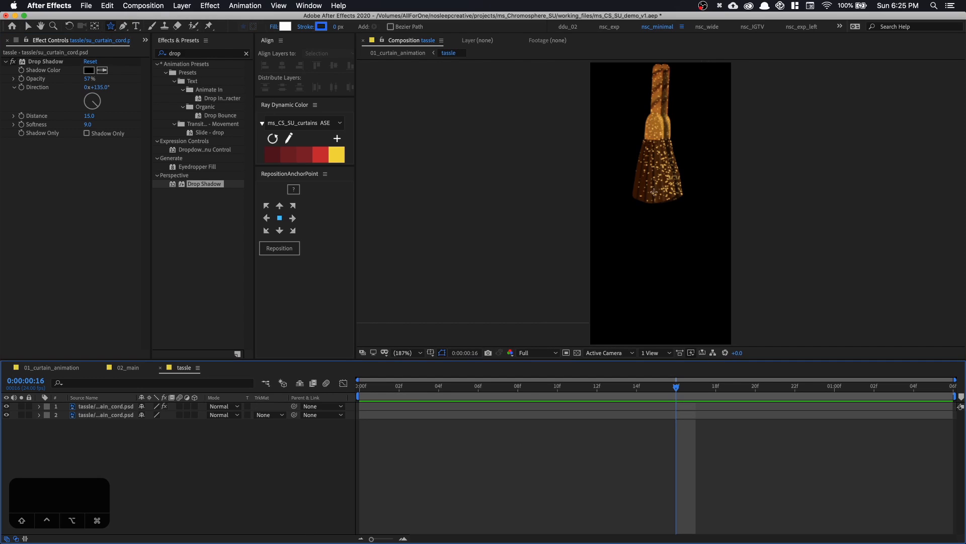
{"action": "mouse_move", "coordinate": [626, 220]}
{"action": "left_mouse_down"}
{"action": "mouse_move", "coordinate": [627, 196]}
{"action": "mouse_move", "coordinate": [627, 205]}
{"action": "left_mouse_up"}
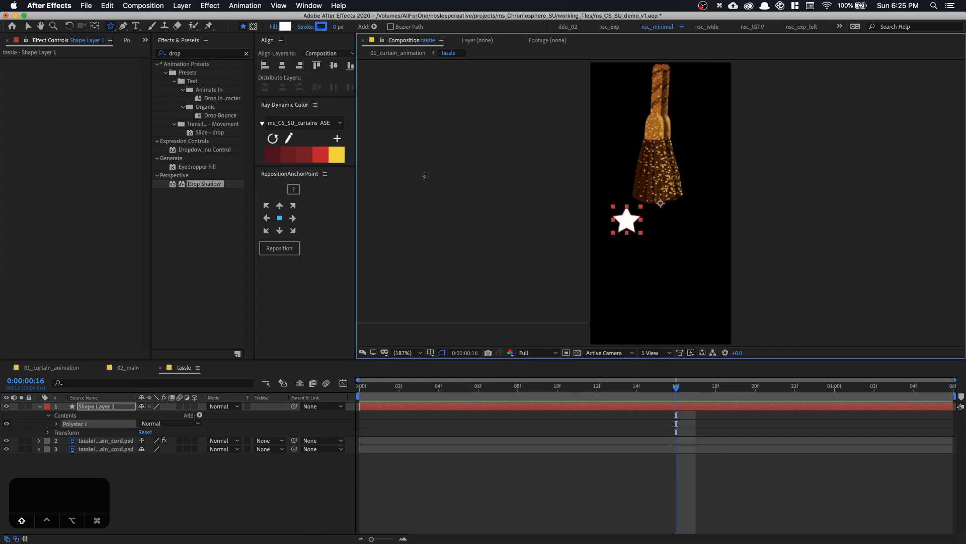
{"action": "left_click", "coordinate": [341, 159]}
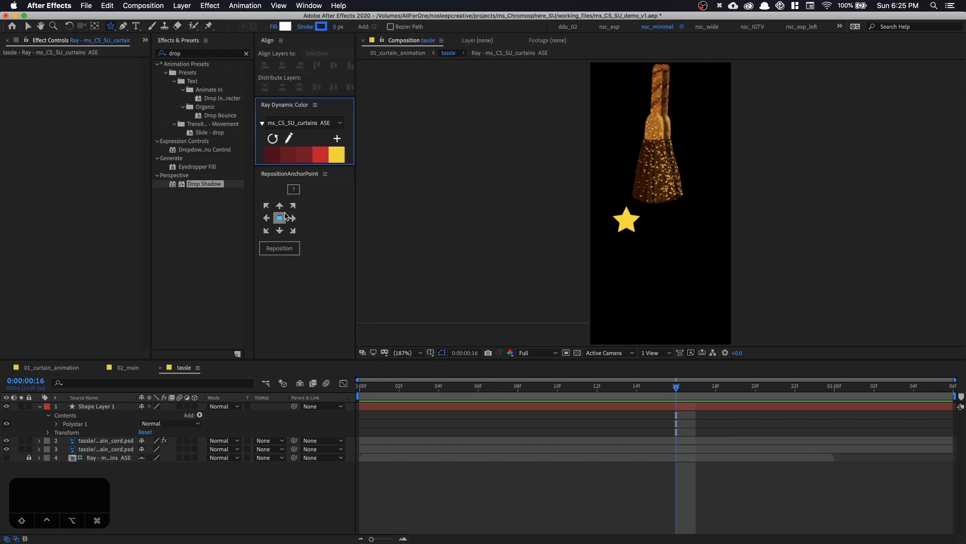
Center the star layer's anchor point in its content and rename the layer star_1
{"action": "left_click", "coordinate": [184, 5]}
{"action": "left_click", "coordinate": [134, 136]}
{"action": "left_click", "coordinate": [81, 397]}
{"action": "left_click", "coordinate": [87, 406]}
{"action": "left_click", "coordinate": [184, 5]}
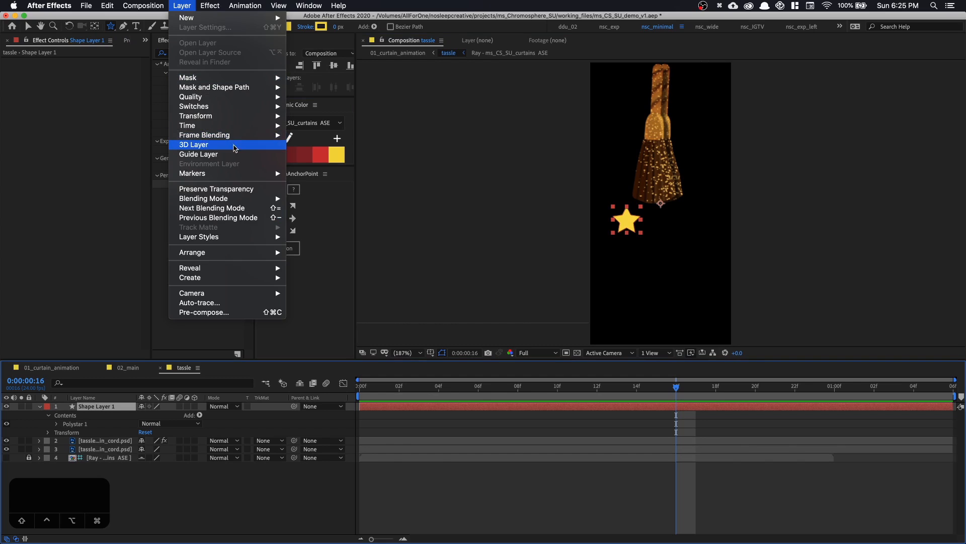
{"action": "mouse_move", "coordinate": [254, 117]}
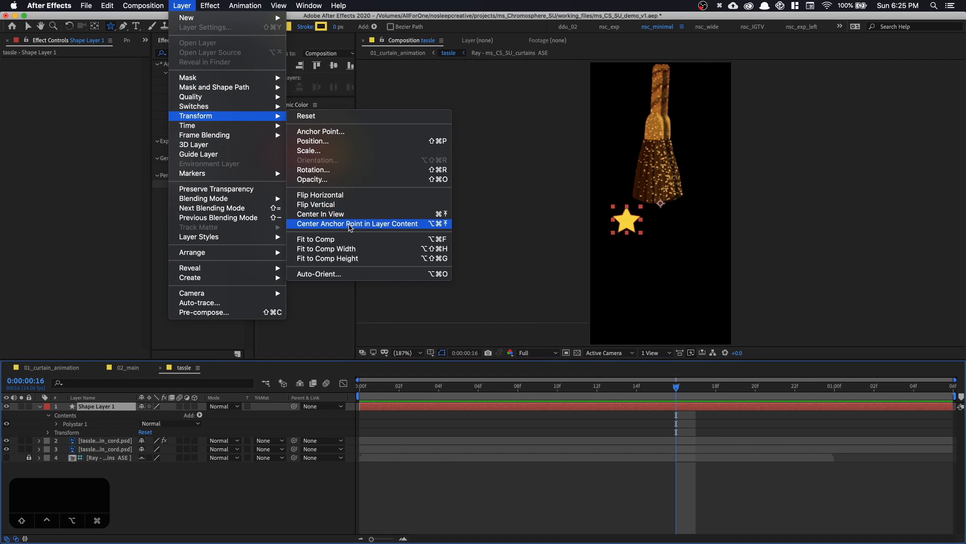
{"action": "left_click", "coordinate": [350, 227]}
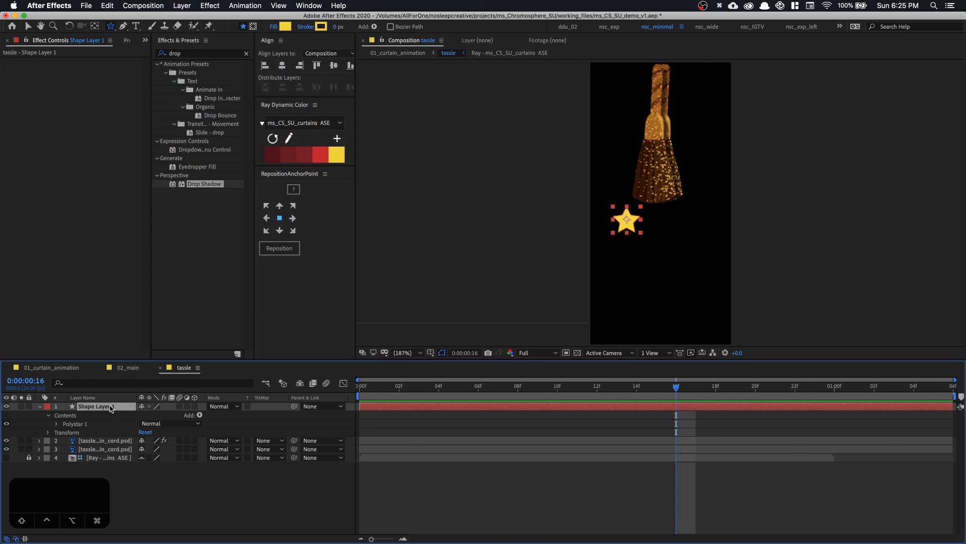
{"action": "type", "text": "star_1"}
{"action": "key", "text": "Return"}
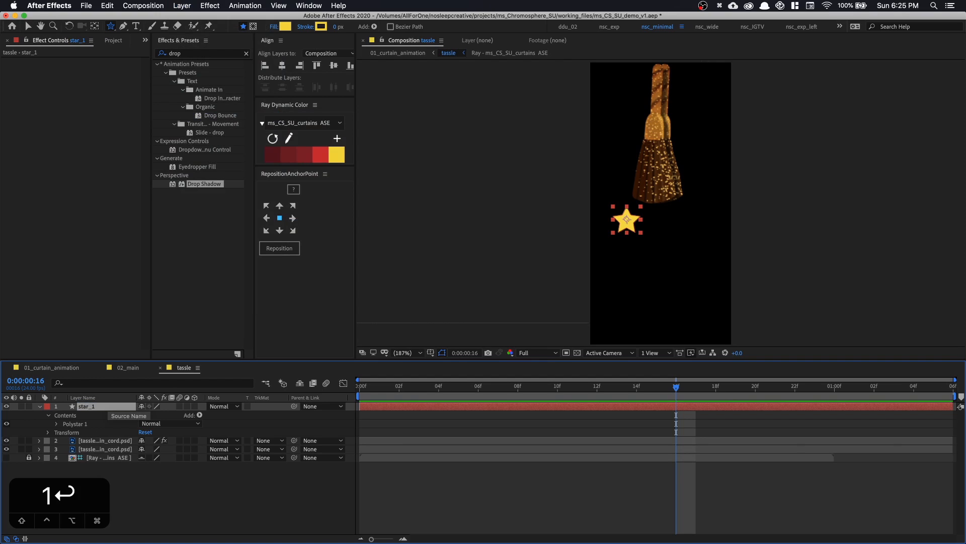
Rotate star_1 slightly, then duplicate it as star_2, placing the copy to its right, overlapping it and tilted differently
{"action": "key", "text": "z"}
{"action": "left_click", "coordinate": [650, 213]}
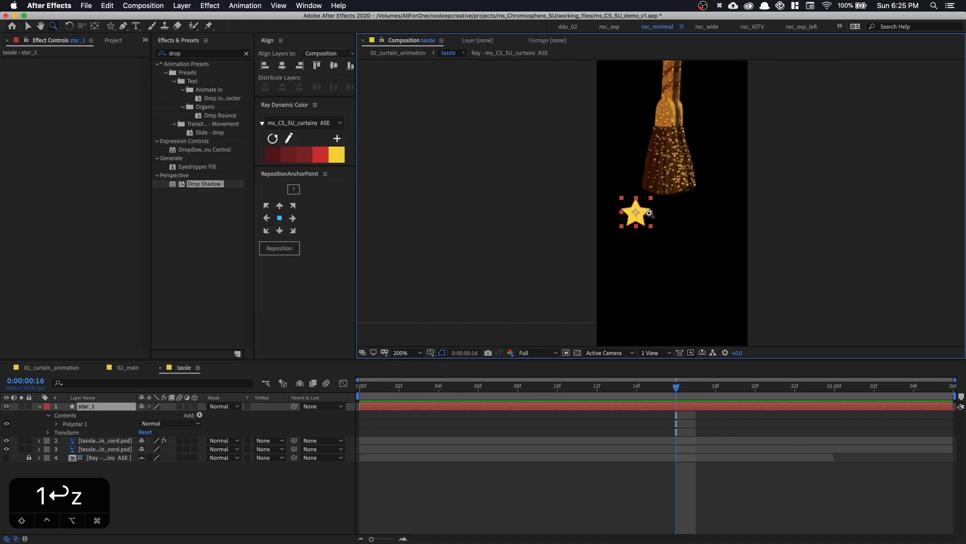
{"action": "left_click", "coordinate": [656, 207]}
{"action": "key", "text": "space"}
{"action": "mouse_move", "coordinate": [656, 208]}
{"action": "left_mouse_down"}
{"action": "mouse_move", "coordinate": [617, 214]}
{"action": "mouse_move", "coordinate": [642, 223]}
{"action": "left_mouse_up"}
{"action": "key", "text": "v"}
{"action": "key", "text": "w"}
{"action": "key", "text": "v"}
{"action": "key", "text": "ctrl+d"}
{"action": "key", "text": "w"}
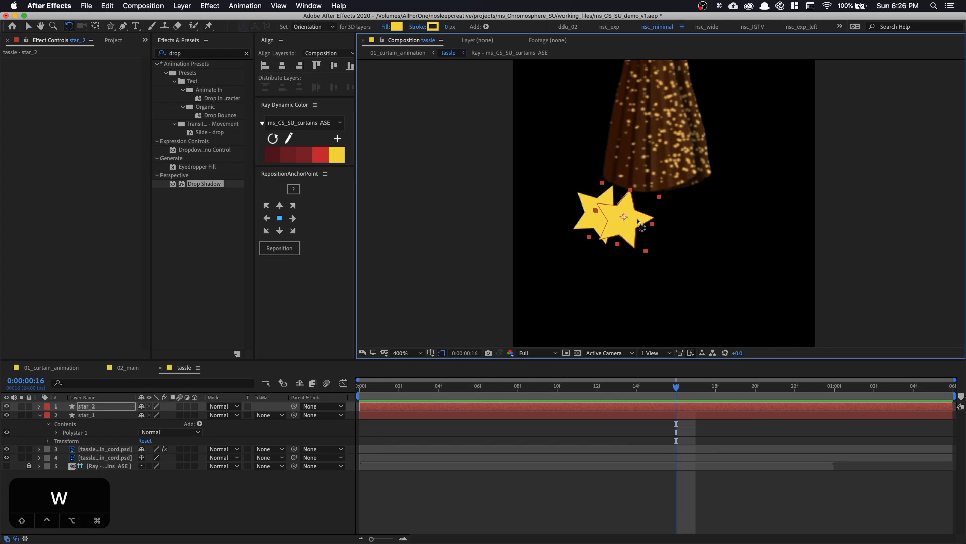
Apply Drop Shadow to star_2 with 68% opacity, direction 219°, distance 8 and softness 9, and hide the layer controls
{"action": "double_click", "coordinate": [204, 183]}
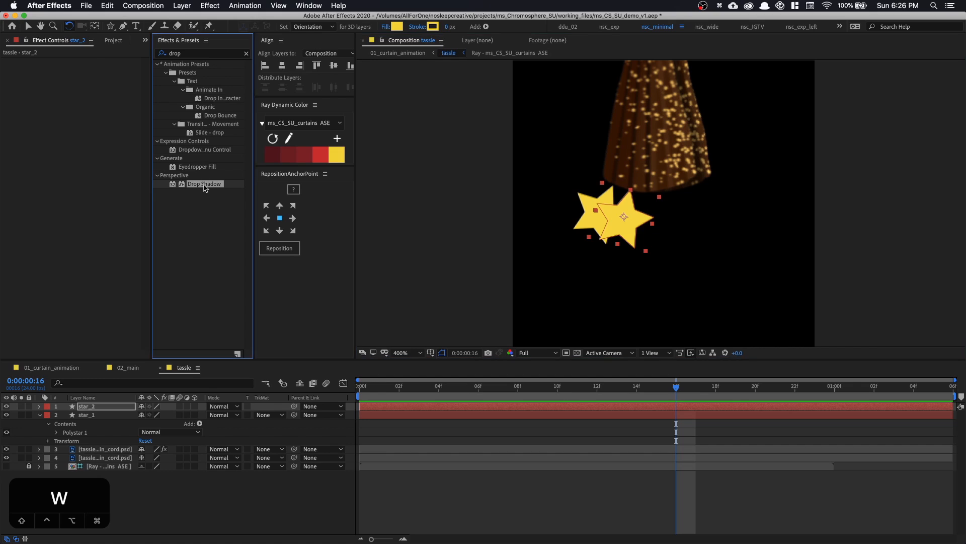
{"action": "mouse_move", "coordinate": [83, 115]}
{"action": "left_mouse_down"}
{"action": "mouse_move", "coordinate": [76, 109]}
{"action": "mouse_move", "coordinate": [100, 124]}
{"action": "left_mouse_up"}
{"action": "key", "text": "super+z"}
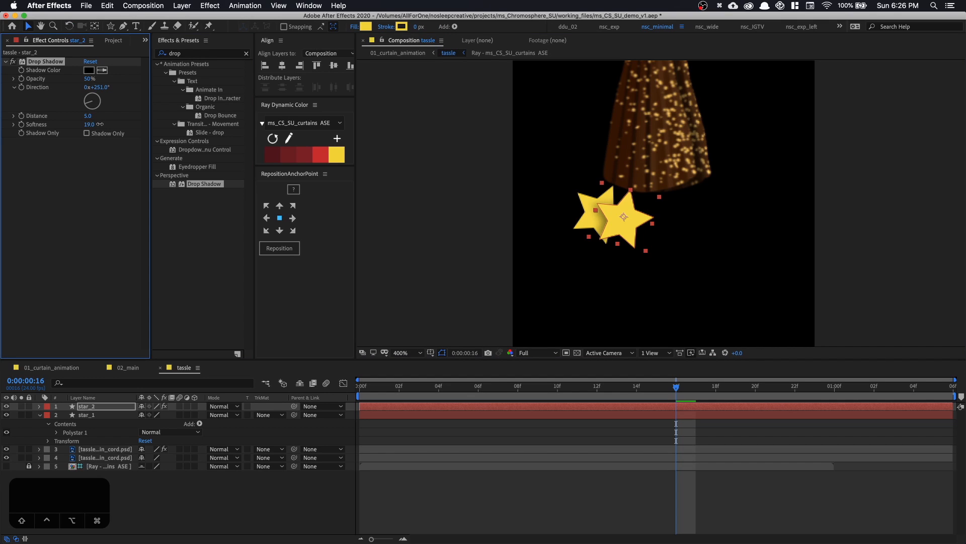
{"action": "left_click_drag", "start_coordinate": [89, 79], "coordinate": [95, 79]}
{"action": "left_click_drag", "start_coordinate": [87, 116], "coordinate": [89, 116]}
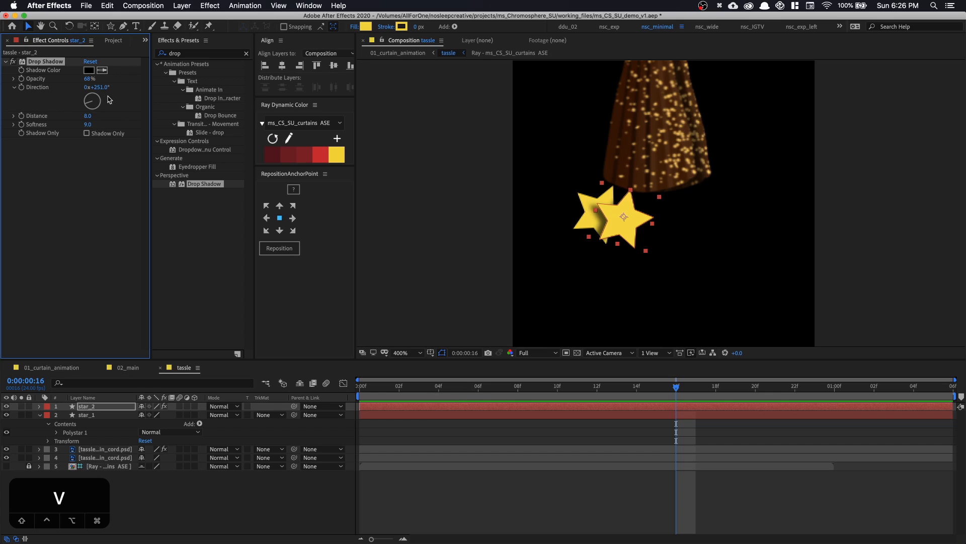
{"action": "left_click_drag", "start_coordinate": [90, 104], "coordinate": [87, 114]}
{"action": "key", "text": "shift+super+h"}
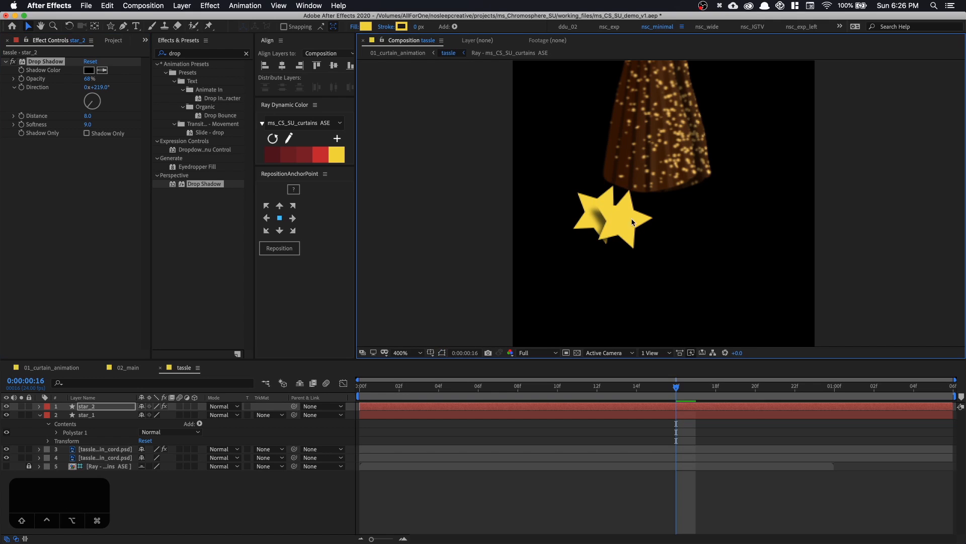
{"action": "key", "text": "super+d"}
{"action": "left_click_drag", "start_coordinate": [634, 222], "coordinate": [674, 228]}
{"action": "key", "text": "super+z"}
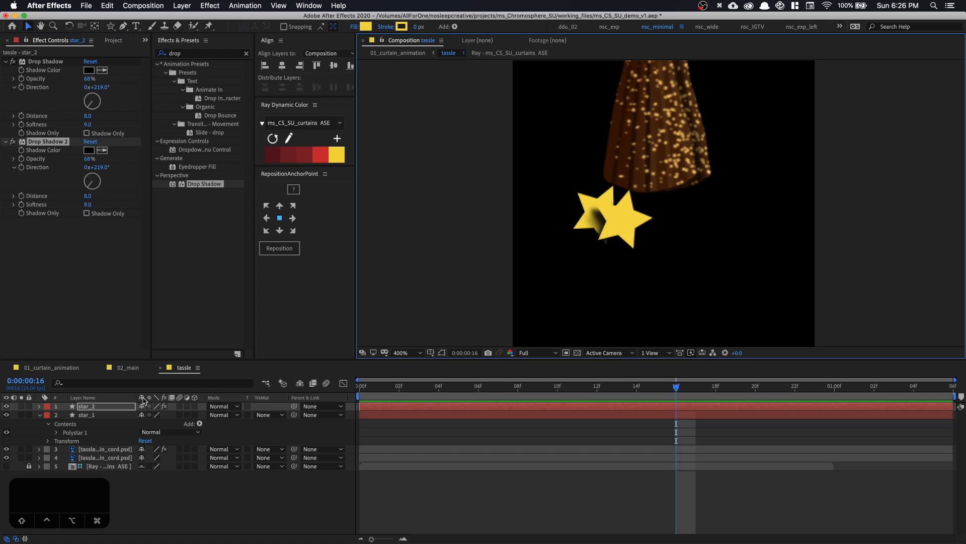
{"action": "key", "text": "Delete"}
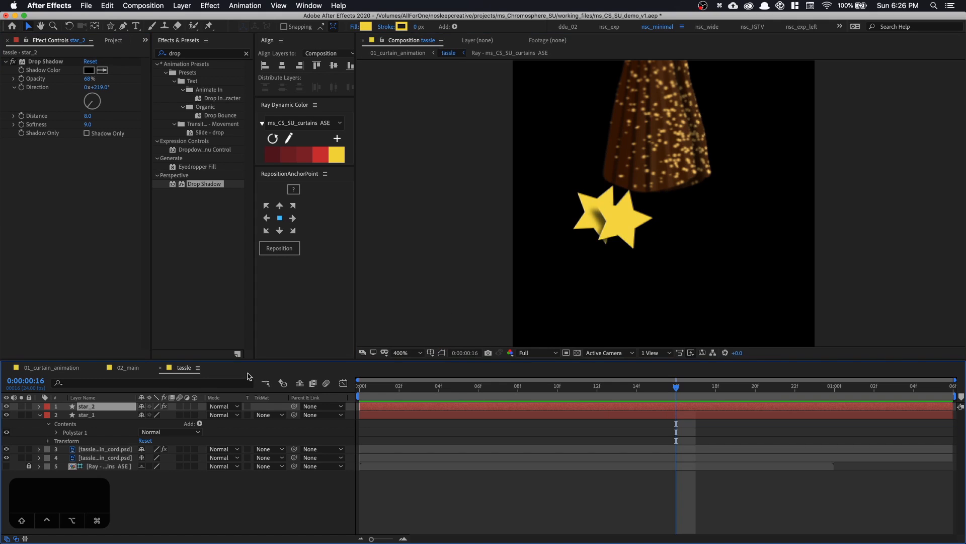
Duplicate star_2 into star_3 and star_4, spreading the copies rightward along the tassel's lower edge with varied rotations
{"action": "key", "text": "super+d"}
{"action": "left_click_drag", "start_coordinate": [619, 237], "coordinate": [709, 216]}
{"action": "key", "text": "w"}
{"action": "key", "text": "v"}
{"action": "key", "text": "super+d"}
{"action": "key", "text": "w"}
Duplicate star_4 as star_5, place it at the right end of the star row, and move its layer below star_1
{"action": "key", "text": "super+d"}
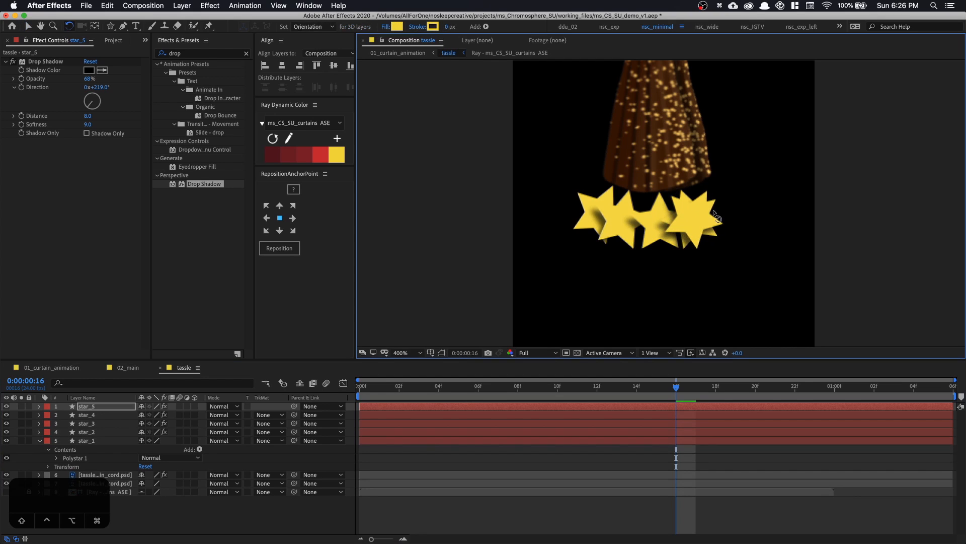
{"action": "key", "text": "v"}
{"action": "left_click_drag", "start_coordinate": [702, 214], "coordinate": [727, 203]}
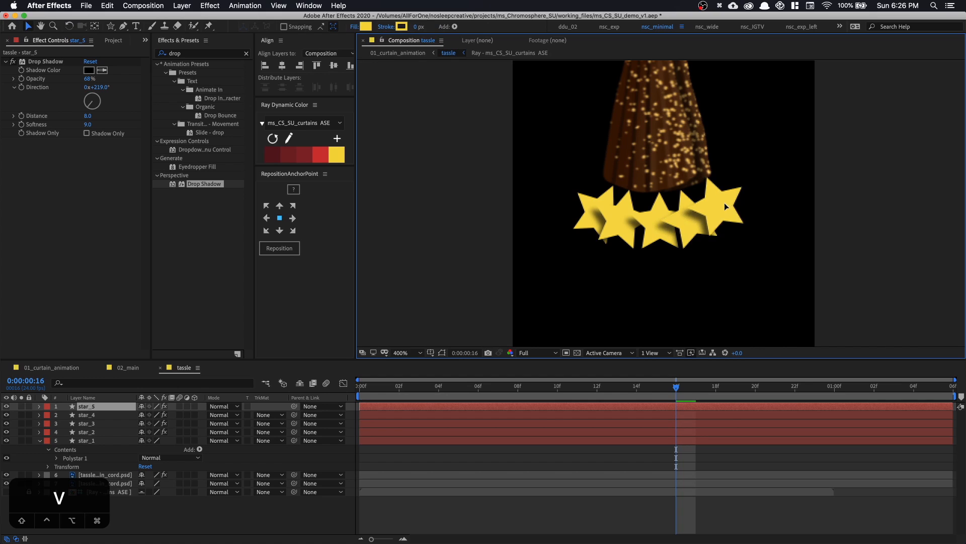
{"action": "left_click_drag", "start_coordinate": [100, 408], "coordinate": [98, 463]}
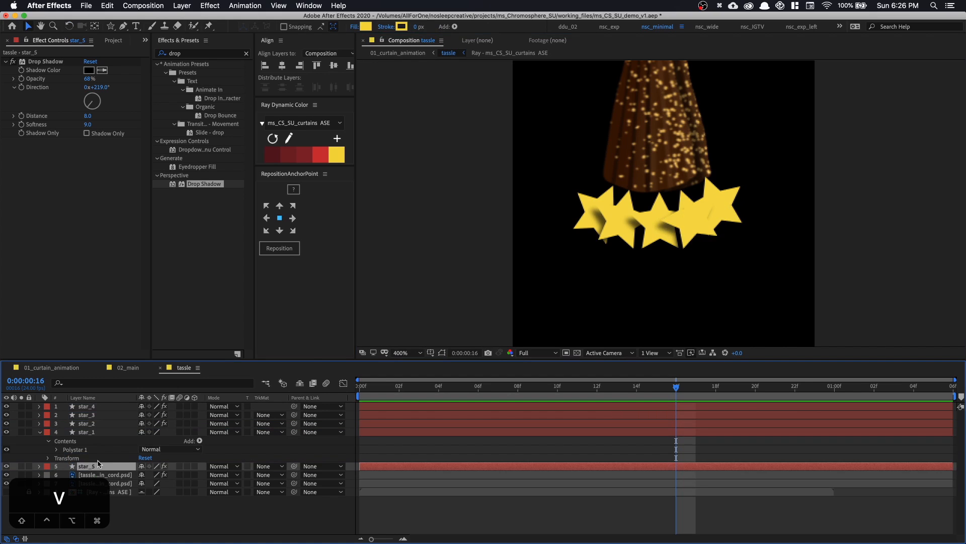
Collapse the properties of the star_1 layer and clear the layer selection
{"action": "left_click", "coordinate": [688, 224]}
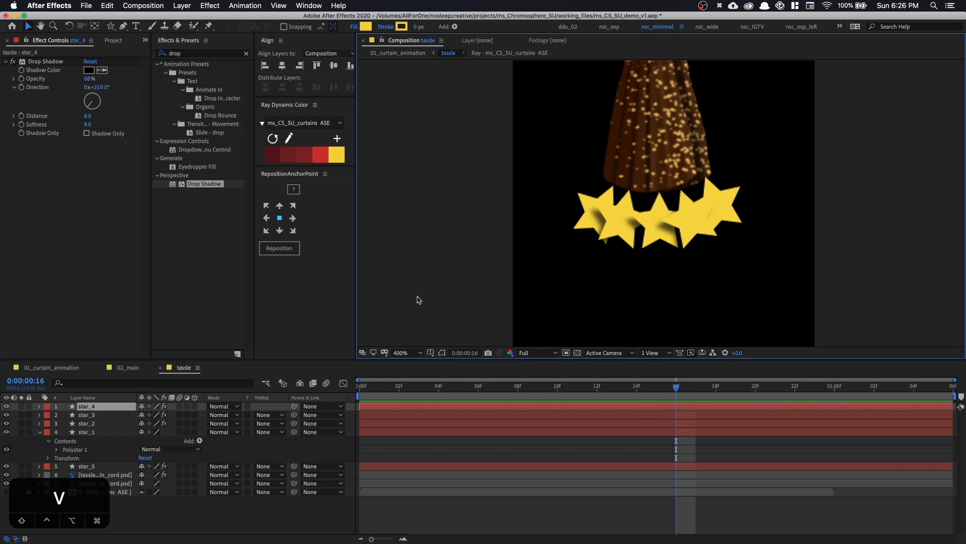
{"action": "left_click", "coordinate": [40, 432]}
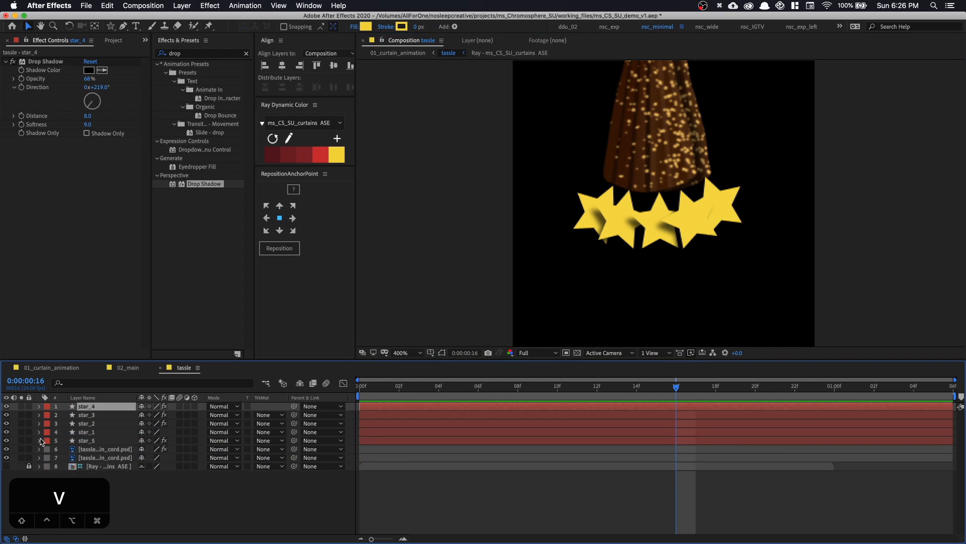
{"action": "left_click", "coordinate": [168, 486]}
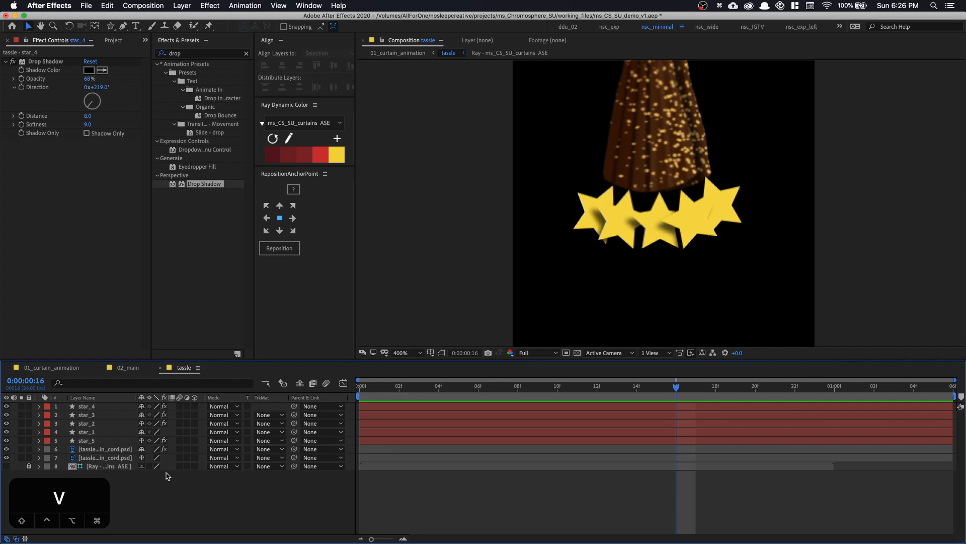
{"action": "key", "text": "shift+slash"}
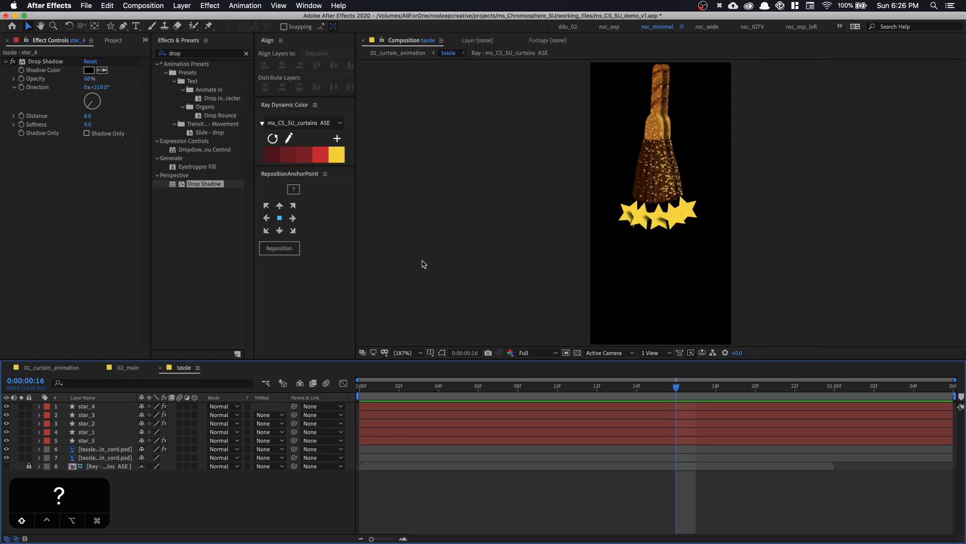
Create a black solid named p at the composition size of 300 × 600 px
{"action": "right_click", "coordinate": [149, 511]}
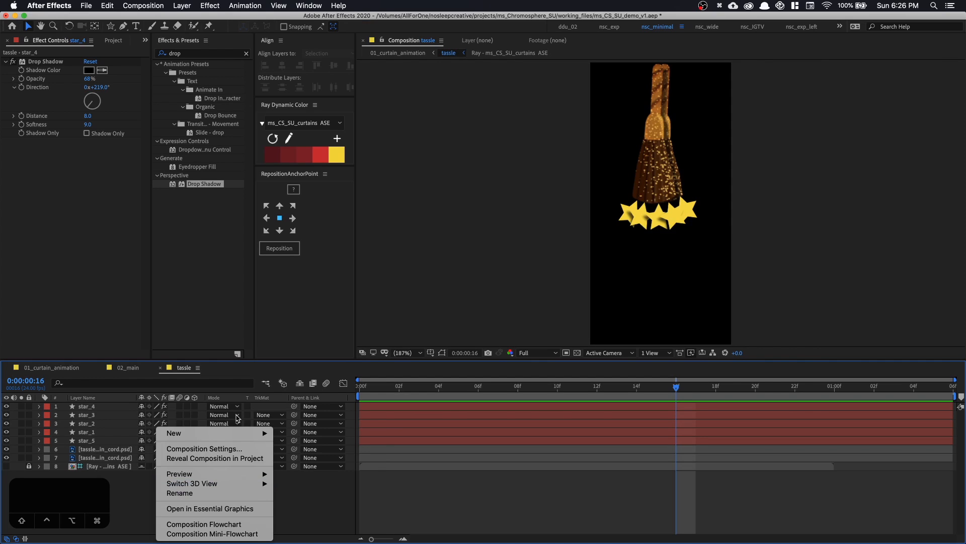
{"action": "mouse_move", "coordinate": [243, 433]}
{"action": "left_click", "coordinate": [341, 462]}
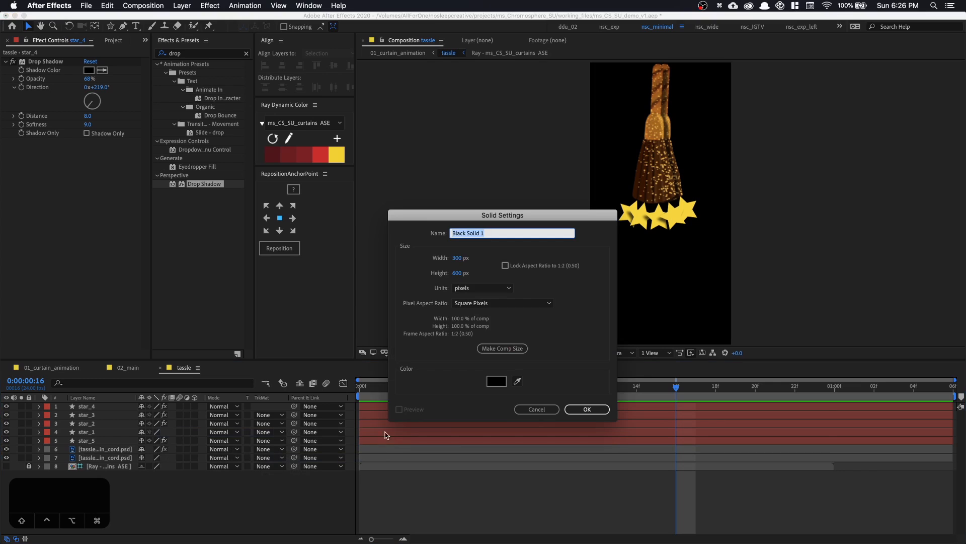
{"action": "type", "text": "p"}
{"action": "key", "text": "Return"}
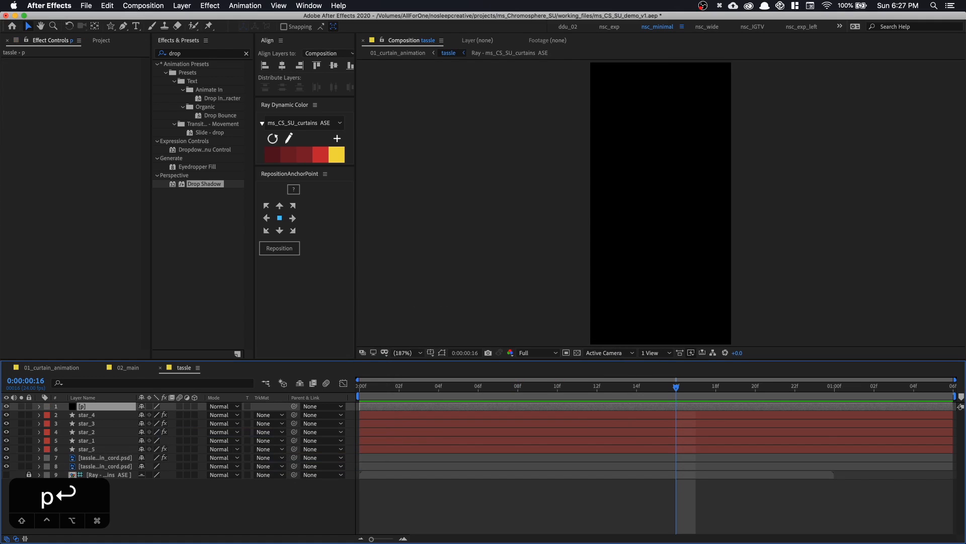
Apply CC Particle World to the p solid and set its Birth Rate to 0.1
{"action": "left_click", "coordinate": [206, 55]}
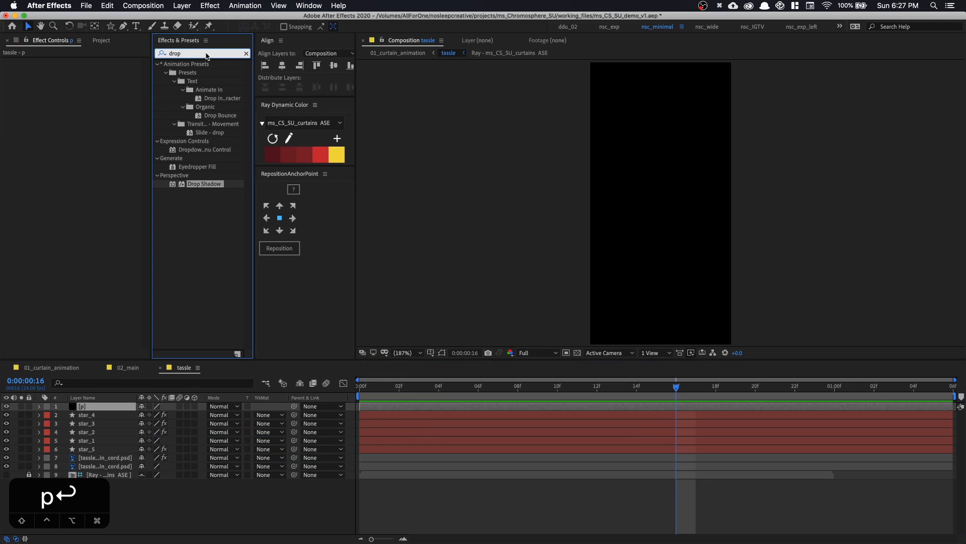
{"action": "double_click", "coordinate": [206, 54]}
{"action": "type", "text": "particl"}
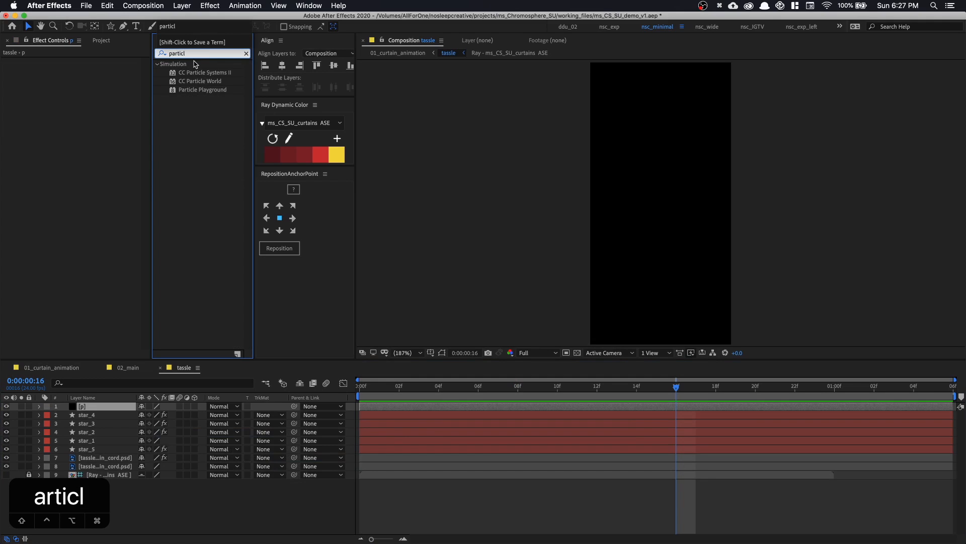
{"action": "double_click", "coordinate": [200, 81]}
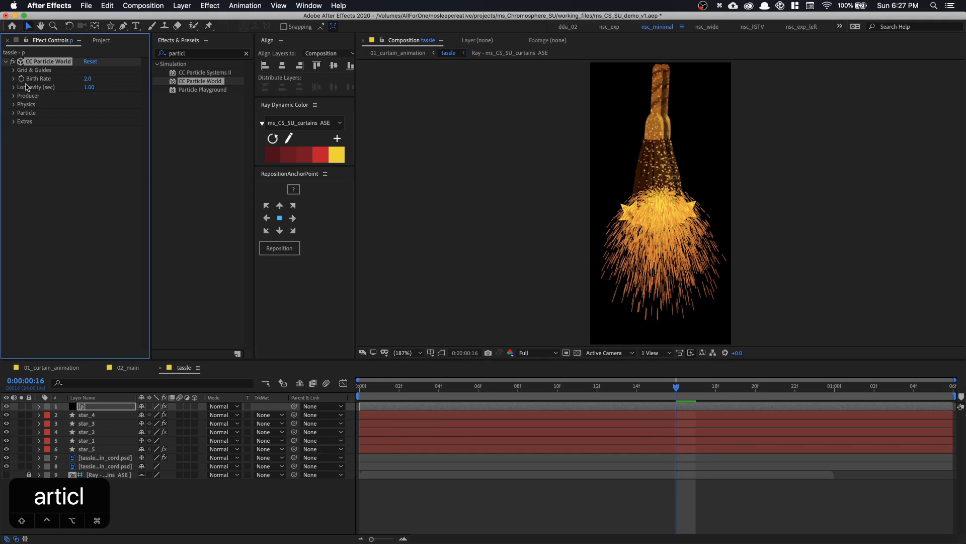
{"action": "left_click", "coordinate": [87, 79]}
{"action": "type", "text": ".1"}
{"action": "key", "text": "Return"}
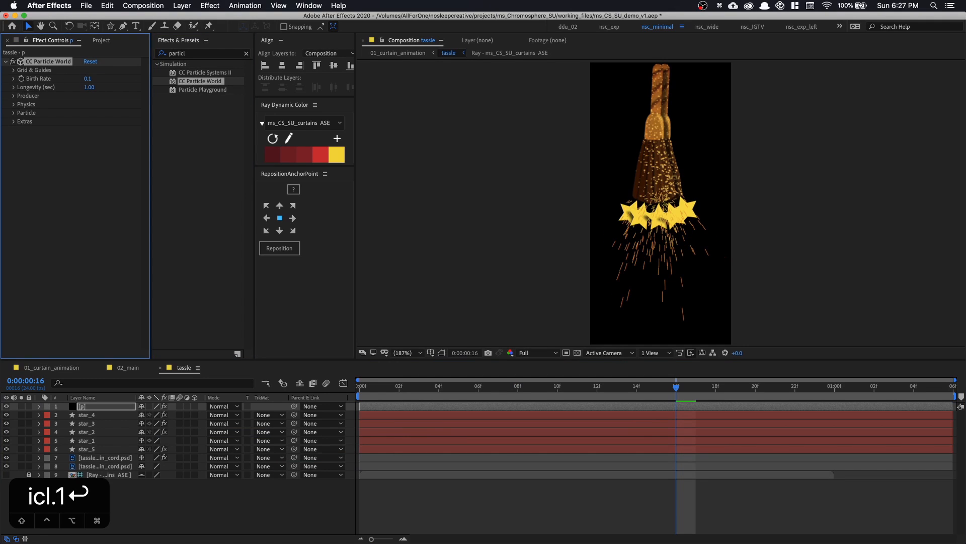
Set the Velocity and Gravity of the particle physics to 0
{"action": "left_click", "coordinate": [14, 105]}
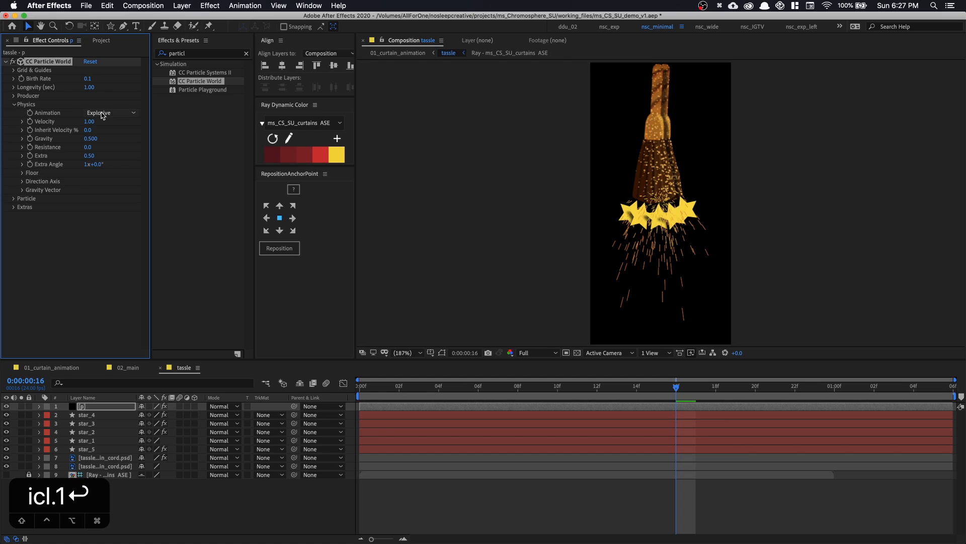
{"action": "left_click", "coordinate": [92, 122]}
{"action": "type", "text": "o"}
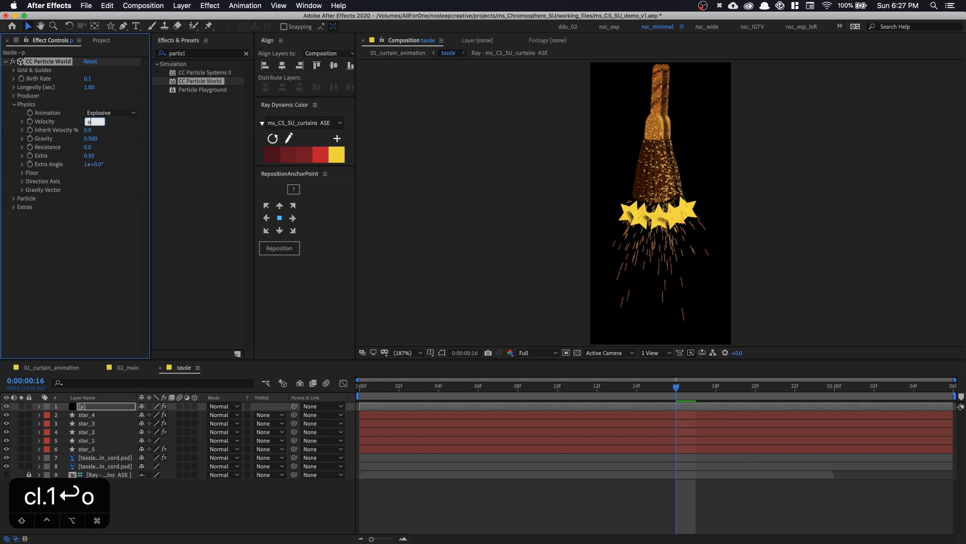
{"action": "key", "text": "BackSpace"}
{"action": "type", "text": "0"}
{"action": "key", "text": "Tab"}
{"action": "key", "text": "Tab"}
{"action": "type", "text": "0"}
{"action": "key", "text": "Return"}
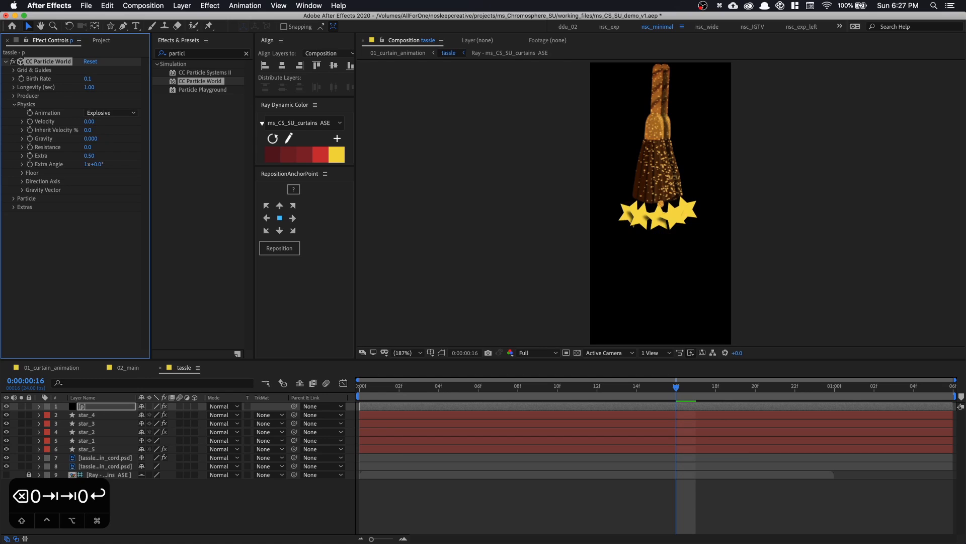
Widen the particle producer to Radius X 0.335 and Radius Y 0.485, and move the p layer slightly up over the tassel
{"action": "left_click", "coordinate": [14, 96]}
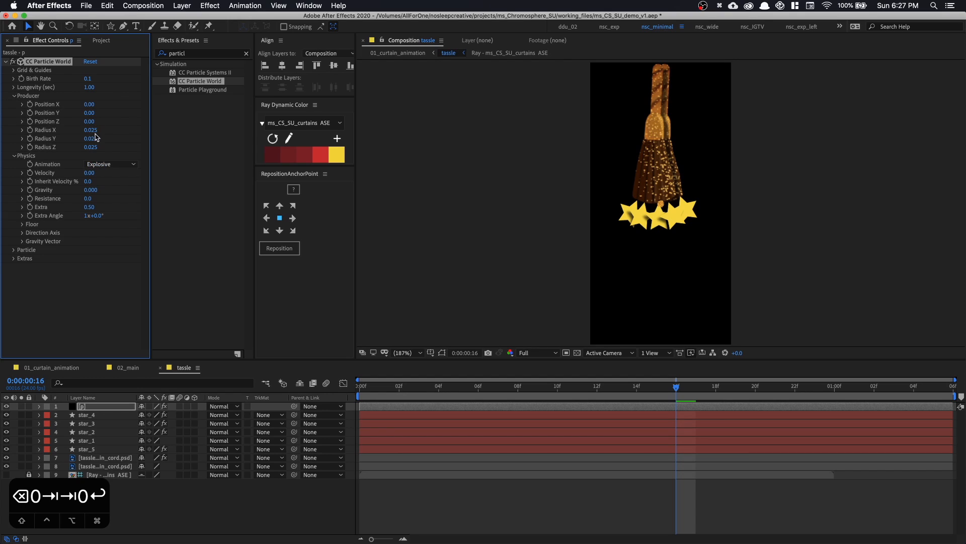
{"action": "left_click_drag", "start_coordinate": [92, 133], "coordinate": [105, 139]}
{"action": "key", "text": "v"}
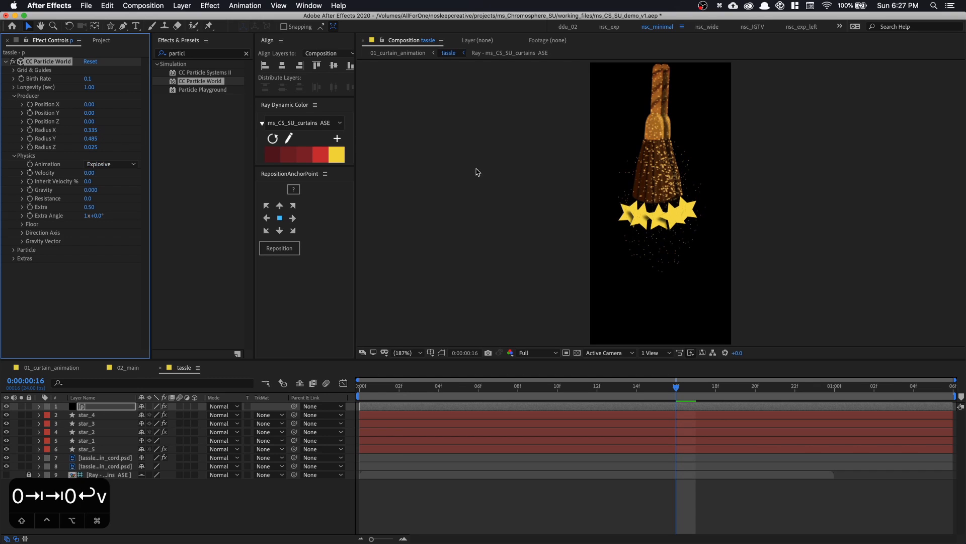
{"action": "left_click_drag", "start_coordinate": [658, 252], "coordinate": [658, 237]}
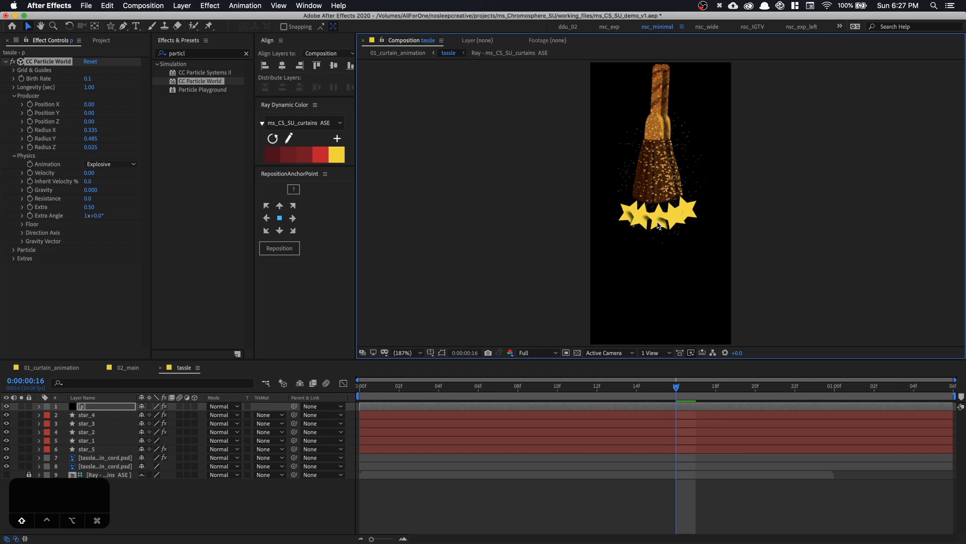
Change the particle type to Faded Sphere and set the Birth Size to 0.600
{"action": "left_click", "coordinate": [14, 250]}
{"action": "scroll", "coordinate": [67, 259], "scroll_direction": "down", "scroll_amount": 3}
{"action": "left_click", "coordinate": [115, 226]}
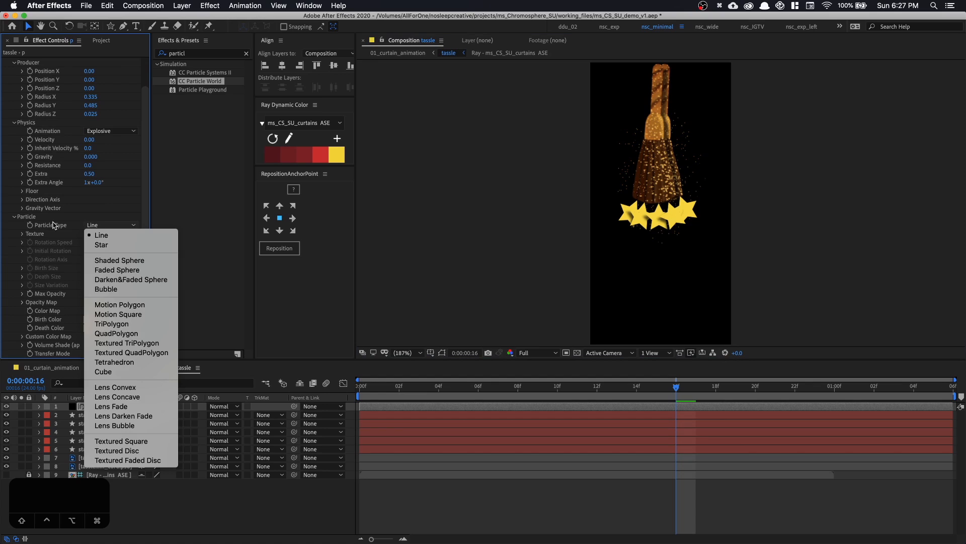
{"action": "left_click", "coordinate": [123, 273]}
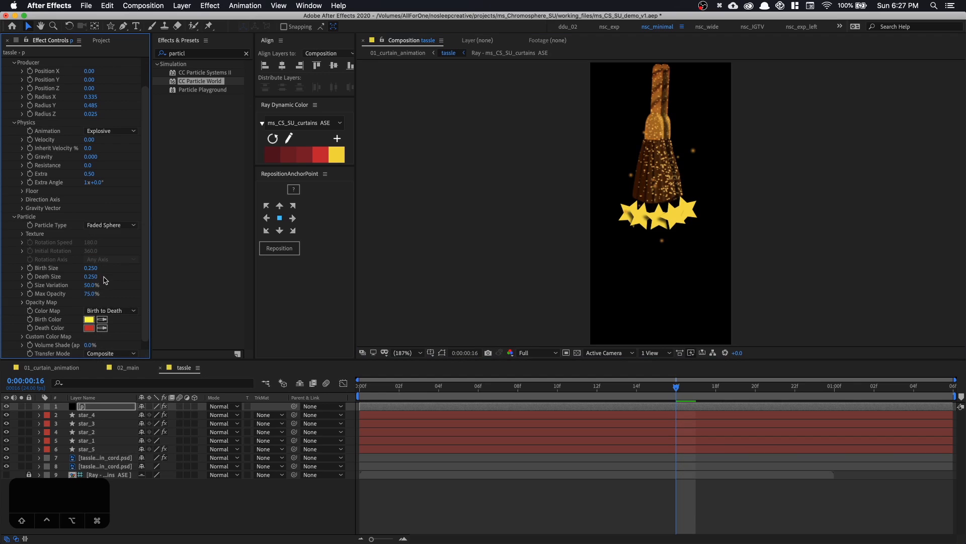
{"action": "left_click_drag", "start_coordinate": [96, 268], "coordinate": [102, 269]}
Set the particles' Death Color to white (FFFFFF), raise Size Variation and Max Opacity to 100%, and preview the animation
{"action": "left_click", "coordinate": [89, 328]}
{"action": "left_click", "coordinate": [276, 178]}
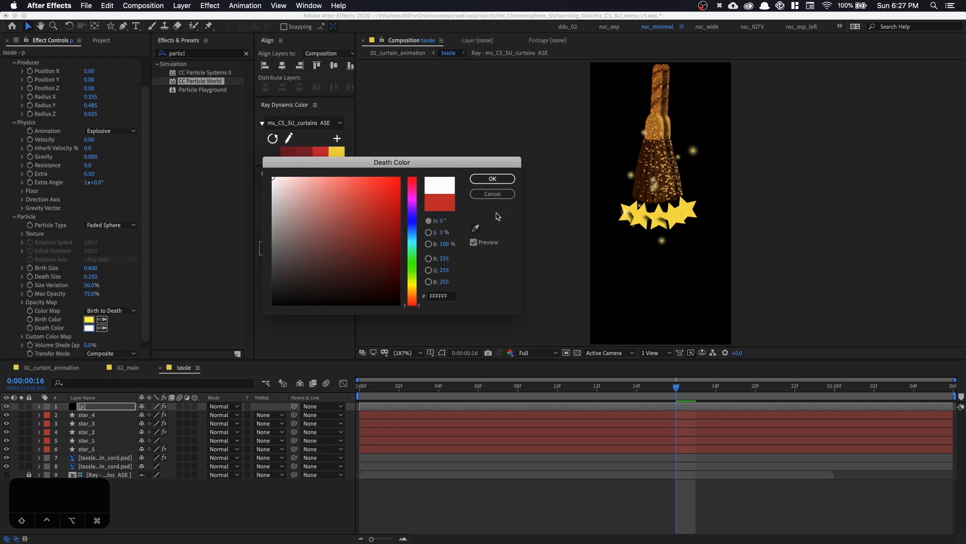
{"action": "left_click", "coordinate": [495, 180]}
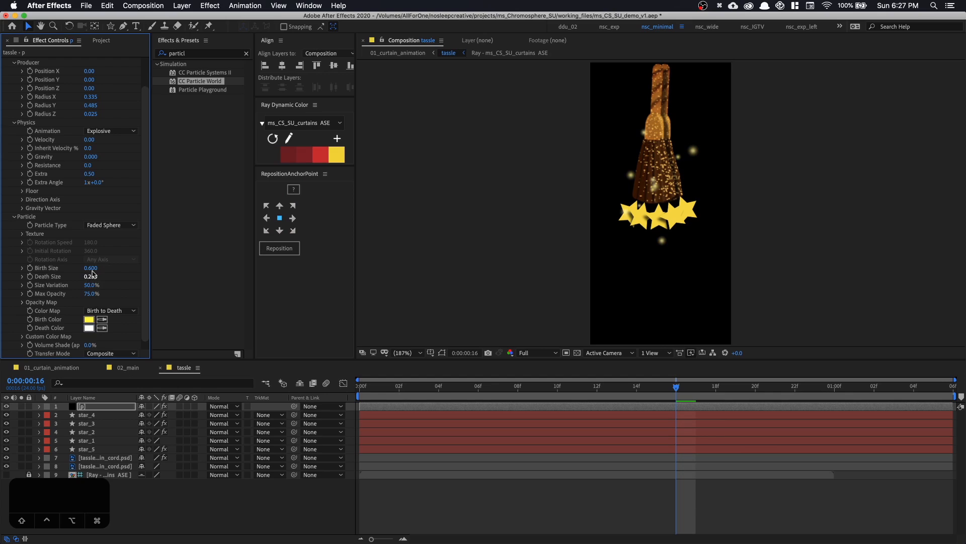
{"action": "left_click_drag", "start_coordinate": [90, 294], "coordinate": [205, 289]}
{"action": "key", "text": "space"}
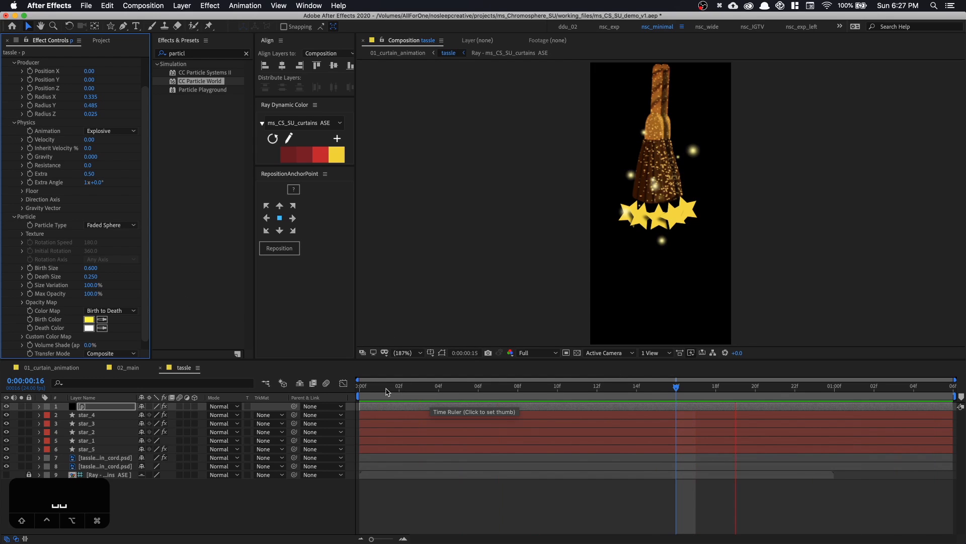
Shift the p layer earlier in time so it starts before frame 0, extend its end to the composition's end, and preview
{"action": "key", "text": "space"}
{"action": "left_click", "coordinate": [362, 392]}
{"action": "left_click_drag", "start_coordinate": [369, 394], "coordinate": [366, 414]}
{"action": "left_click", "coordinate": [369, 397]}
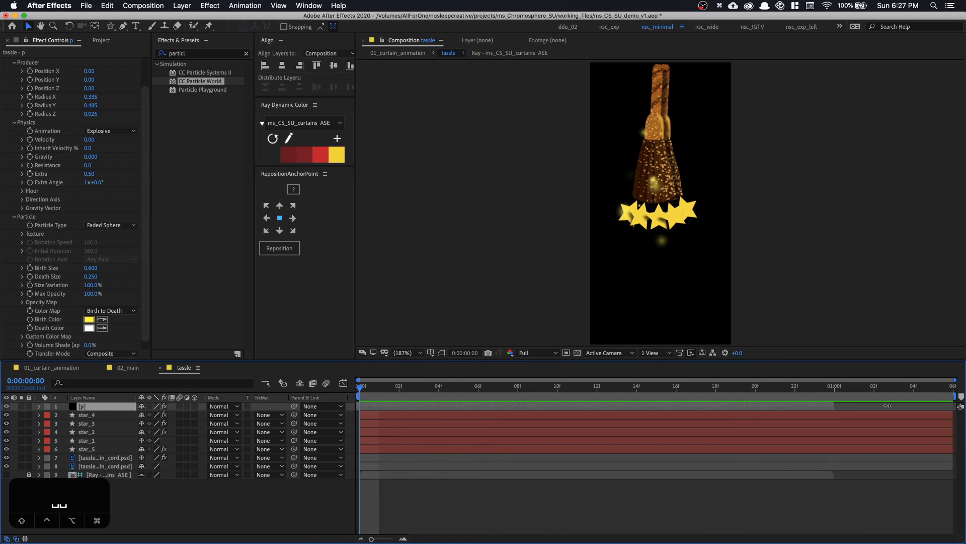
{"action": "left_click_drag", "start_coordinate": [887, 406], "coordinate": [962, 416]}
{"action": "key", "text": "space"}
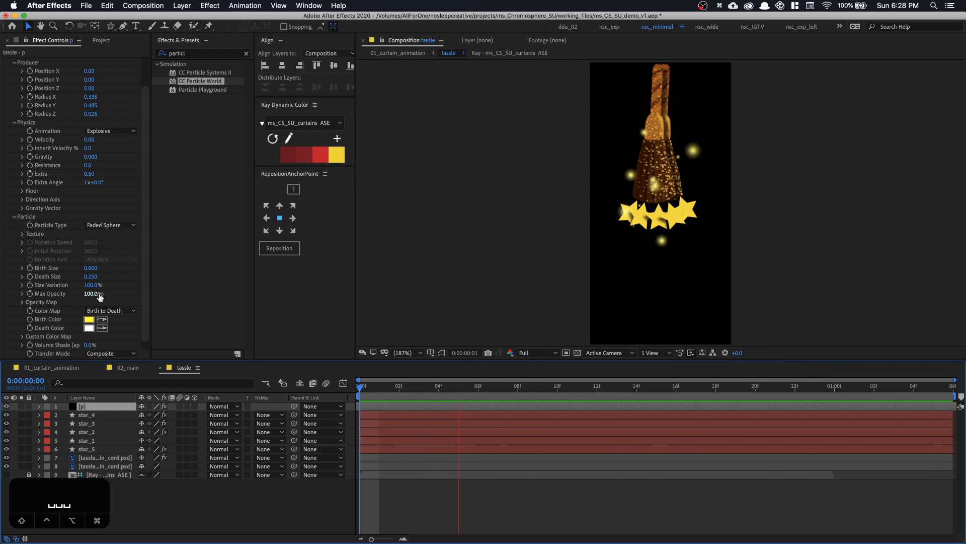
Reveal the p layer's Opacity and set its blending mode to Dissolve
{"action": "scroll", "coordinate": [141, 315], "scroll_direction": "down", "scroll_amount": 1}
{"action": "key", "text": "t"}
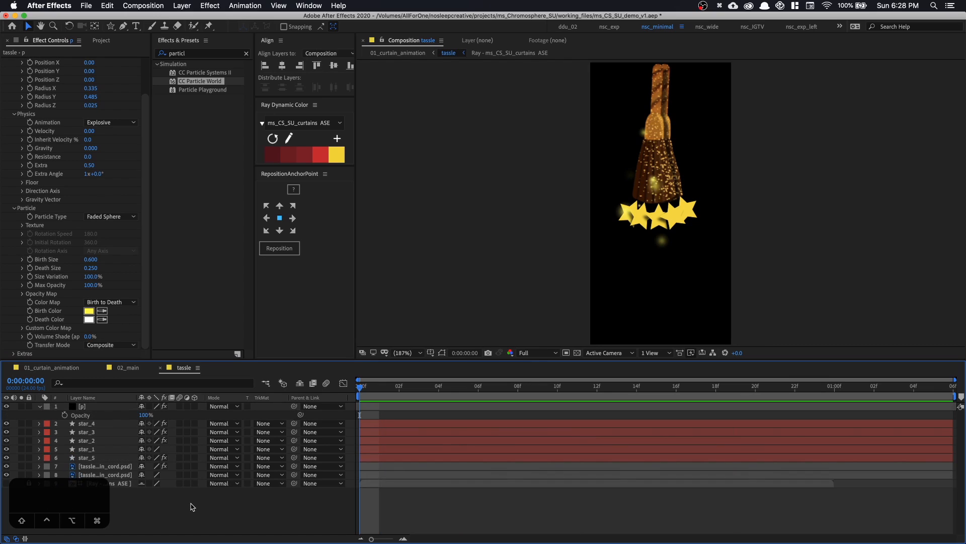
{"action": "left_click", "coordinate": [225, 406]}
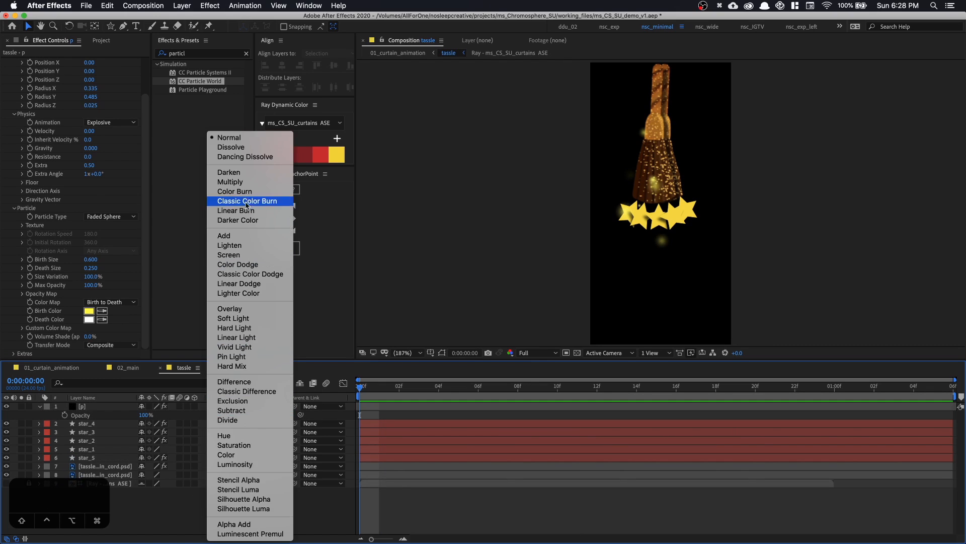
{"action": "left_click", "coordinate": [254, 148]}
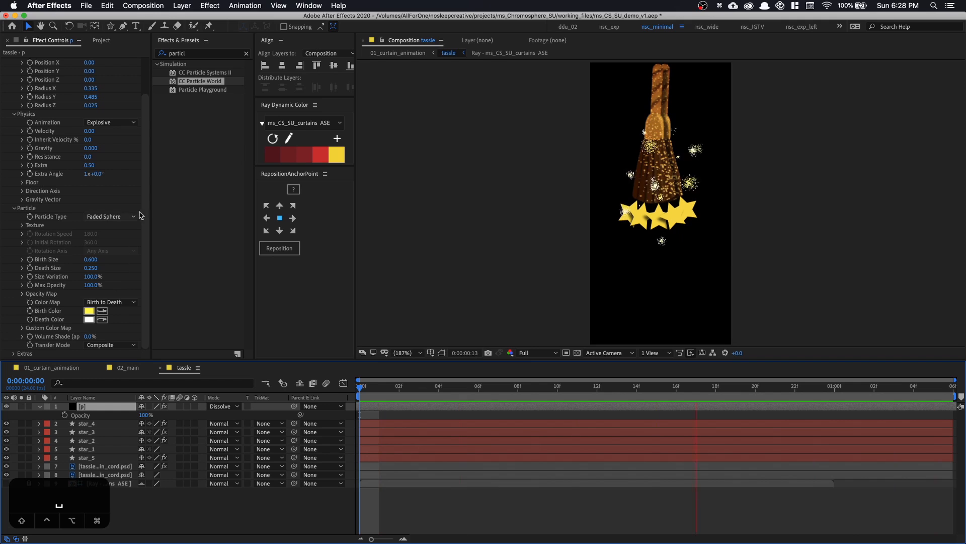
Try a particle Birth Rate of 1.0, and undo the change
{"action": "scroll", "coordinate": [138, 211], "scroll_direction": "up", "scroll_amount": 5}
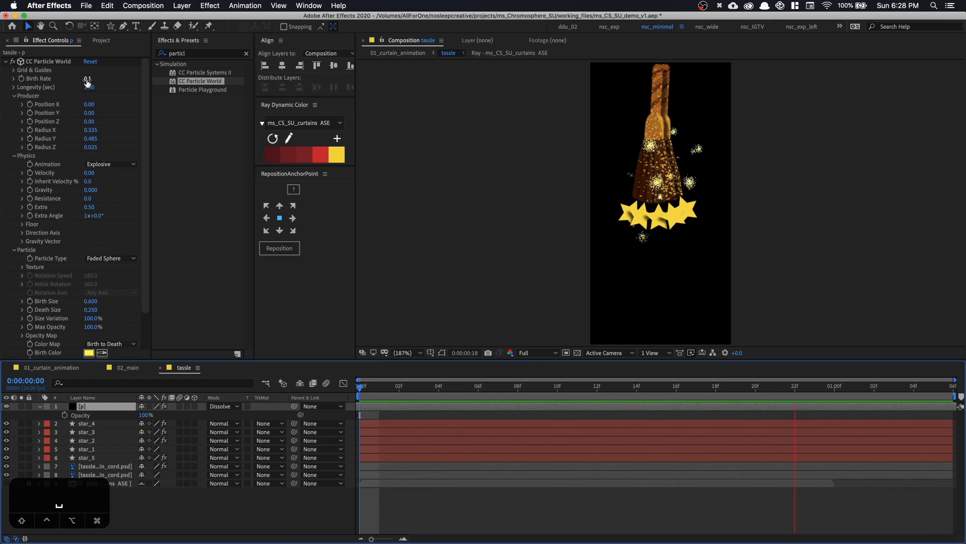
{"action": "left_click", "coordinate": [87, 82]}
{"action": "left_click", "coordinate": [89, 79]}
{"action": "type", "text": "1"}
{"action": "left_click", "coordinate": [127, 81]}
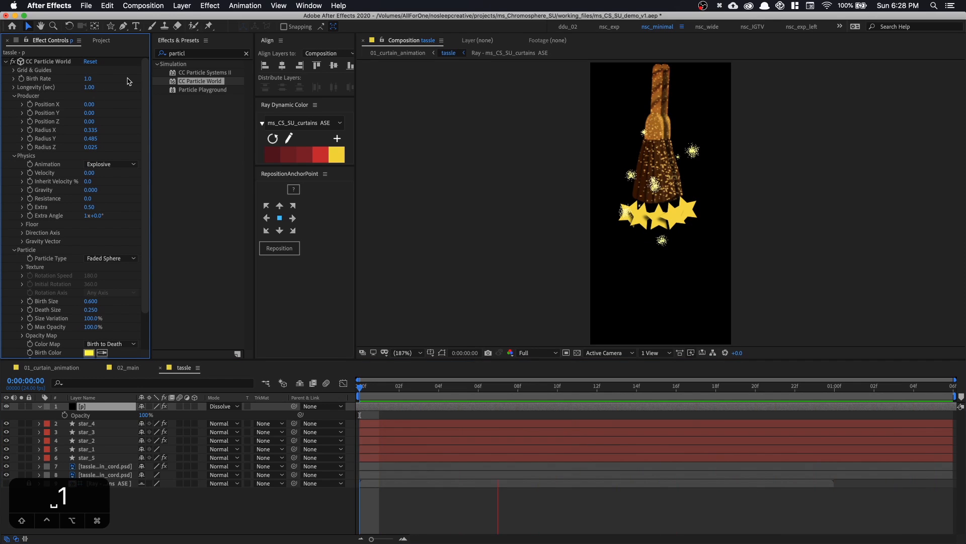
{"action": "key", "text": "super+z"}
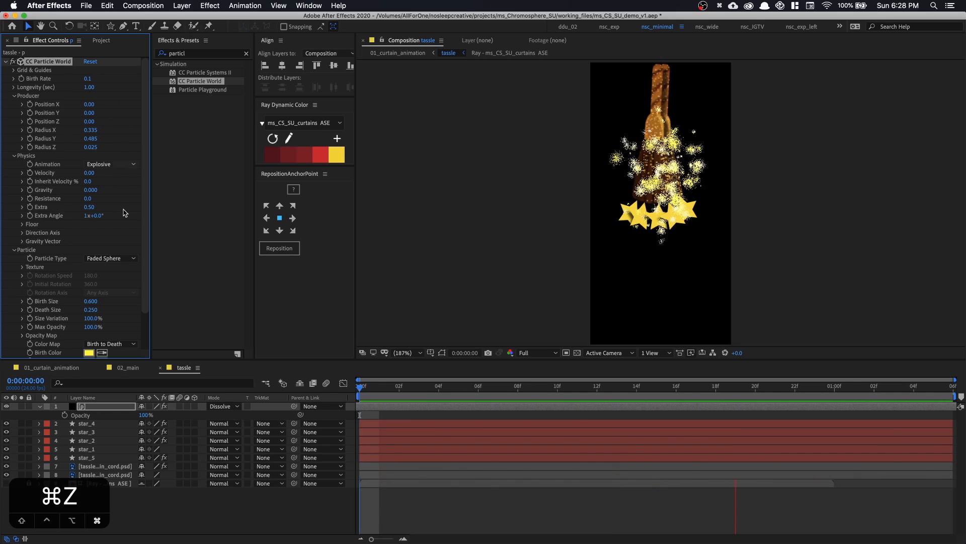
Switch the particles' Color Map to Custom and expand the Custom Color Map settings
{"action": "scroll", "coordinate": [114, 312], "scroll_direction": "down", "scroll_amount": 3}
{"action": "left_click", "coordinate": [117, 304]}
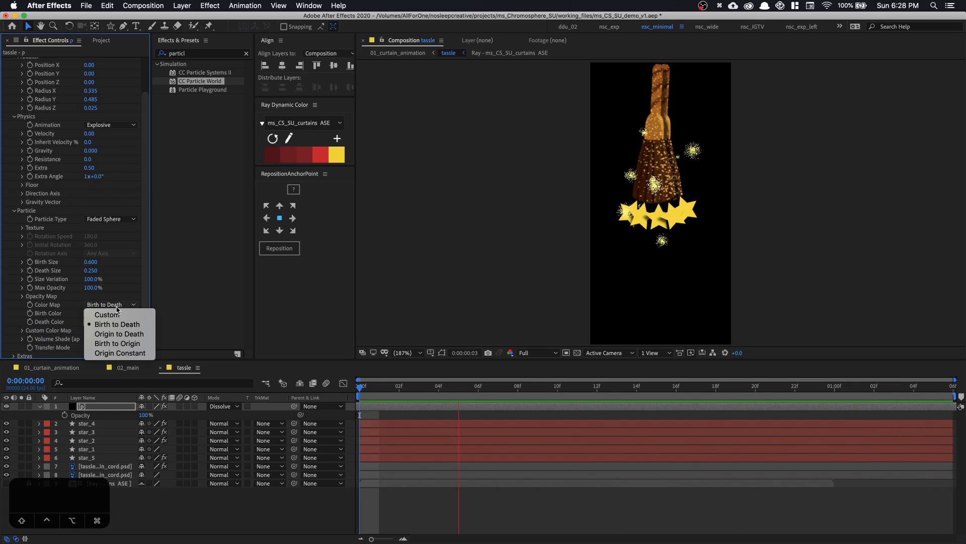
{"action": "left_click", "coordinate": [103, 315]}
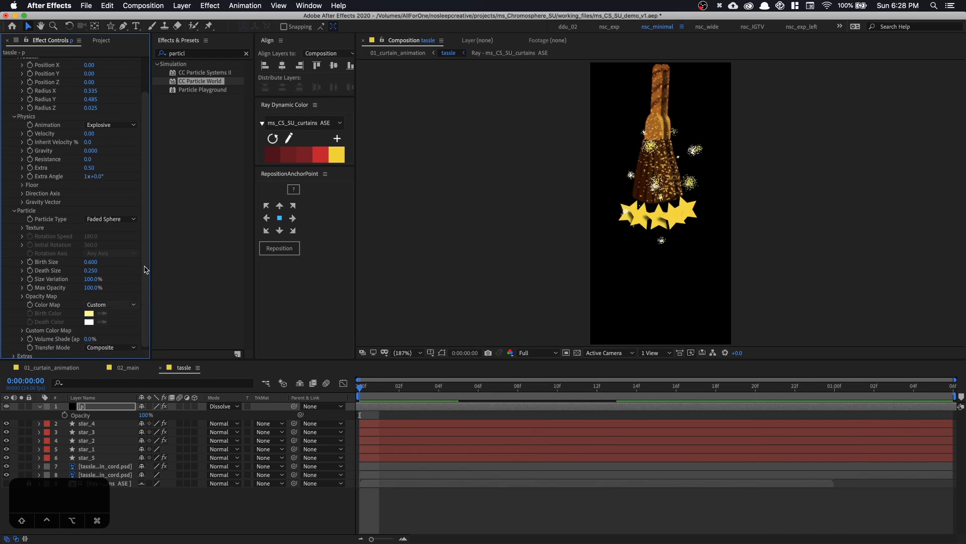
{"action": "scroll", "coordinate": [103, 317], "scroll_direction": "down", "scroll_amount": 1}
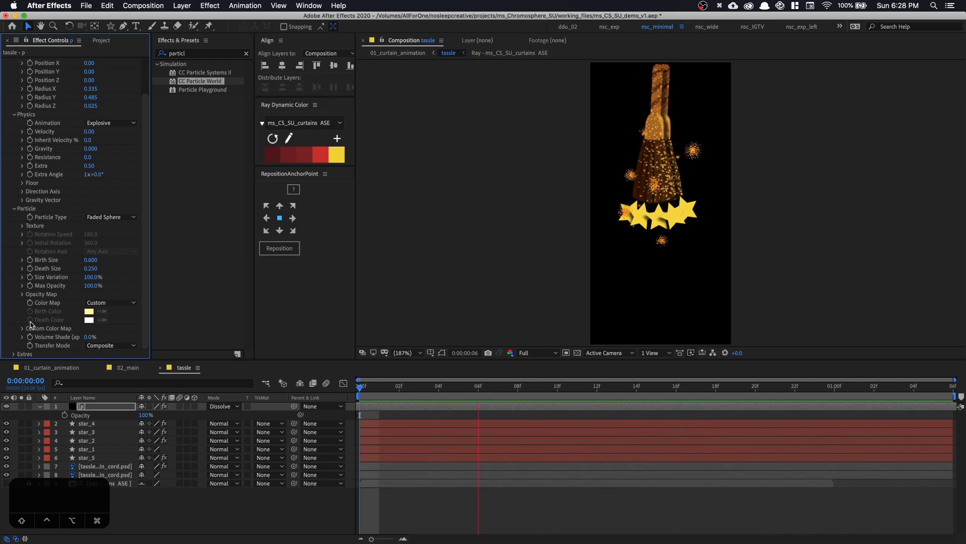
{"action": "left_click", "coordinate": [21, 329]}
{"action": "scroll", "coordinate": [91, 302], "scroll_direction": "down", "scroll_amount": 4}
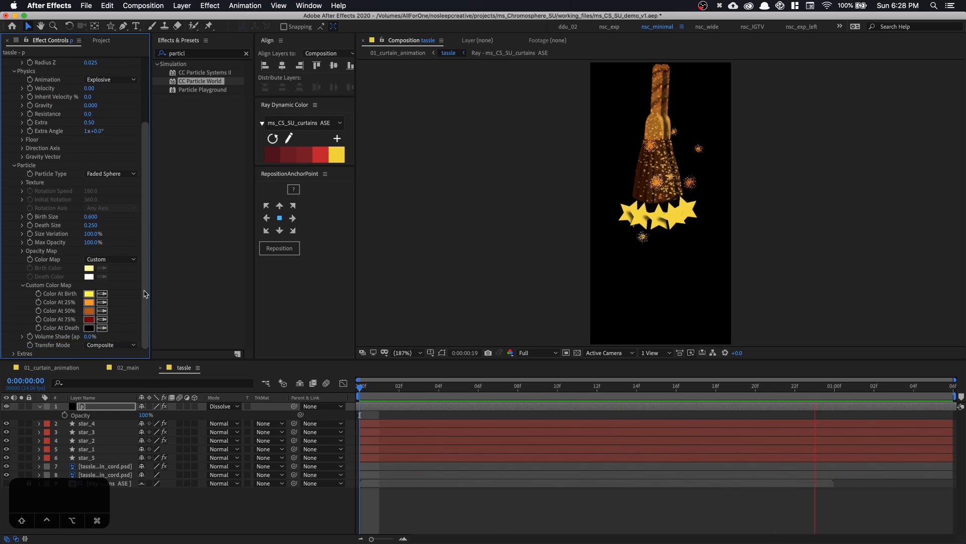
Set the particles' Color Map to Birth to Death and return to the 01_curtain_animation composition
{"action": "left_click", "coordinate": [111, 259]}
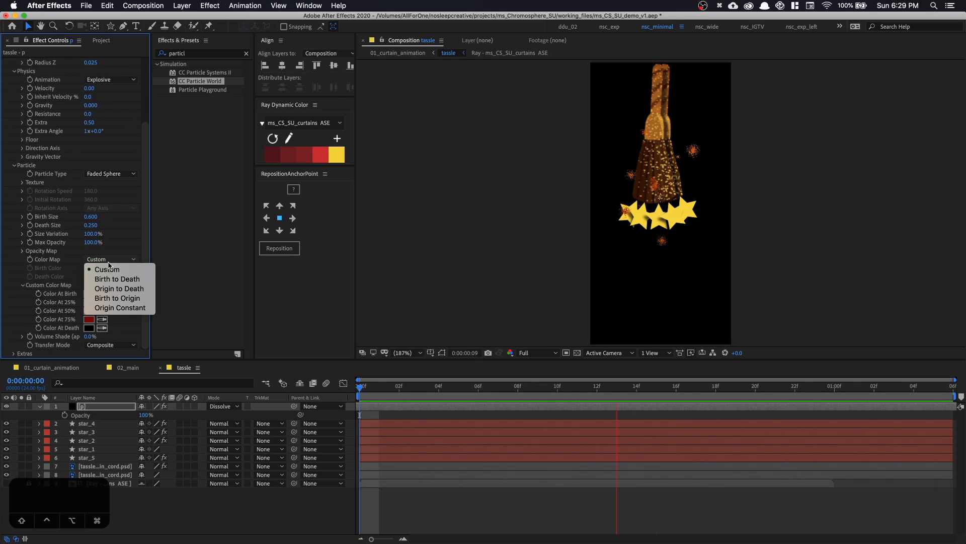
{"action": "left_click", "coordinate": [112, 279]}
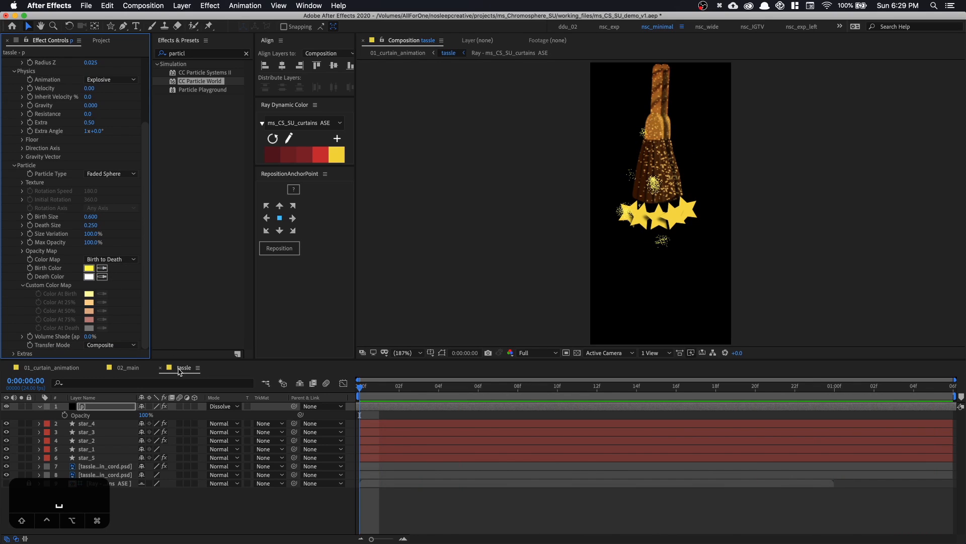
{"action": "left_click", "coordinate": [179, 370]}
{"action": "key", "text": "space"}
{"action": "left_click", "coordinate": [52, 367]}
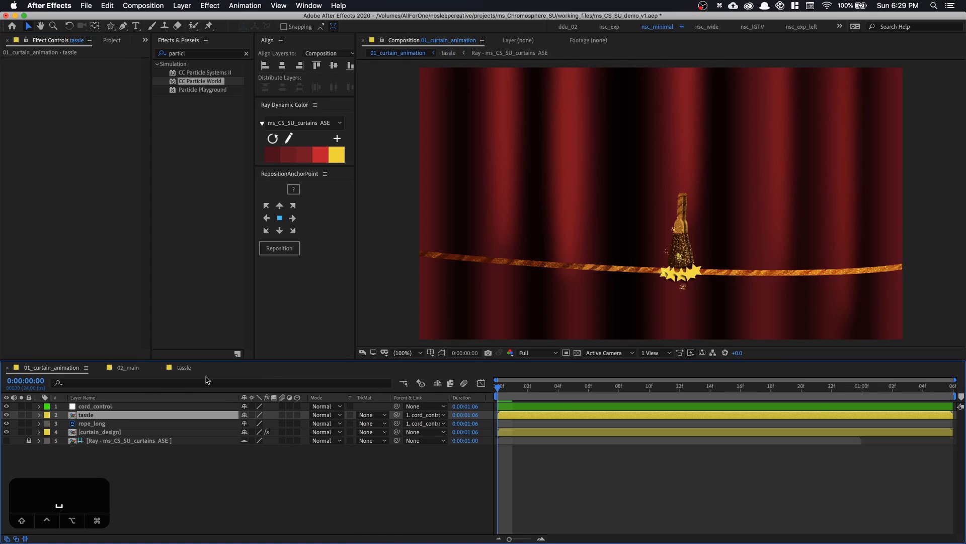
Move the tassle layer to the rope's right end and place its anchor point at the top of the tassel's cord
{"action": "left_click_drag", "start_coordinate": [632, 287], "coordinate": [567, 256]}
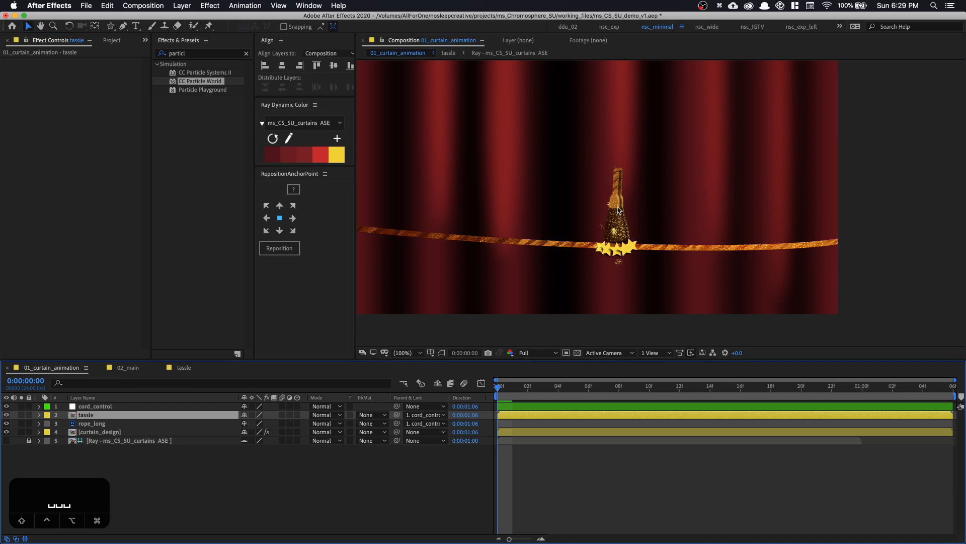
{"action": "left_click_drag", "start_coordinate": [618, 210], "coordinate": [669, 238]}
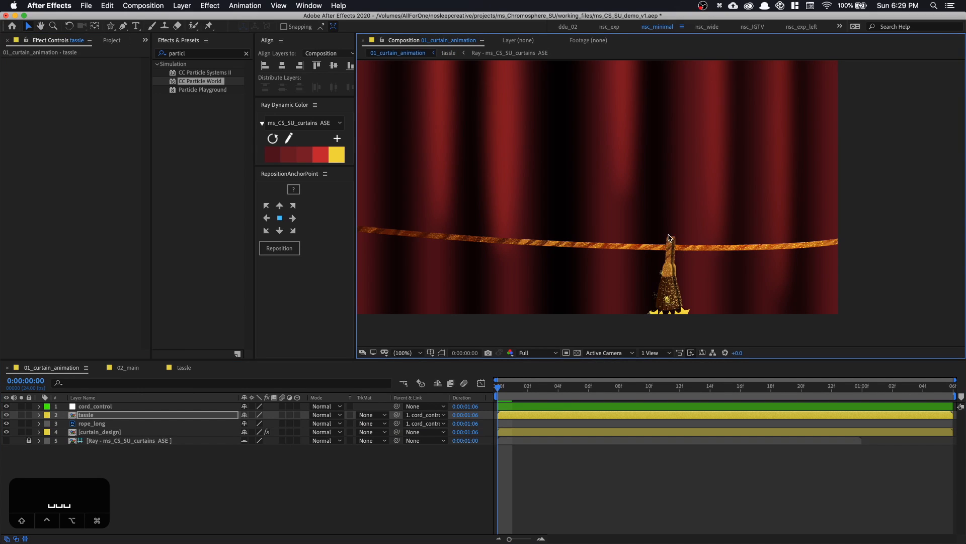
{"action": "key", "text": "shift+super+h"}
{"action": "left_click_drag", "start_coordinate": [672, 289], "coordinate": [770, 261]}
{"action": "key", "text": "y"}
{"action": "key", "text": "v"}
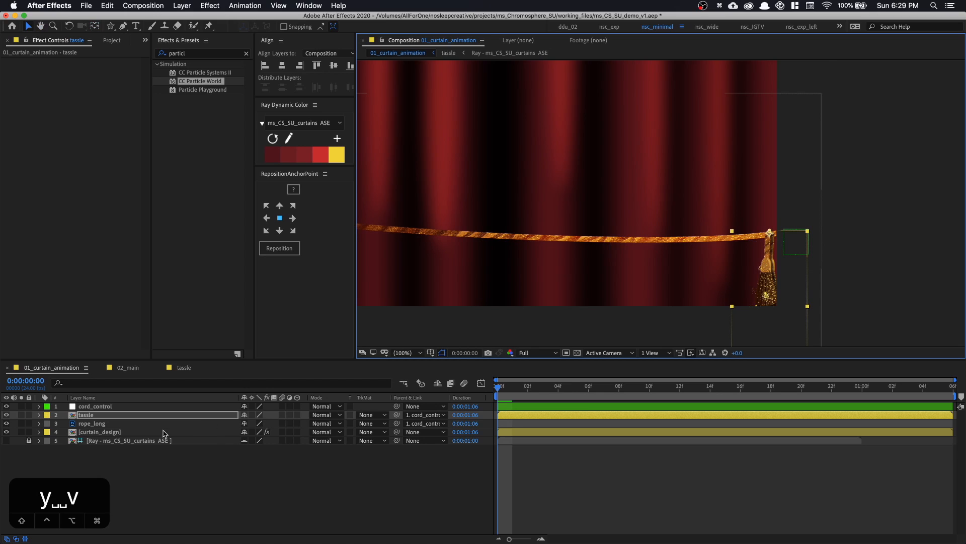
Keyframe the tassle layer's Rotation from 0° at frame 0 to -54° at 0:00:00:21
{"action": "key", "text": "r"}
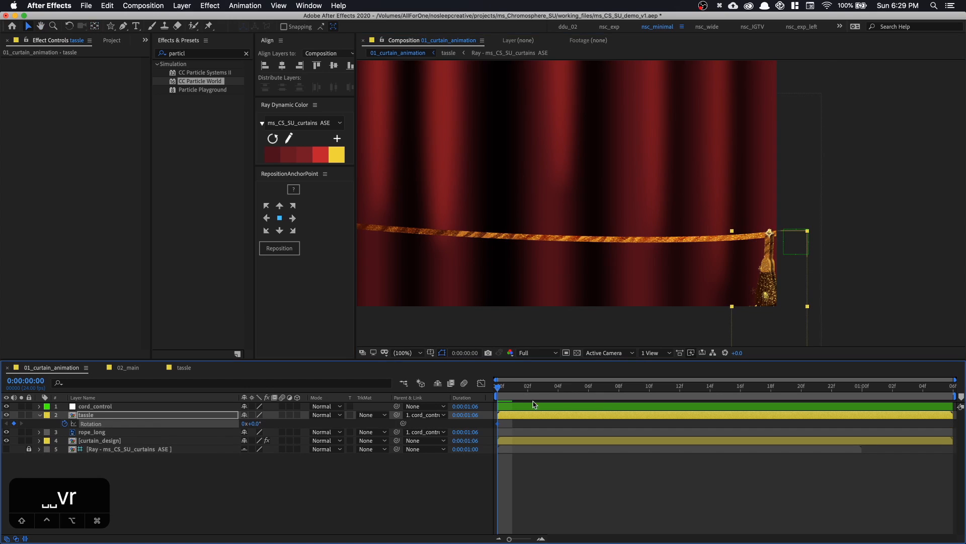
{"action": "left_click_drag", "start_coordinate": [510, 390], "coordinate": [573, 392]}
{"action": "left_click_drag", "start_coordinate": [611, 397], "coordinate": [816, 397]}
{"action": "left_click_drag", "start_coordinate": [528, 272], "coordinate": [610, 275]}
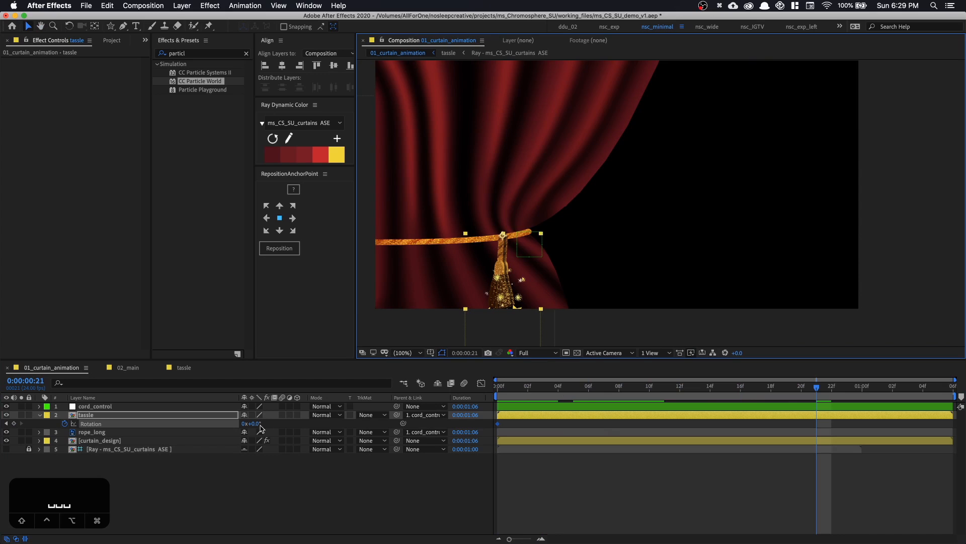
{"action": "left_click_drag", "start_coordinate": [258, 427], "coordinate": [230, 426]}
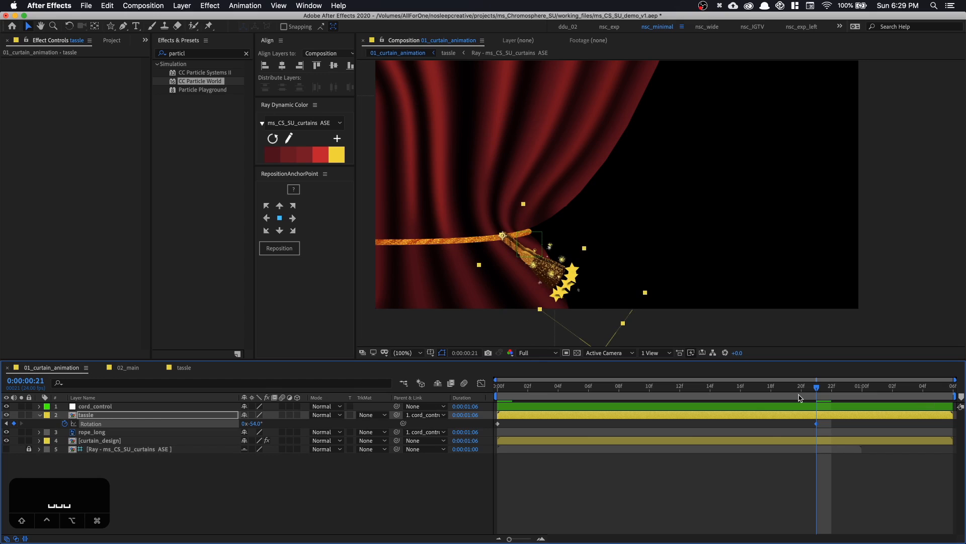
Add a tassle Rotation keyframe of -36° at 0:00:01:03 and preview the swing from the start
{"action": "left_click_drag", "start_coordinate": [822, 394], "coordinate": [906, 398]}
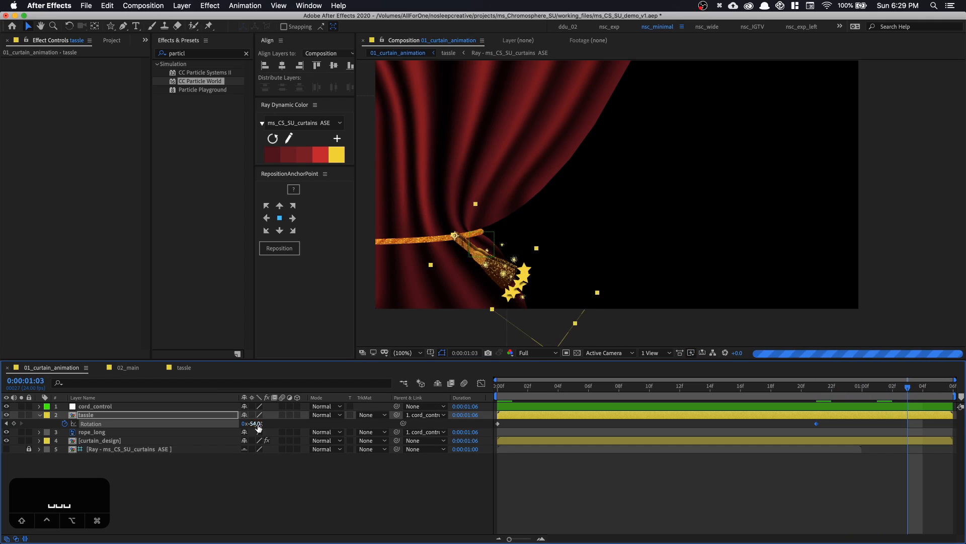
{"action": "left_click_drag", "start_coordinate": [252, 423], "coordinate": [260, 427]}
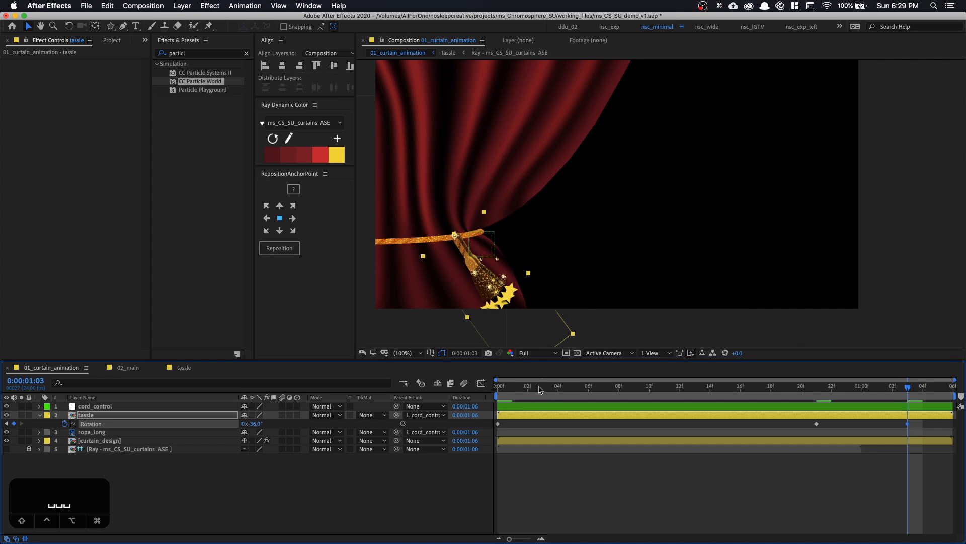
{"action": "key", "text": "Home"}
{"action": "key", "text": "space"}
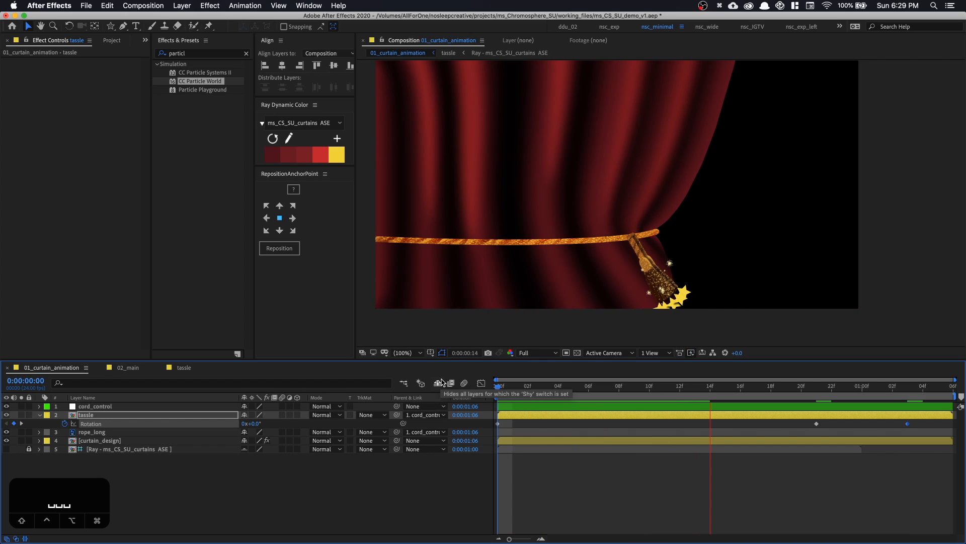
Lower the composition preview resolution to Half and collapse the tassle layer's properties
{"action": "left_click", "coordinate": [527, 353]}
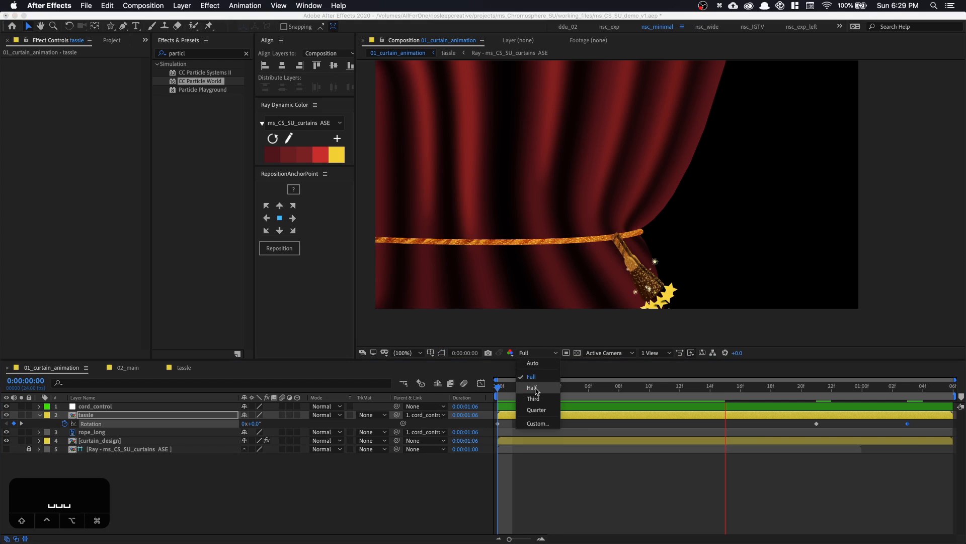
{"action": "left_click", "coordinate": [531, 390]}
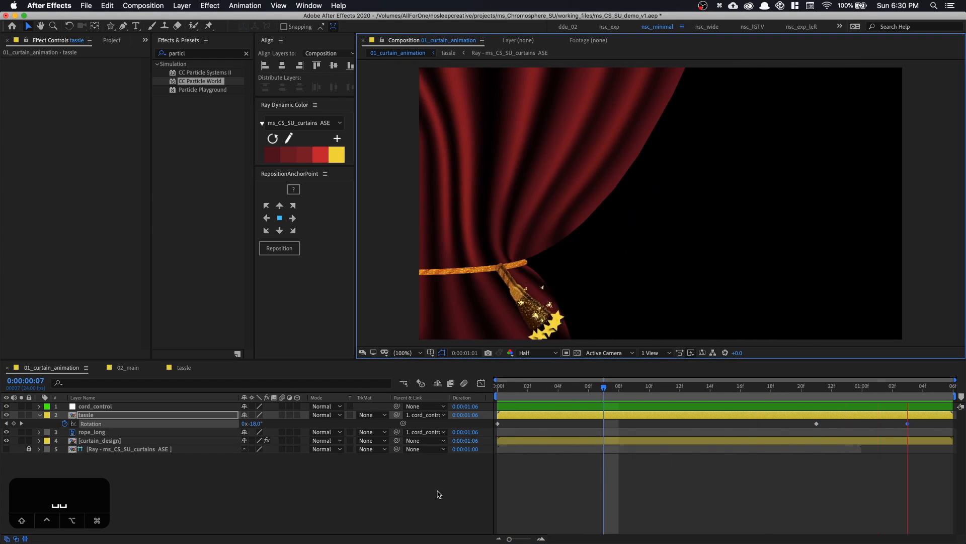
{"action": "left_click", "coordinate": [273, 471]}
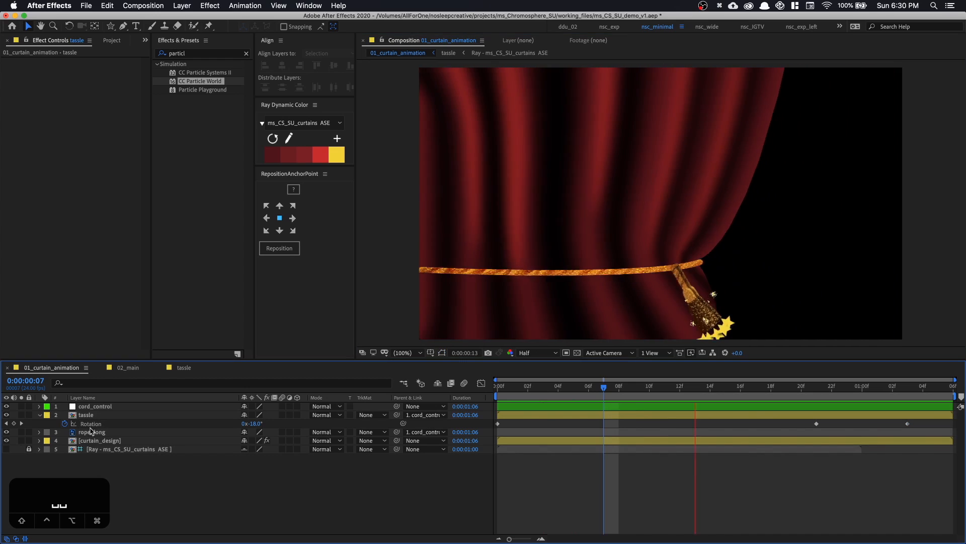
{"action": "left_click", "coordinate": [39, 416]}
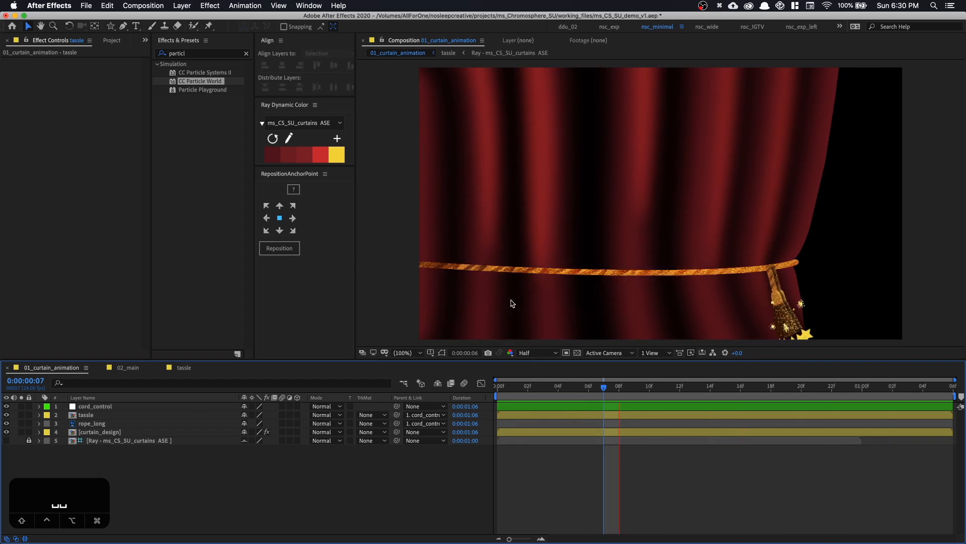
Add a null object named master to the composition and stop the preview
{"action": "right_click", "coordinate": [162, 465]}
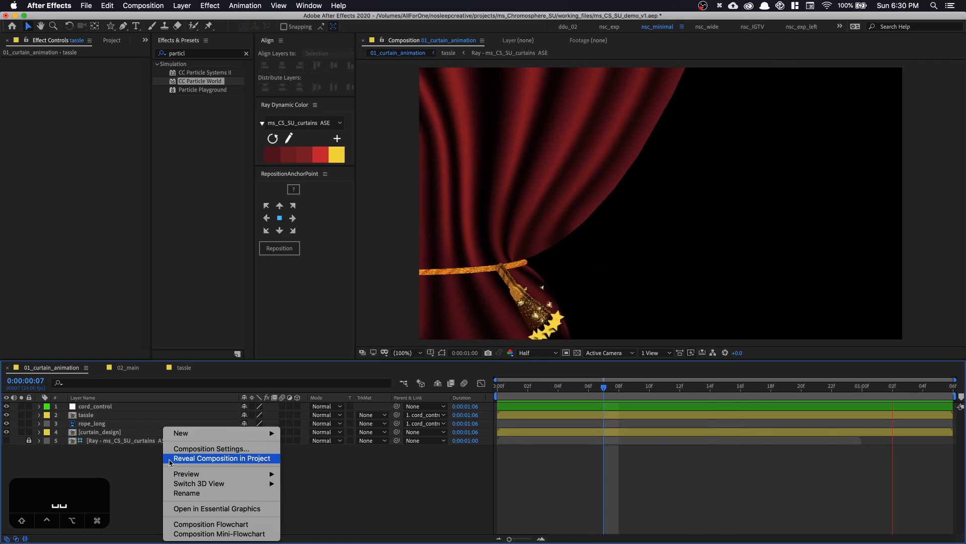
{"action": "mouse_move", "coordinate": [222, 433]}
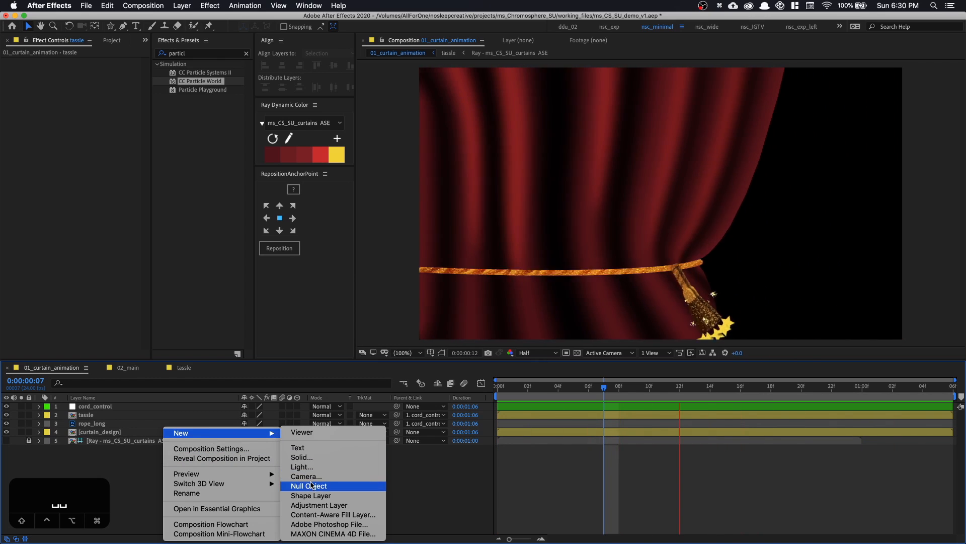
{"action": "left_click", "coordinate": [309, 486]}
{"action": "key", "text": "Return"}
{"action": "type", "text": "master"}
{"action": "key", "text": "Return"}
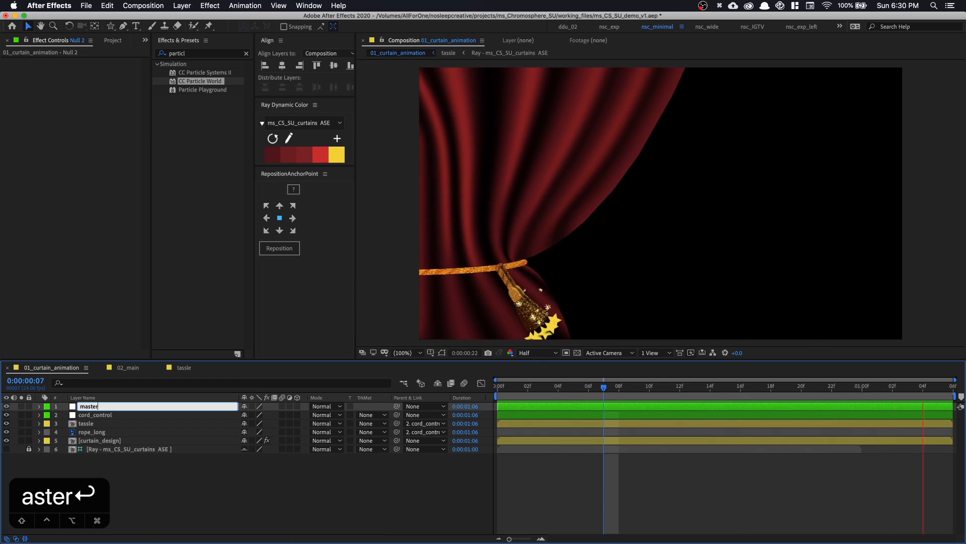
{"action": "key", "text": "space"}
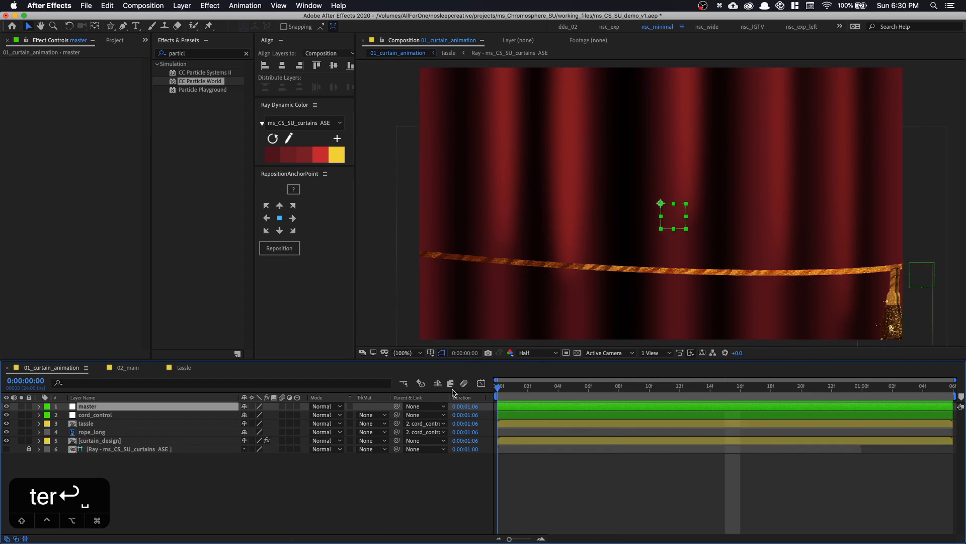
Parent the curtain_design and cord_control layers to the master null
{"action": "left_click", "coordinate": [105, 441]}
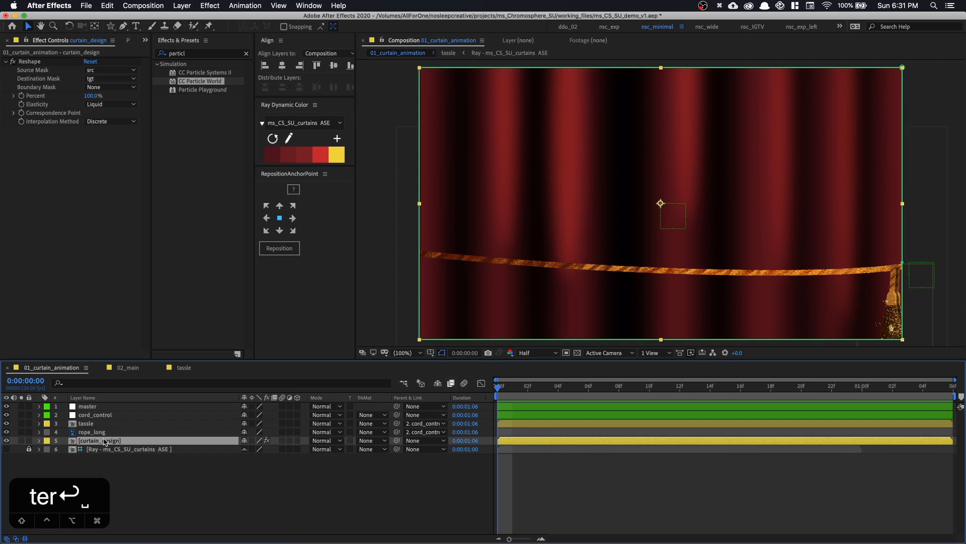
{"action": "left_click", "coordinate": [119, 416], "text": "super"}
{"action": "left_click_drag", "start_coordinate": [397, 415], "coordinate": [188, 408]}
Keyframe the master null's Position from 960, 540 at 0:00:00:09 to 51, 540 at 0:00:01:03
{"action": "key", "text": "p"}
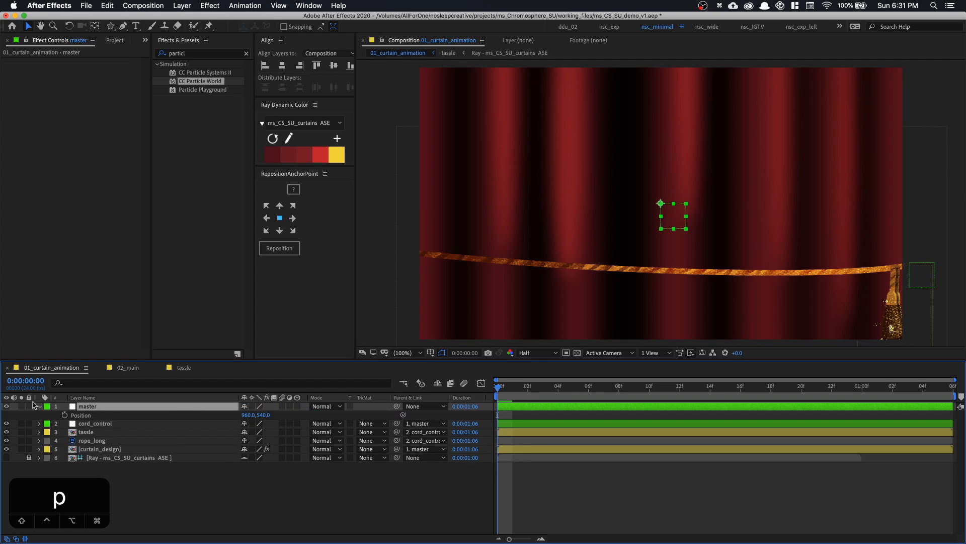
{"action": "left_click", "coordinate": [64, 415]}
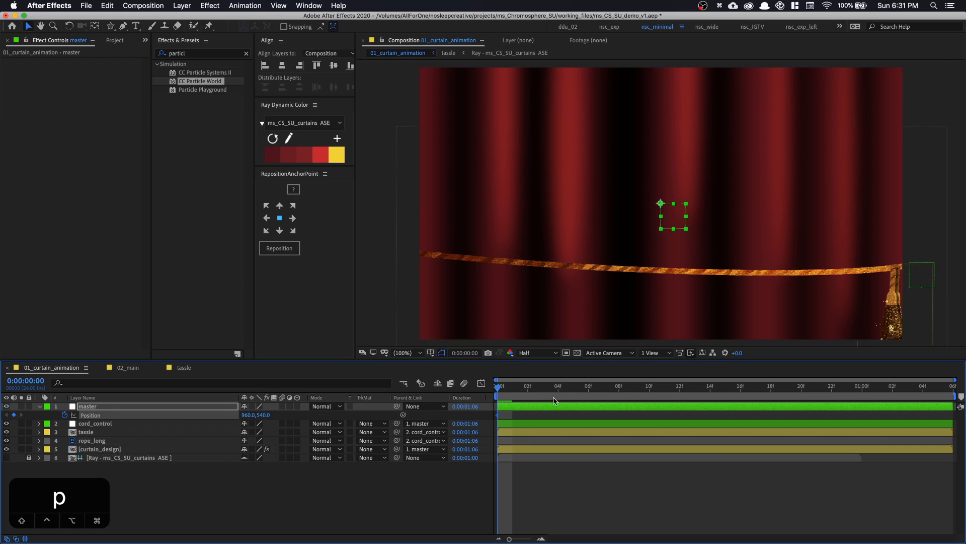
{"action": "left_click", "coordinate": [602, 391]}
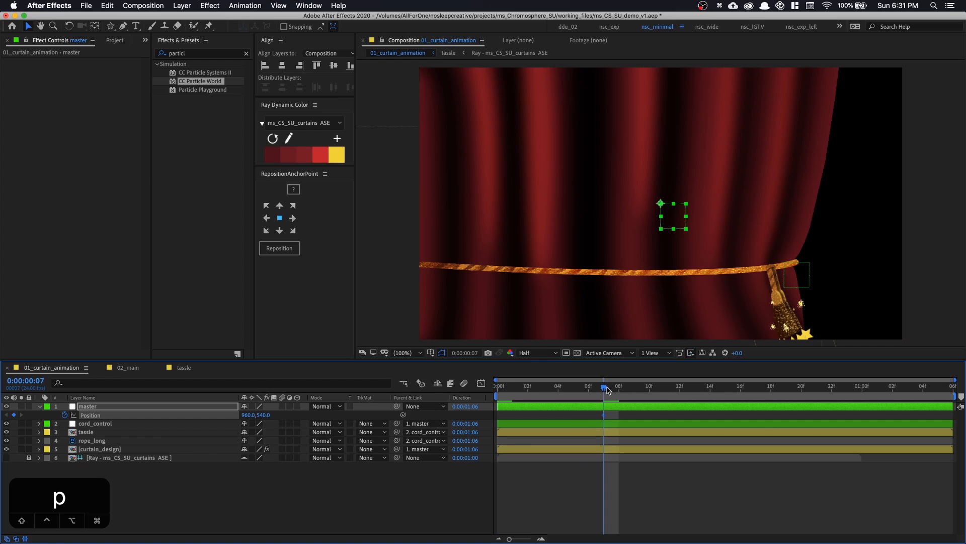
{"action": "left_click_drag", "start_coordinate": [607, 391], "coordinate": [634, 391]}
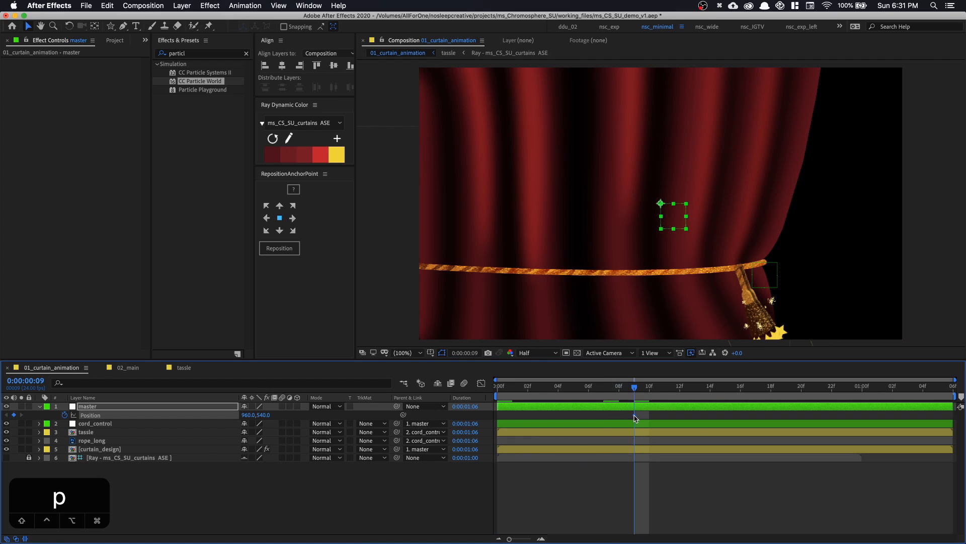
{"action": "key", "text": "space"}
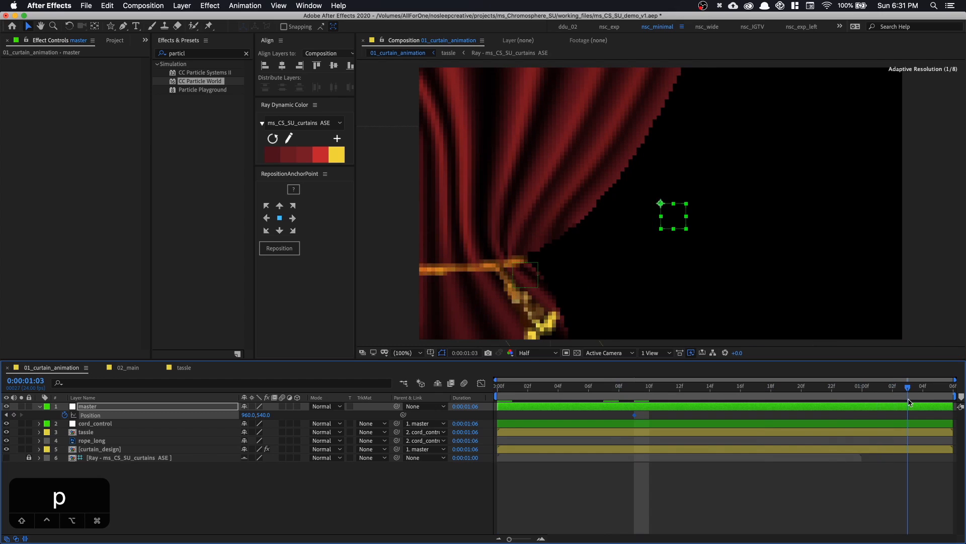
{"action": "key", "text": "space"}
{"action": "left_click_drag", "start_coordinate": [231, 415], "coordinate": [135, 415]}
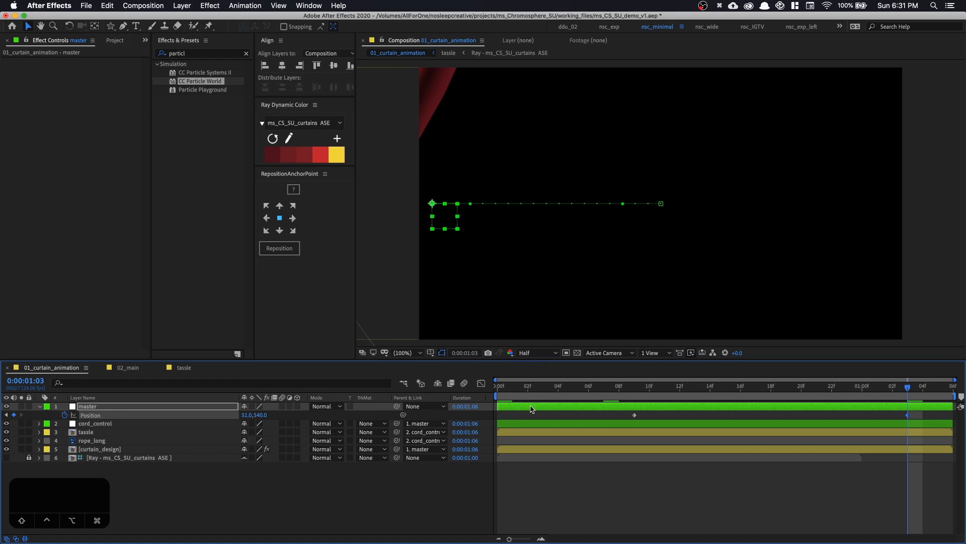
Shift the master null's first Position keyframe to 0:00:00:02 and preview the curtain sliding out
{"action": "left_click", "coordinate": [503, 397]}
{"action": "key", "text": "space"}
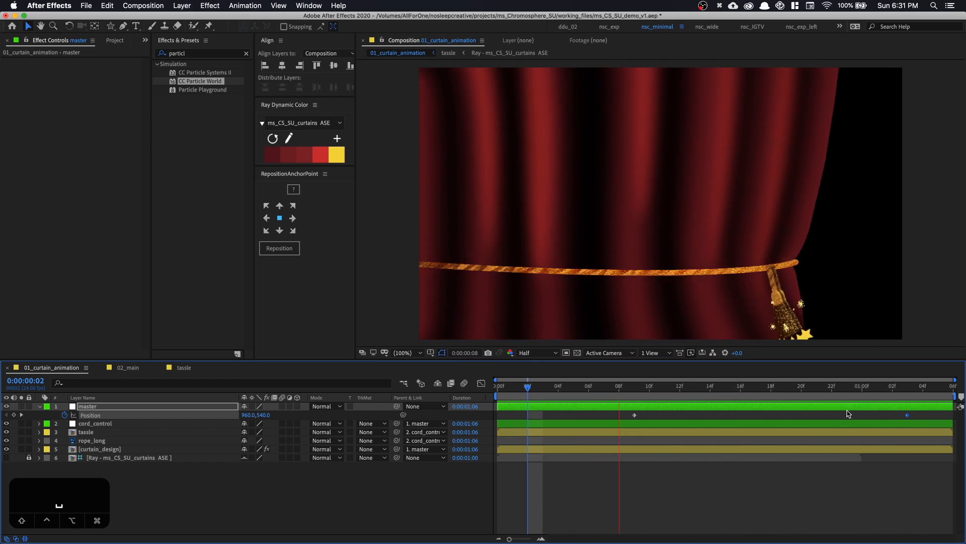
{"action": "left_click_drag", "start_coordinate": [634, 416], "coordinate": [526, 418]}
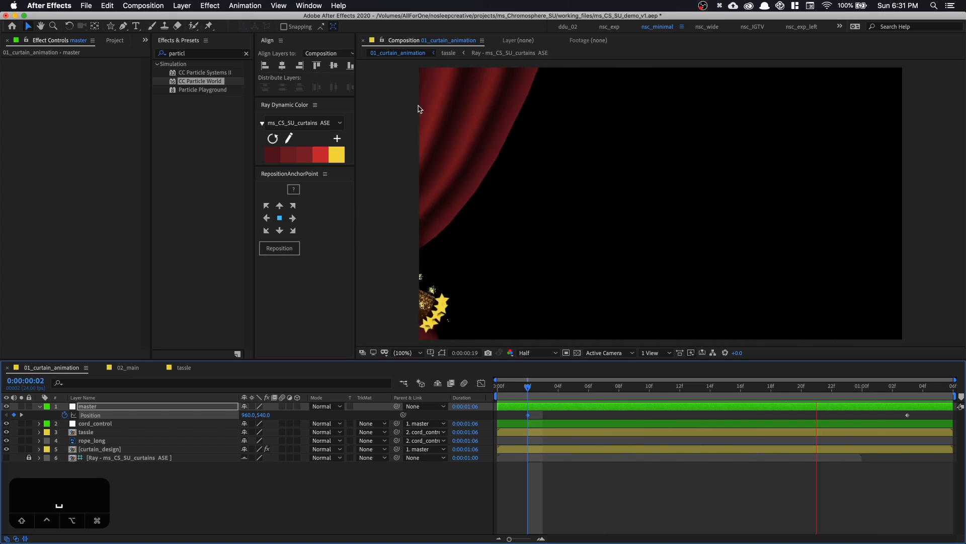
{"action": "key", "text": "space"}
Apply the Drop Shadow effect to the rope_long layer, with the playhead at 0:00:00:13
{"action": "left_click_drag", "start_coordinate": [527, 386], "coordinate": [698, 387]}
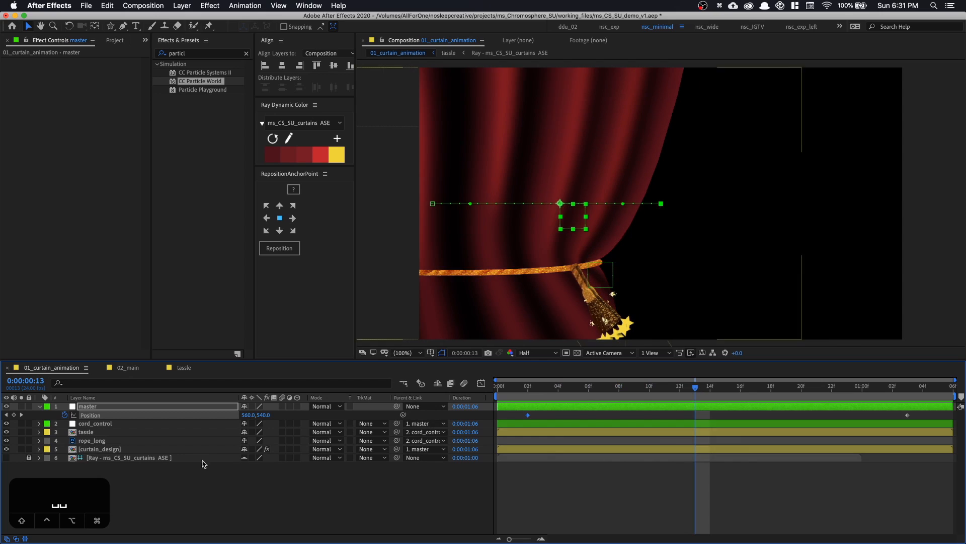
{"action": "left_click", "coordinate": [134, 434]}
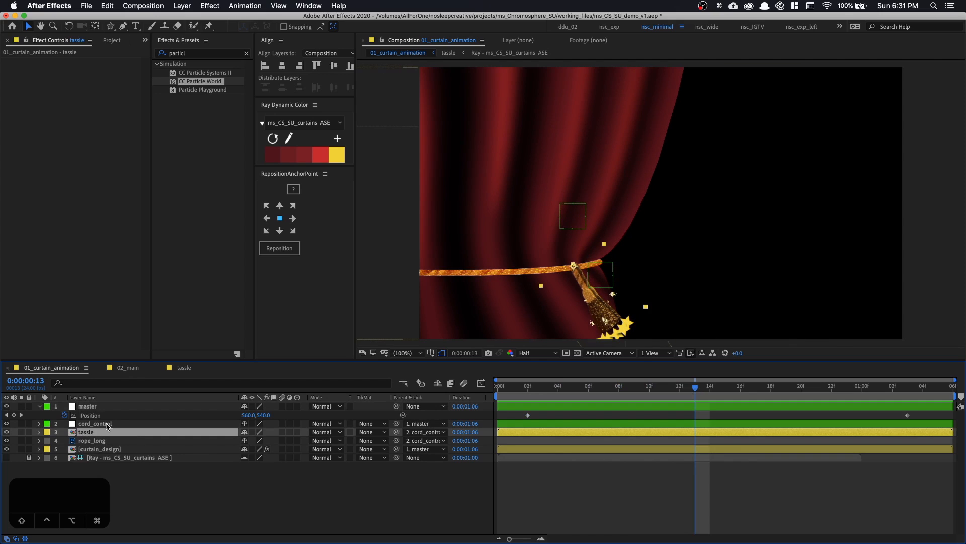
{"action": "left_click", "coordinate": [108, 441]}
{"action": "left_click", "coordinate": [202, 52]}
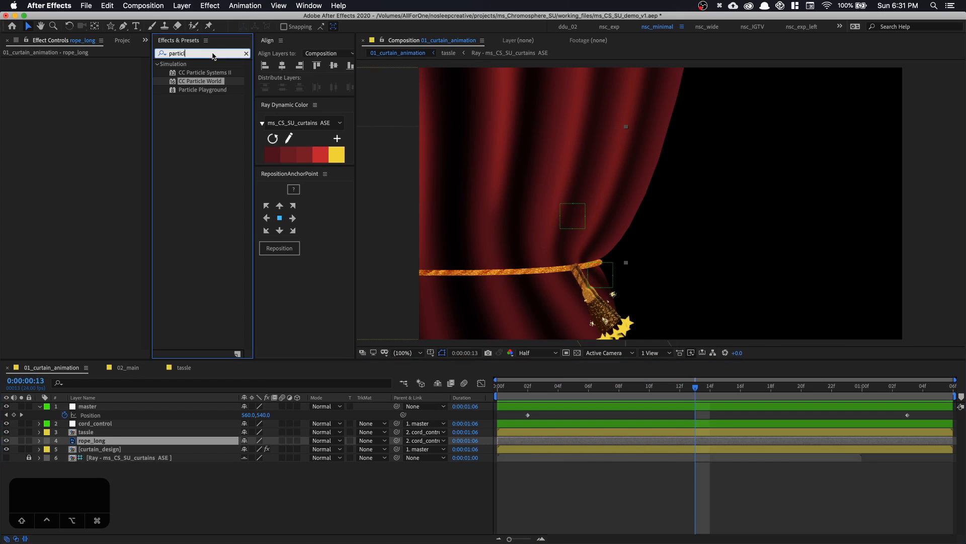
{"action": "type", "text": "drop"}
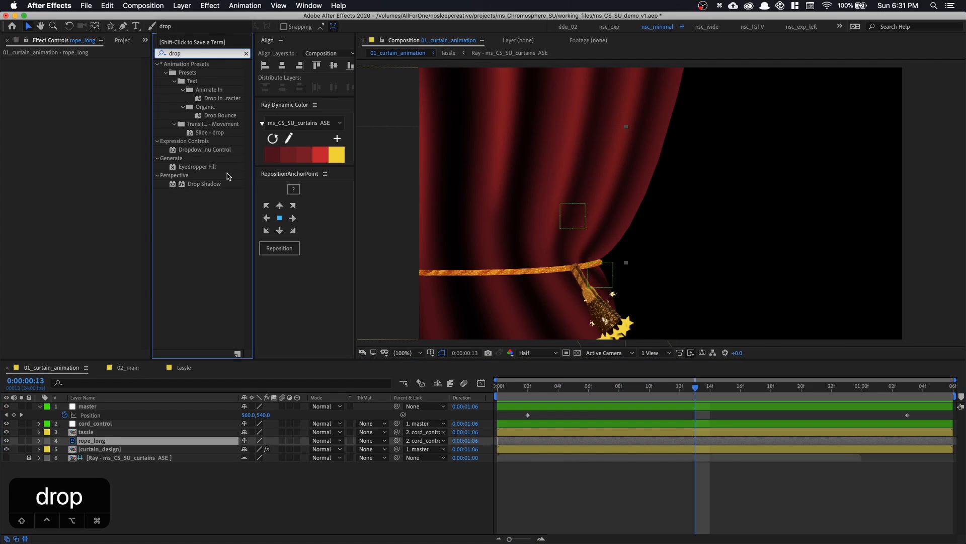
{"action": "double_click", "coordinate": [222, 184]}
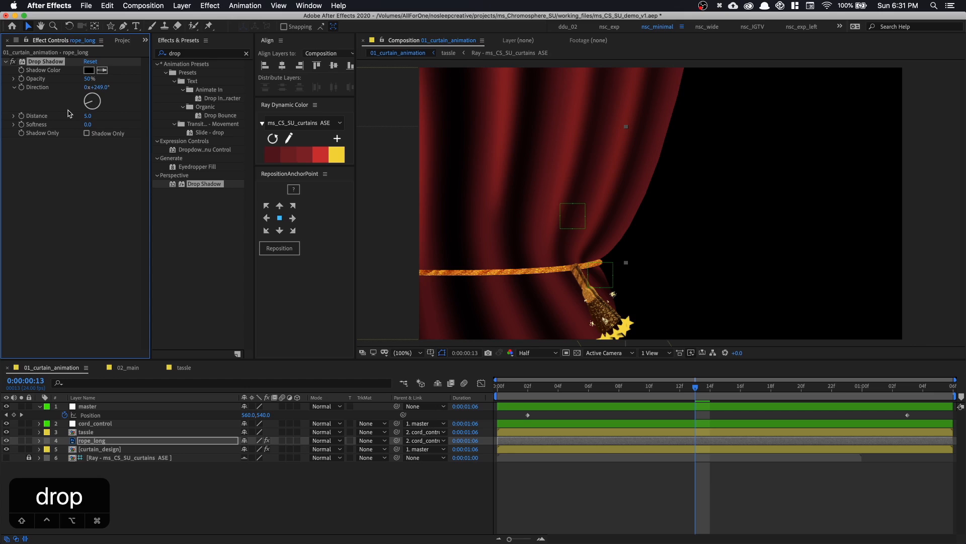
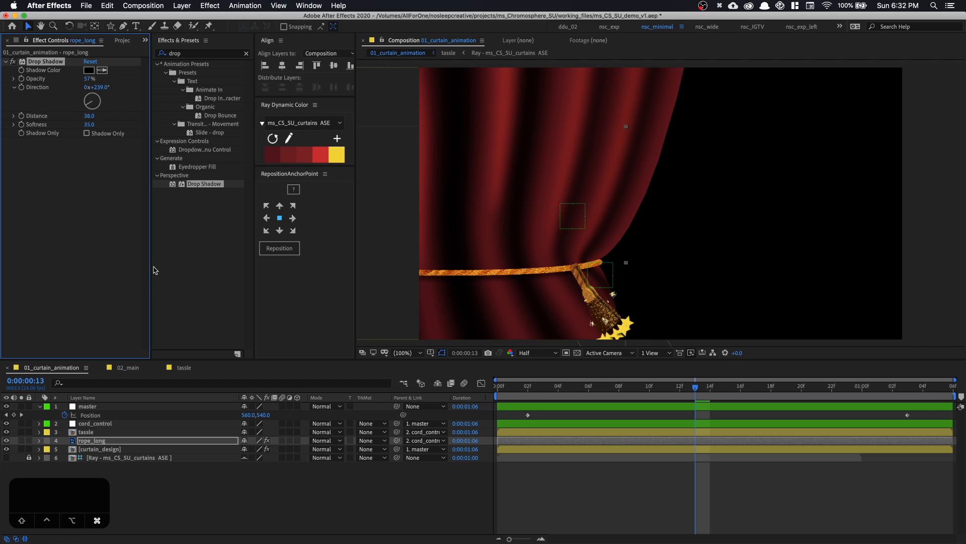
Copy the rope_long layer's Drop Shadow effect onto the tassle layer and preview the curtain animation from the start
{"action": "key", "text": "super+c"}
{"action": "left_click", "coordinate": [104, 438]}
{"action": "left_click", "coordinate": [104, 431]}
{"action": "key", "text": "super+v"}
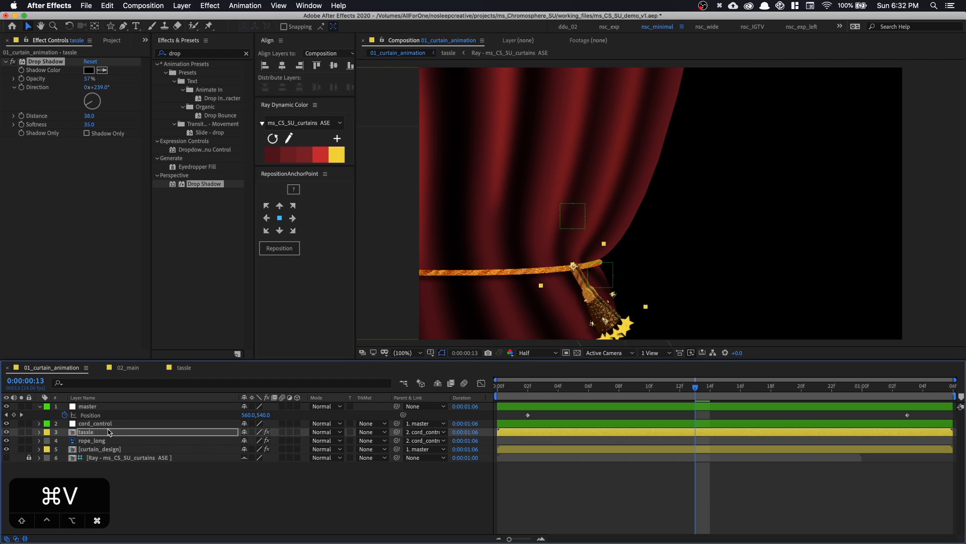
{"action": "left_click_drag", "start_coordinate": [614, 388], "coordinate": [497, 388]}
{"action": "key", "text": "space"}
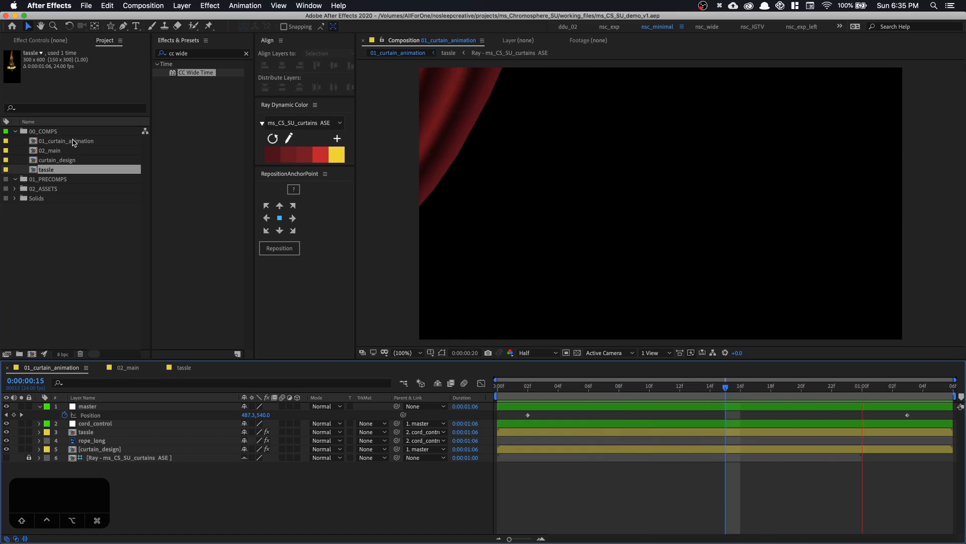
Create a new composition from 01_curtain_animation and set its duration to 0:00:05:00
{"action": "left_click_drag", "start_coordinate": [60, 141], "coordinate": [34, 355]}
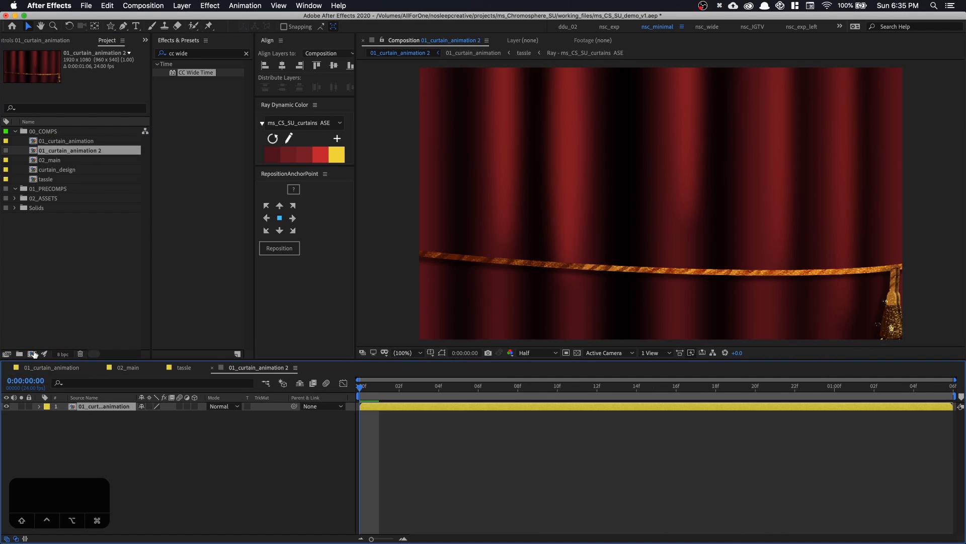
{"action": "key", "text": "super+k"}
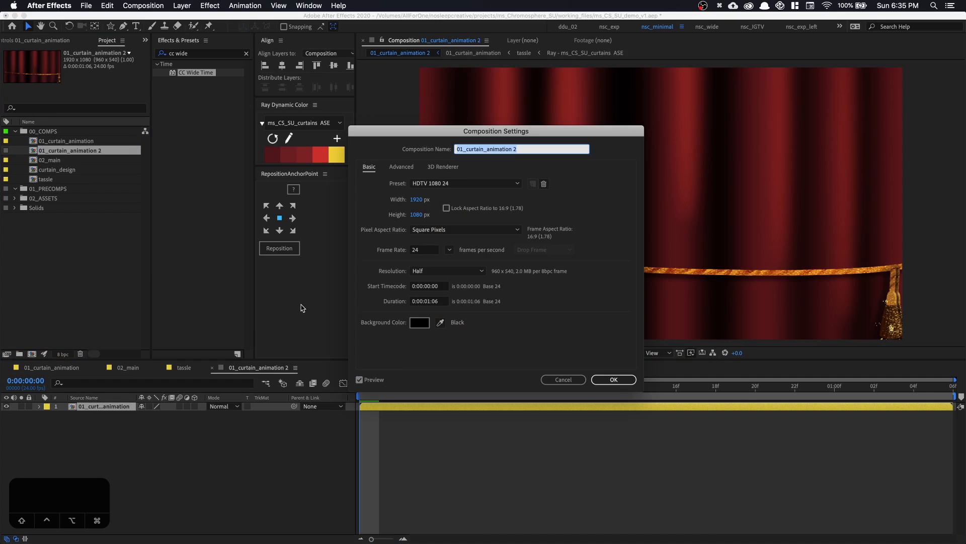
{"action": "left_click", "coordinate": [423, 301]}
{"action": "type", "text": "0500"}
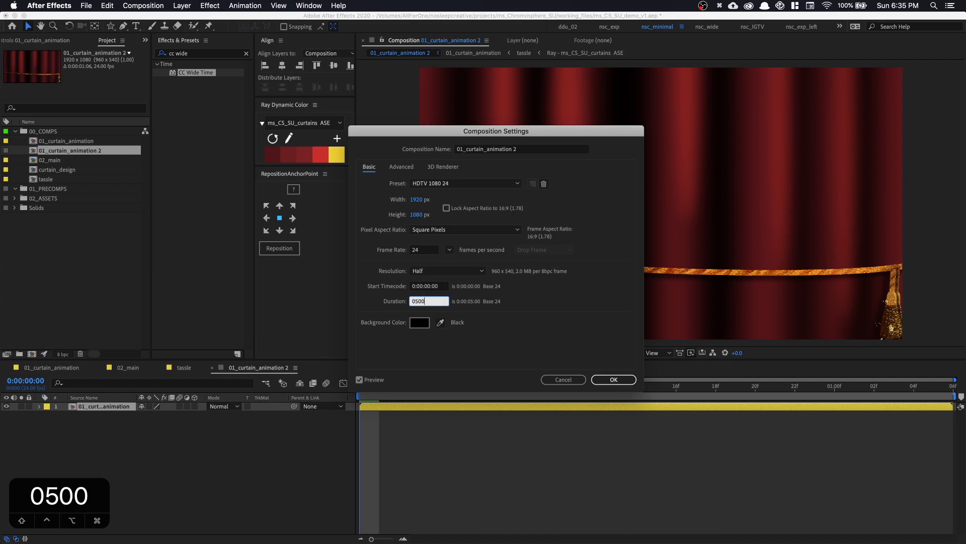
{"action": "key", "text": "Return"}
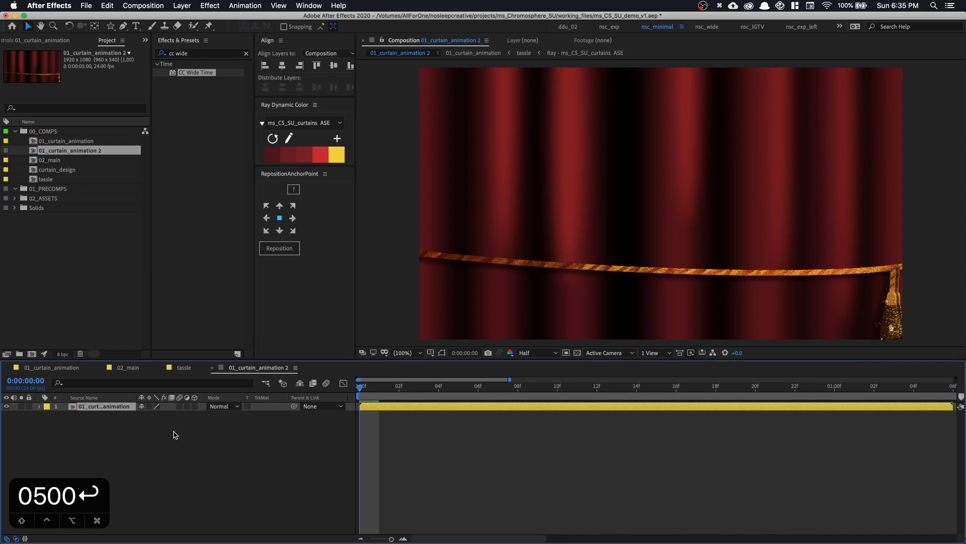
Add a full-frame dark gray solid (5C5C5C) named noise above the curtain animation layer
{"action": "left_click", "coordinate": [157, 426]}
{"action": "key", "text": "super+y"}
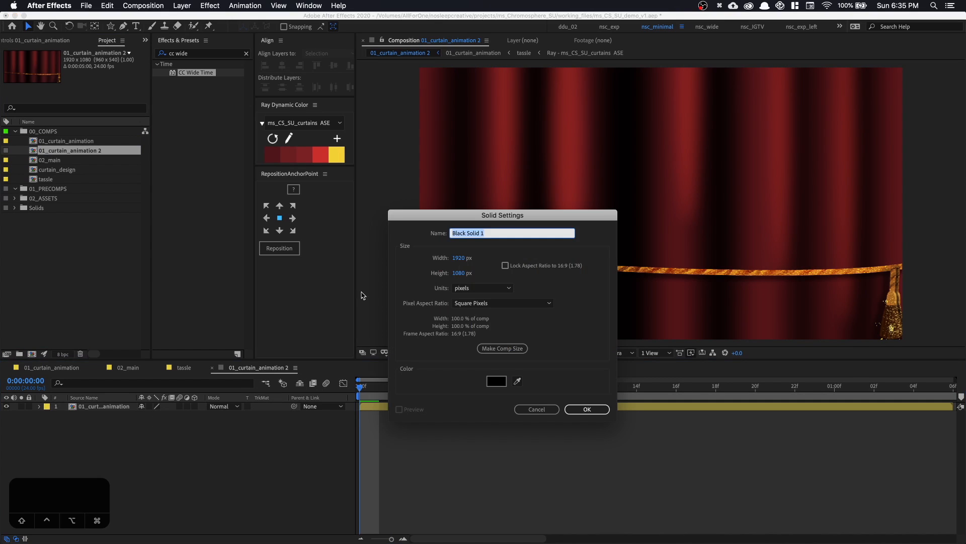
{"action": "left_click", "coordinate": [496, 381]}
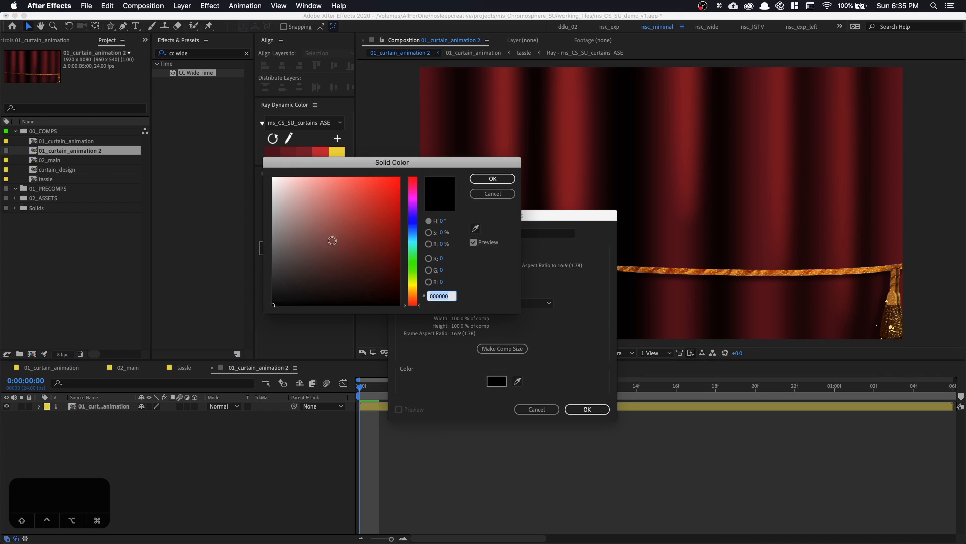
{"action": "mouse_move", "coordinate": [332, 240]}
{"action": "left_mouse_down"}
{"action": "mouse_move", "coordinate": [243, 238]}
{"action": "mouse_move", "coordinate": [271, 254]}
{"action": "left_mouse_up"}
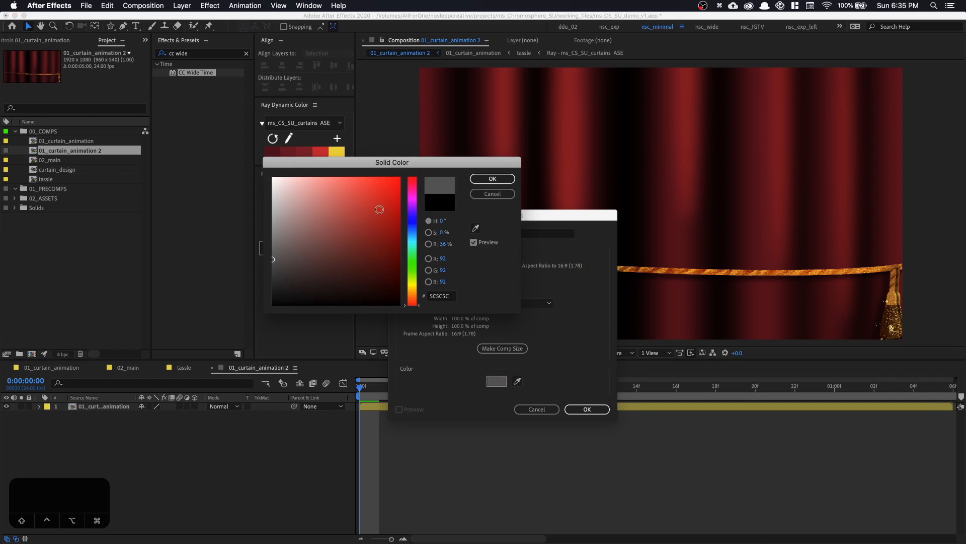
{"action": "left_click", "coordinate": [483, 177]}
{"action": "left_click", "coordinate": [502, 233]}
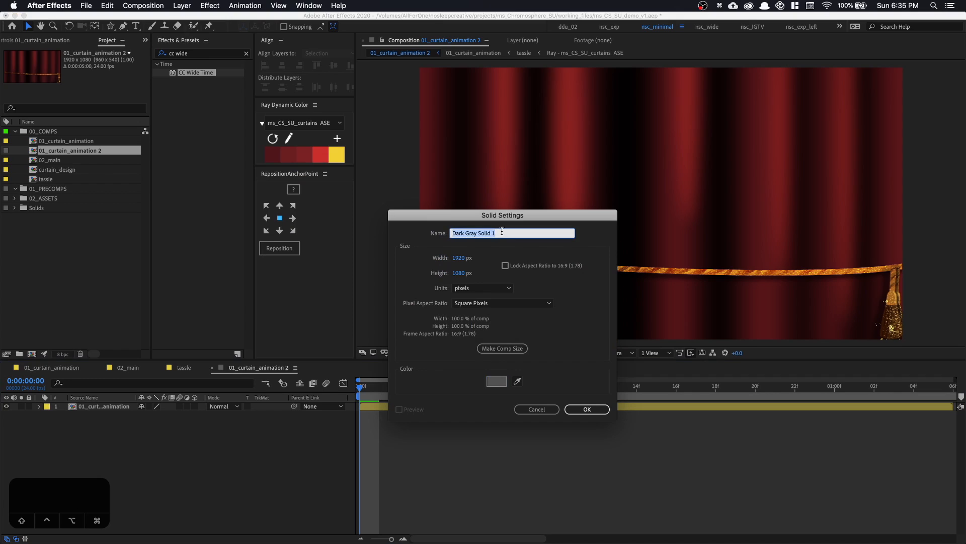
{"action": "type", "text": "noise"}
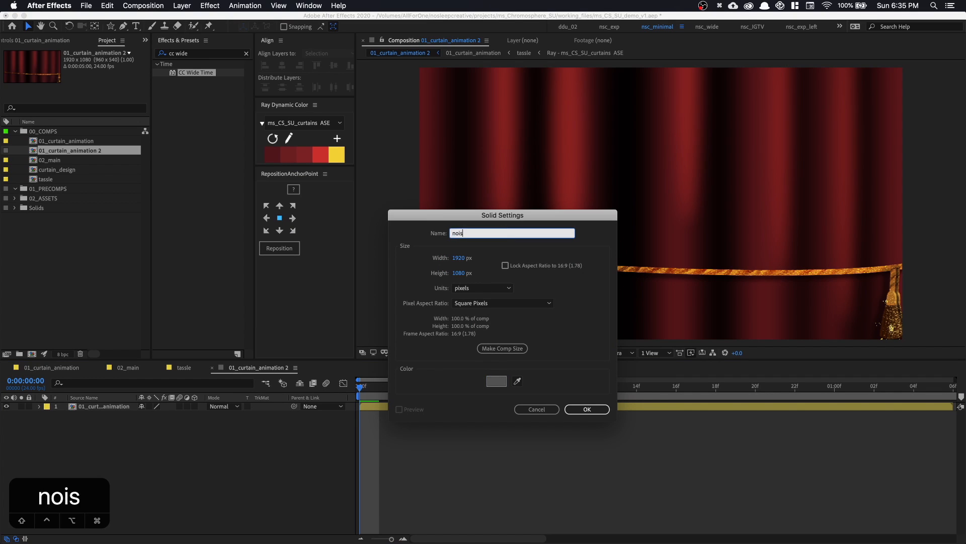
{"action": "key", "text": "Return"}
Apply the Noise effect to the noise solid and set Amount of Noise to 66%
{"action": "left_click", "coordinate": [212, 54]}
{"action": "key", "text": "super+a"}
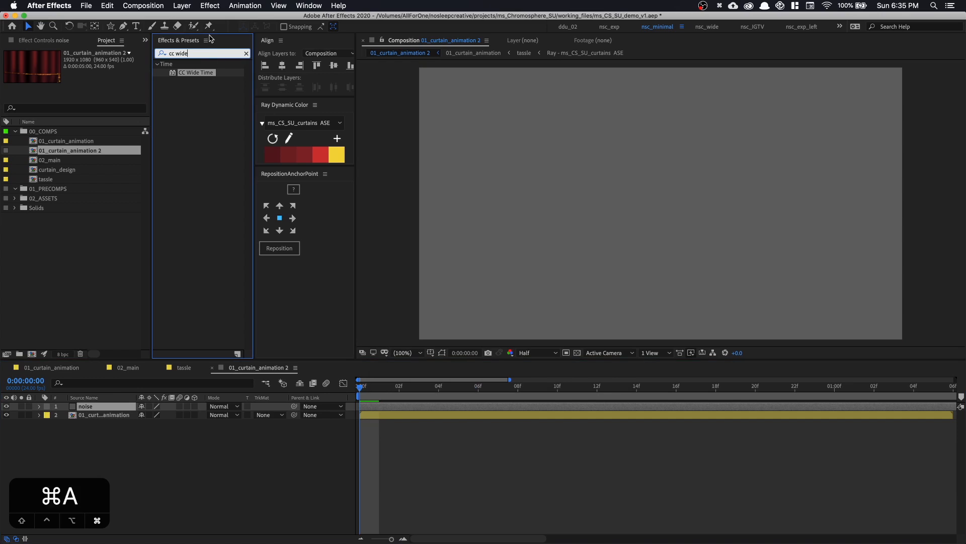
{"action": "type", "text": "noise"}
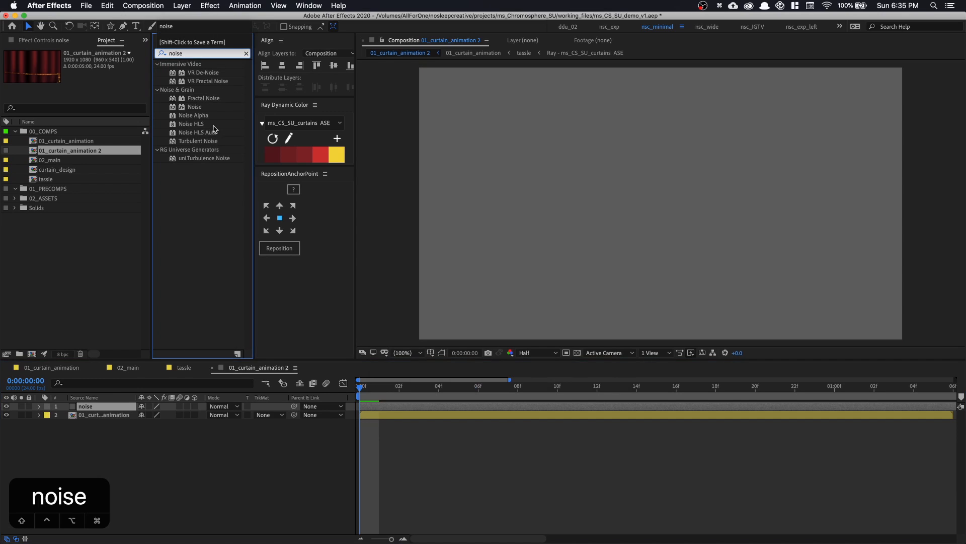
{"action": "double_click", "coordinate": [201, 109]}
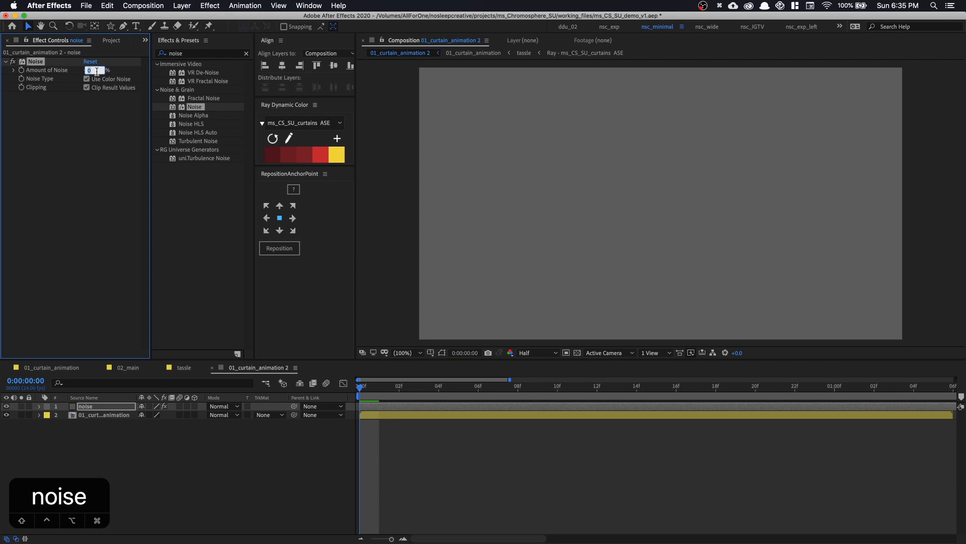
{"action": "type", "text": "66"}
Apply CC Wide Time to the noise layer with Backward Steps set to 2, and preview the grain
{"action": "left_click", "coordinate": [204, 54]}
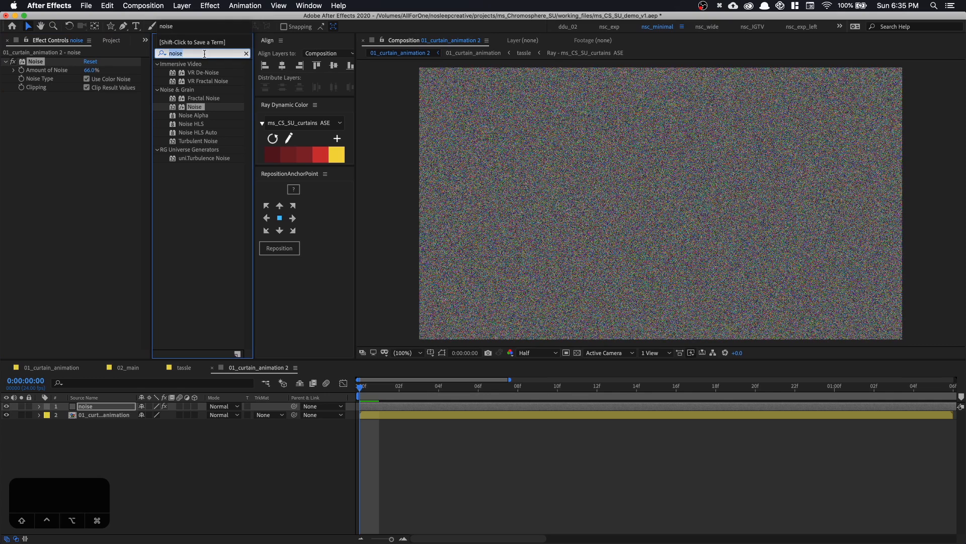
{"action": "type", "text": "cc wi"}
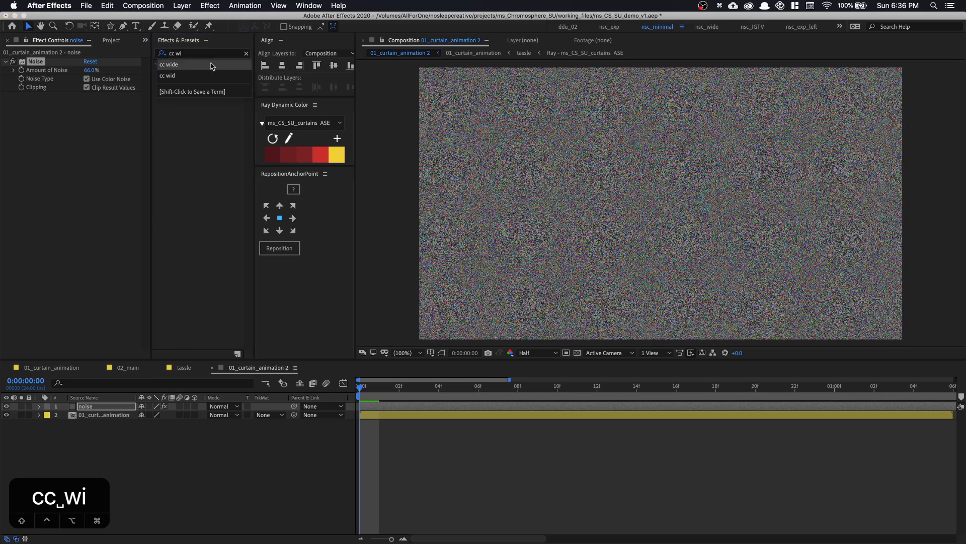
{"action": "left_click", "coordinate": [204, 64]}
{"action": "double_click", "coordinate": [197, 73]}
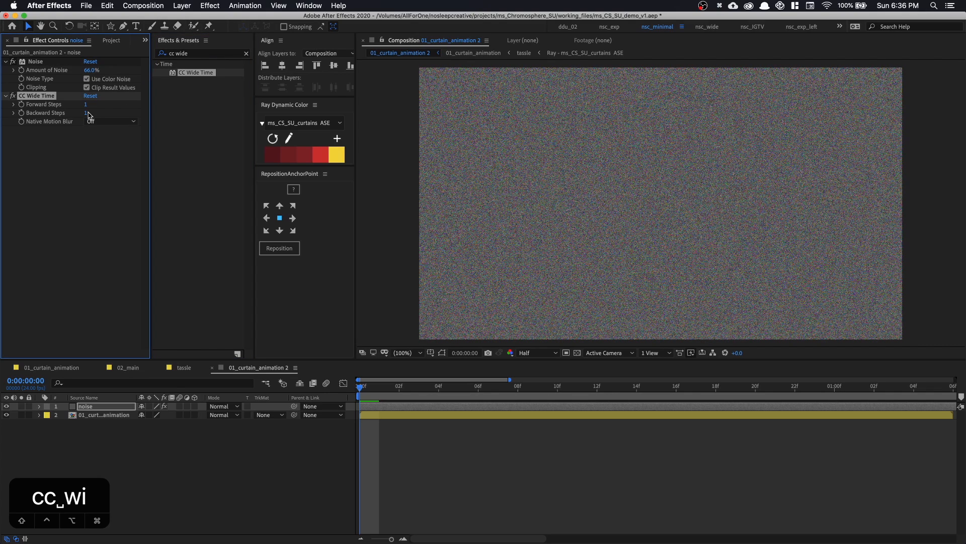
{"action": "type", "text": "2"}
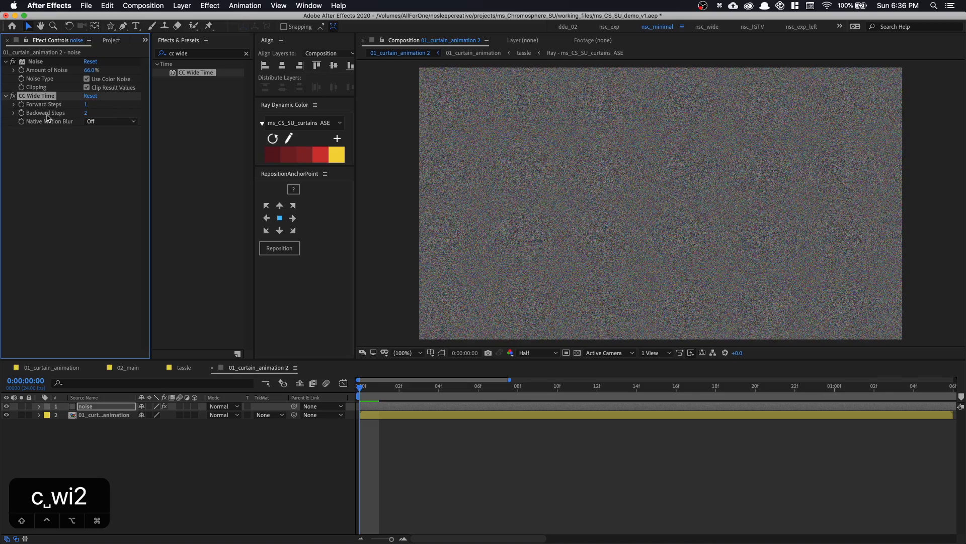
{"action": "key", "text": "space"}
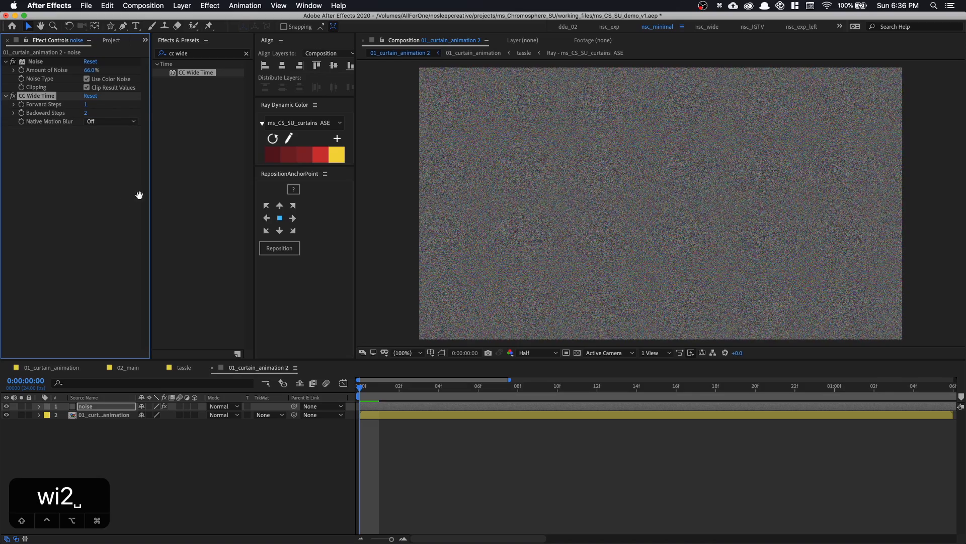
{"action": "key", "text": "space"}
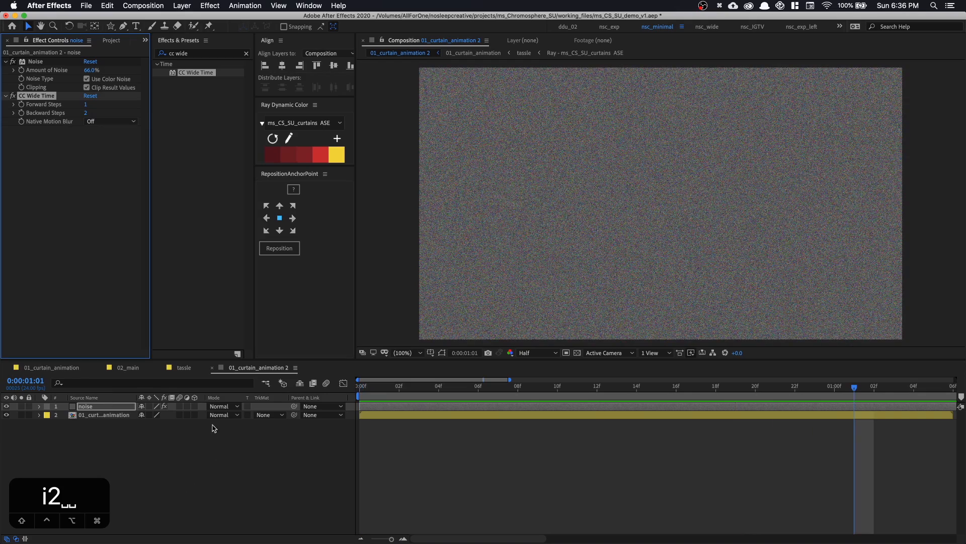
Set the noise layer's blending mode to Soft Light, preview it, and turn on Preserve Underlying Transparency
{"action": "left_click", "coordinate": [222, 410]}
{"action": "left_click", "coordinate": [222, 321]}
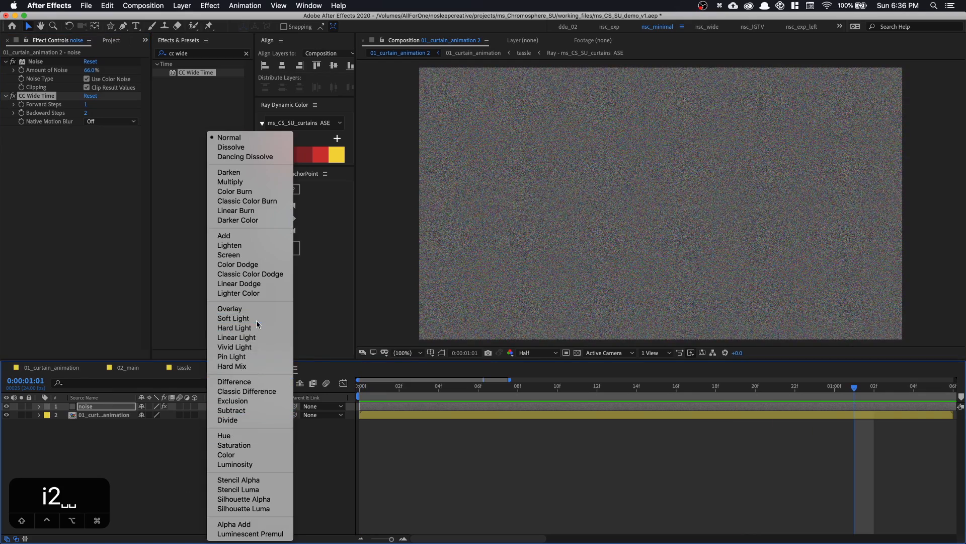
{"action": "left_click_drag", "start_coordinate": [413, 386], "coordinate": [356, 390]}
{"action": "key", "text": "space"}
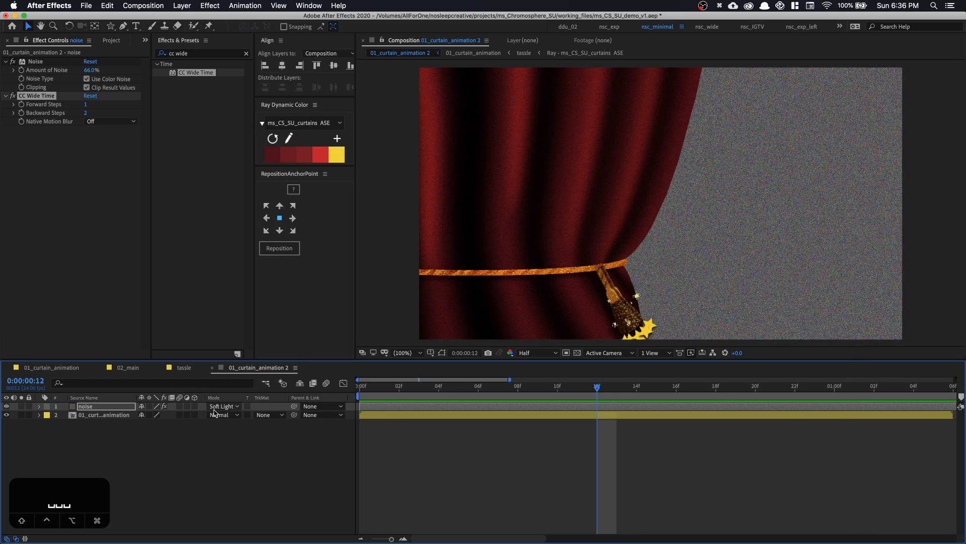
{"action": "left_click", "coordinate": [247, 406]}
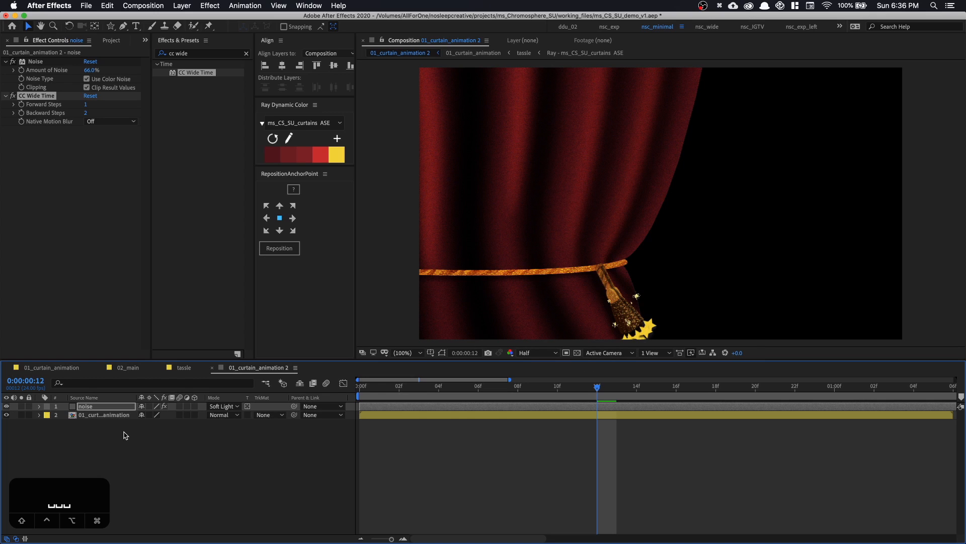
Add an adjustment layer above the noise layer and name it postTime
{"action": "right_click", "coordinate": [125, 436]}
{"action": "mouse_move", "coordinate": [141, 432]}
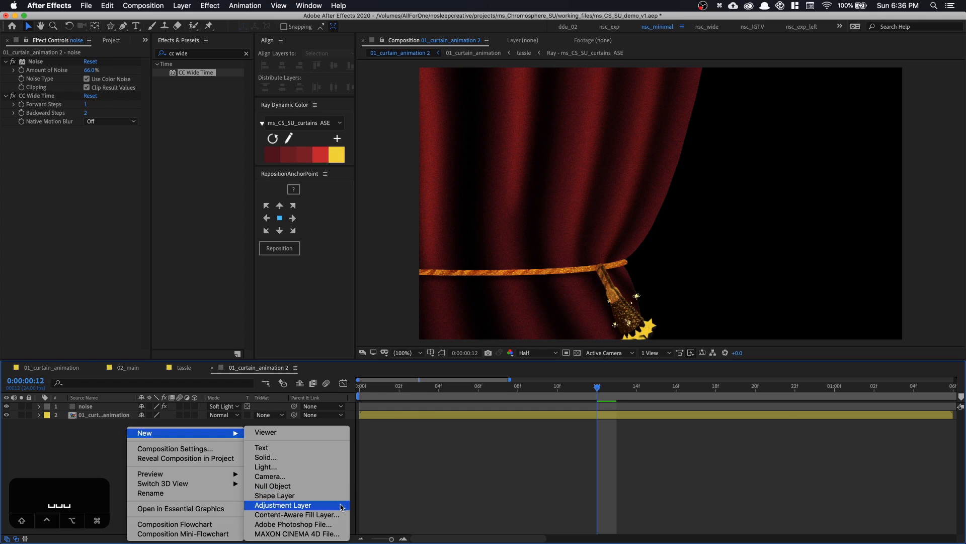
{"action": "left_click", "coordinate": [341, 506]}
{"action": "key", "text": "Return"}
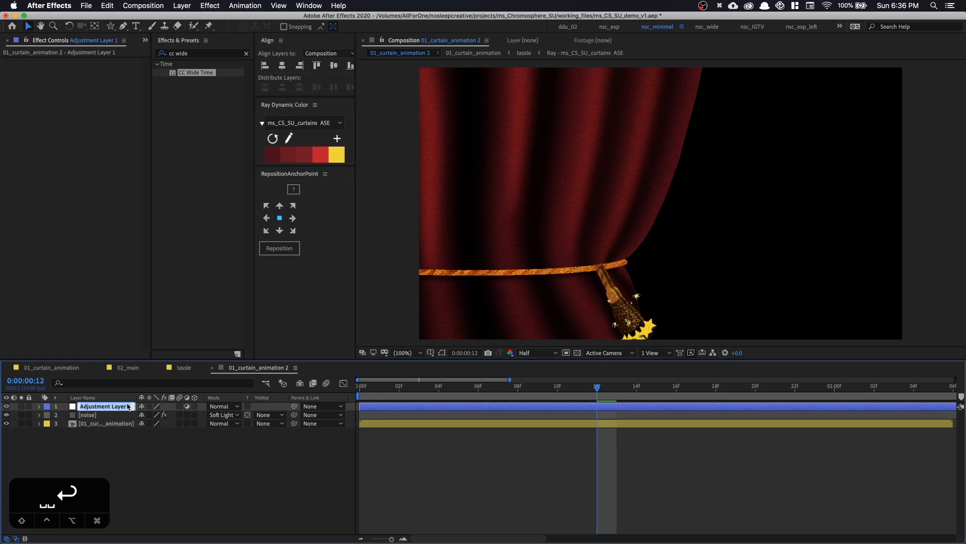
{"action": "type", "text": "postTime"}
{"action": "key", "text": "Return"}
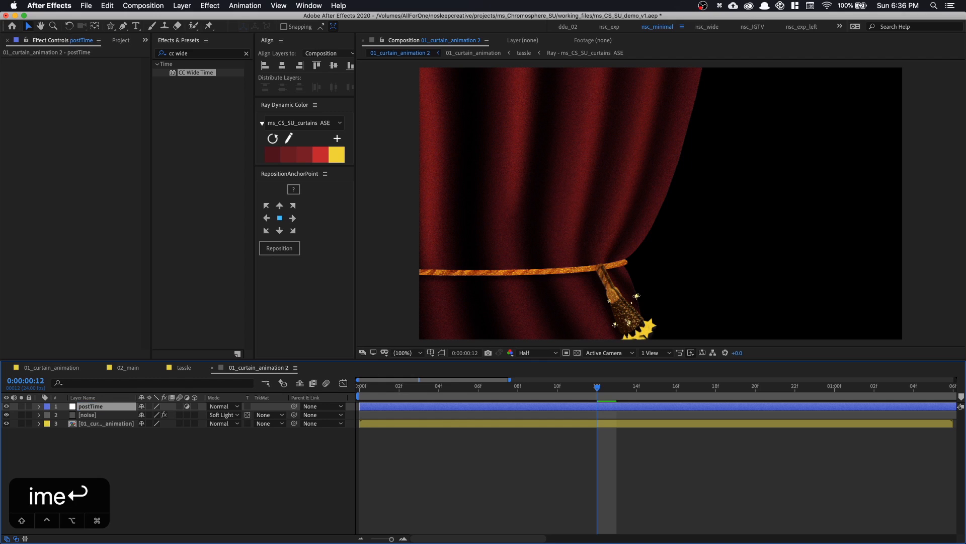
Apply Posterize Time to the postTime layer with a Frame Rate of 12 and preview the choppier motion
{"action": "left_click", "coordinate": [219, 53]}
{"action": "type", "text": "poster"}
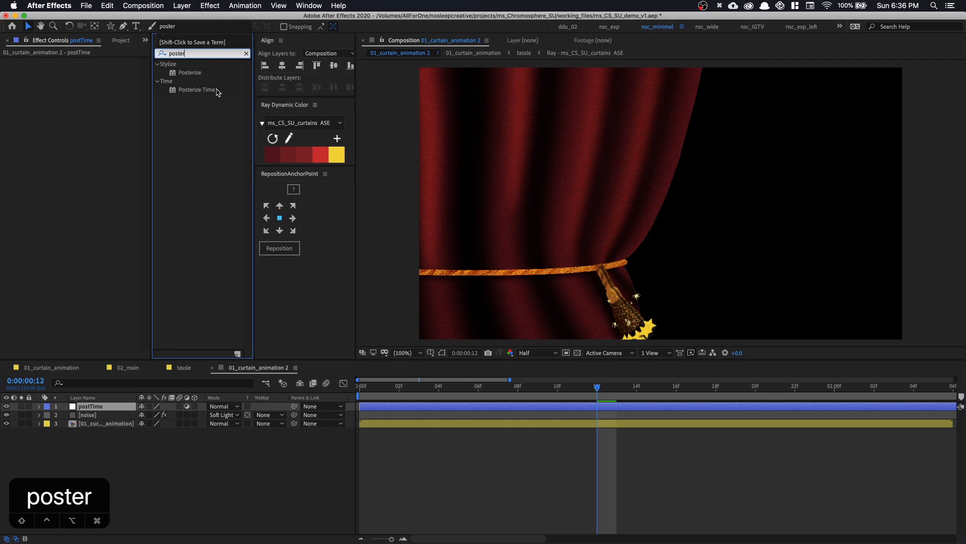
{"action": "left_click", "coordinate": [216, 91]}
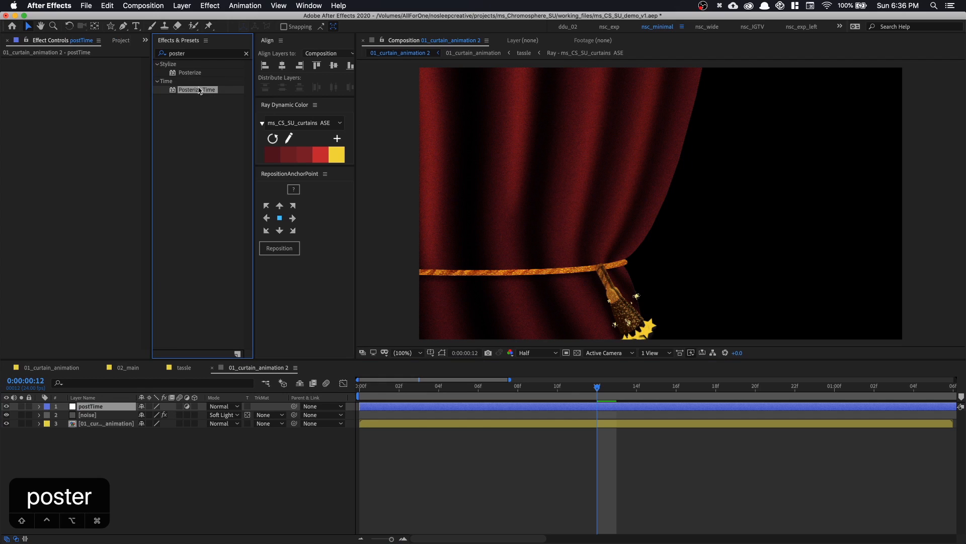
{"action": "left_click_drag", "start_coordinate": [196, 92], "coordinate": [93, 83]}
{"action": "left_click", "coordinate": [88, 70]}
{"action": "type", "text": "12"}
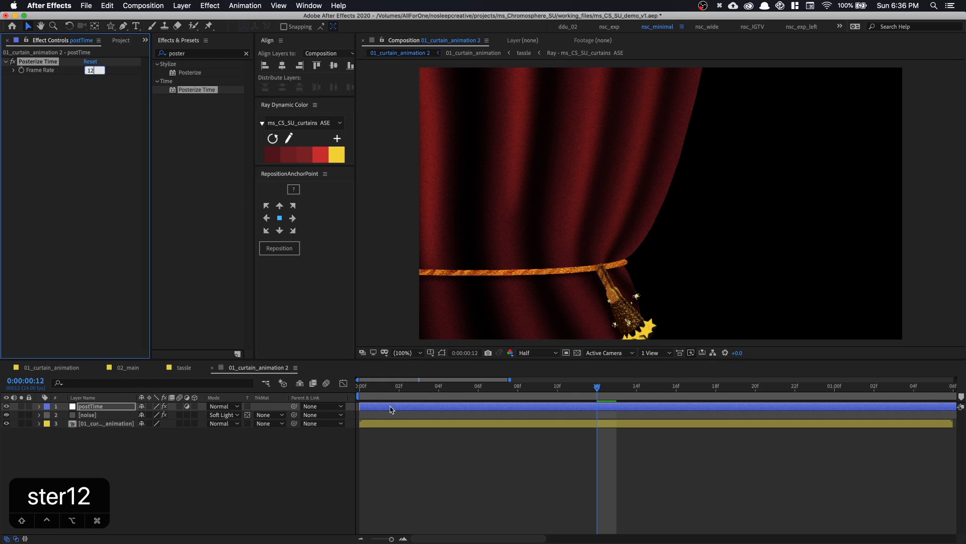
{"action": "key", "text": "space"}
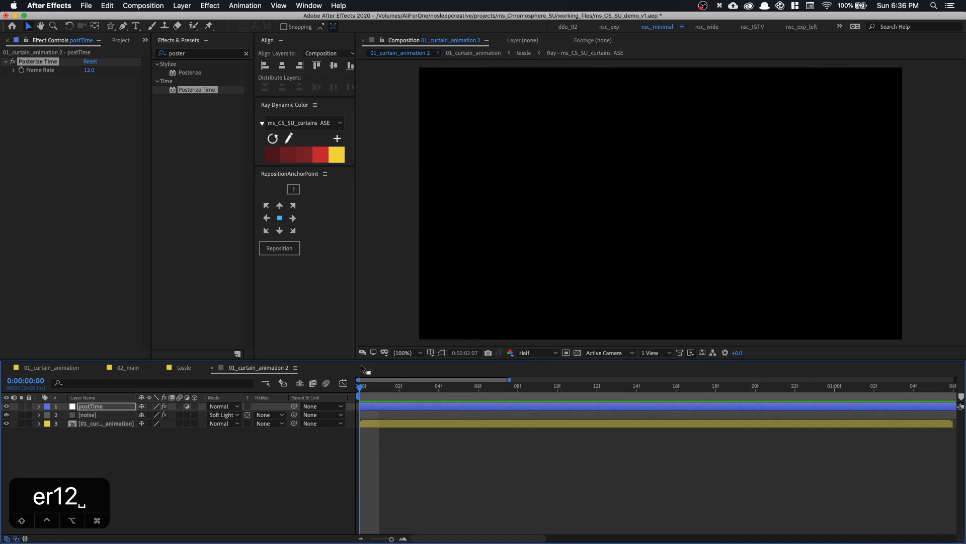
{"action": "left_click_drag", "start_coordinate": [375, 392], "coordinate": [419, 396]}
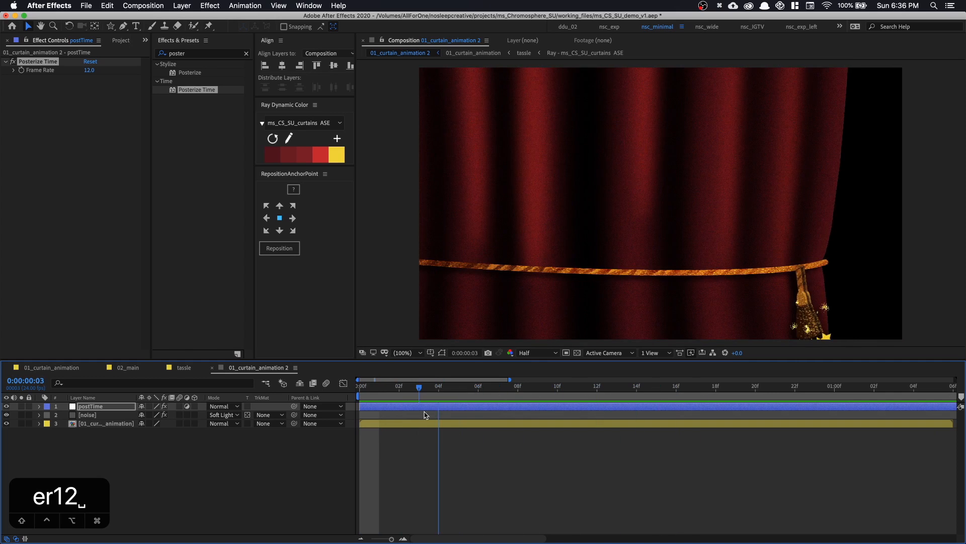
Duplicate the 01_curtain_animation layer and select the lower copy
{"action": "left_click_drag", "start_coordinate": [379, 539], "coordinate": [360, 539]}
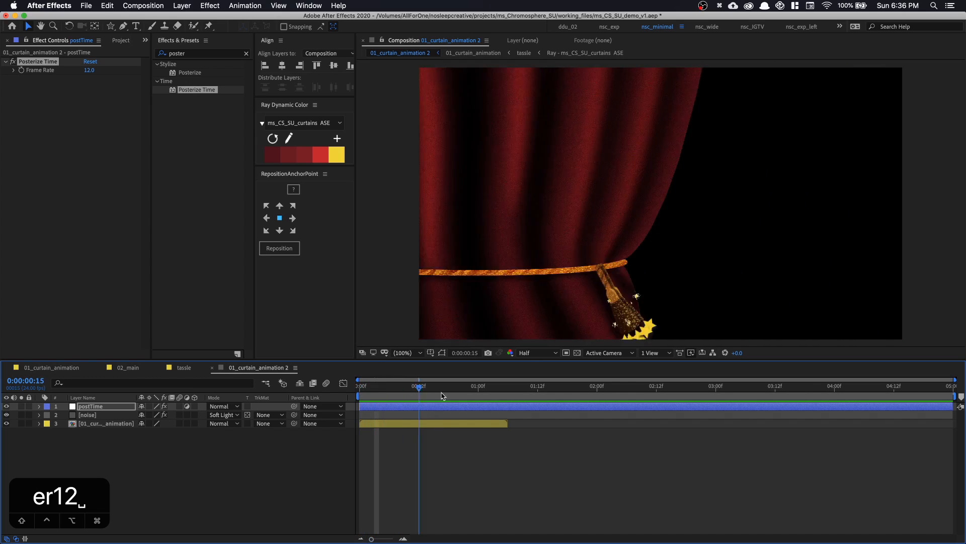
{"action": "left_click", "coordinate": [432, 423]}
{"action": "key", "text": "super+d"}
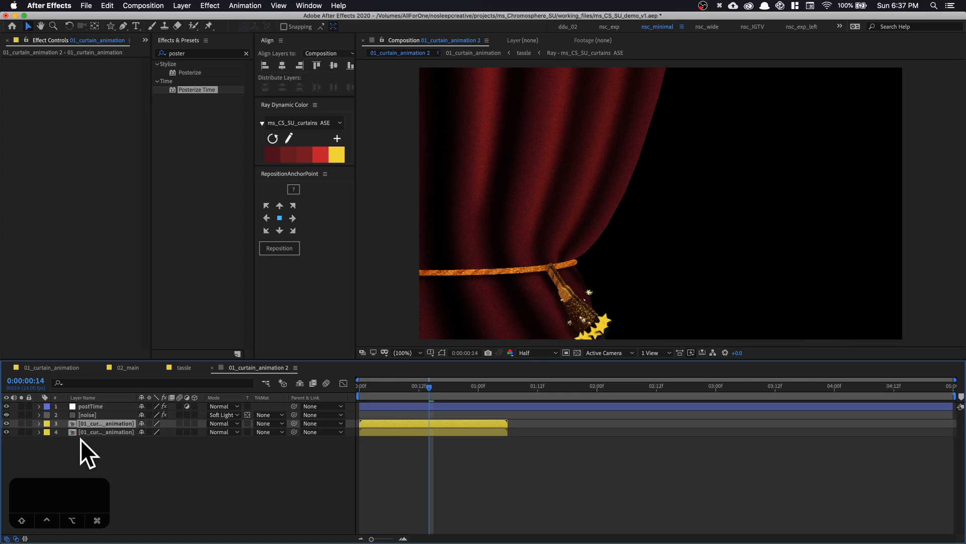
{"action": "left_click", "coordinate": [95, 432]}
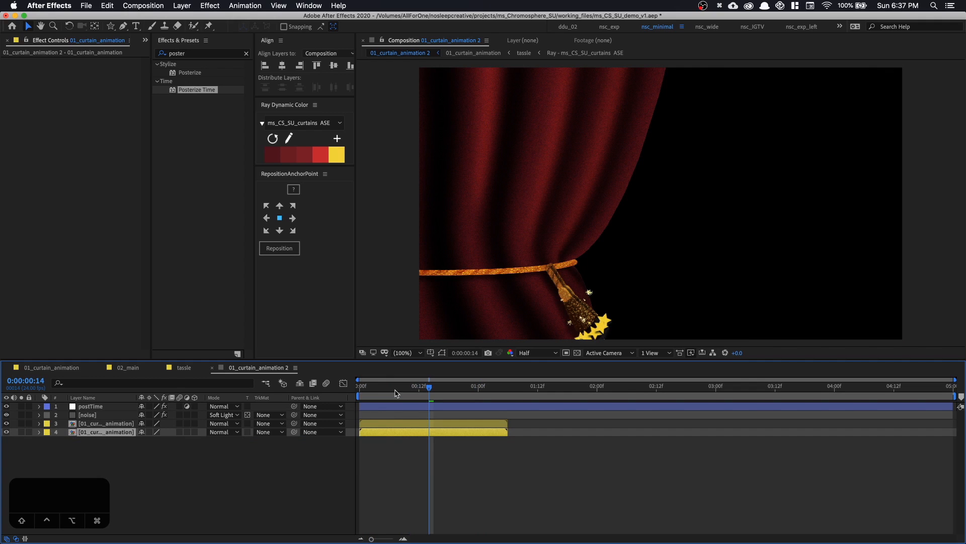
Flip the lower curtain copy horizontally and scrub through the timeline to check both curtains opening
{"action": "left_click_drag", "start_coordinate": [394, 390], "coordinate": [398, 416]}
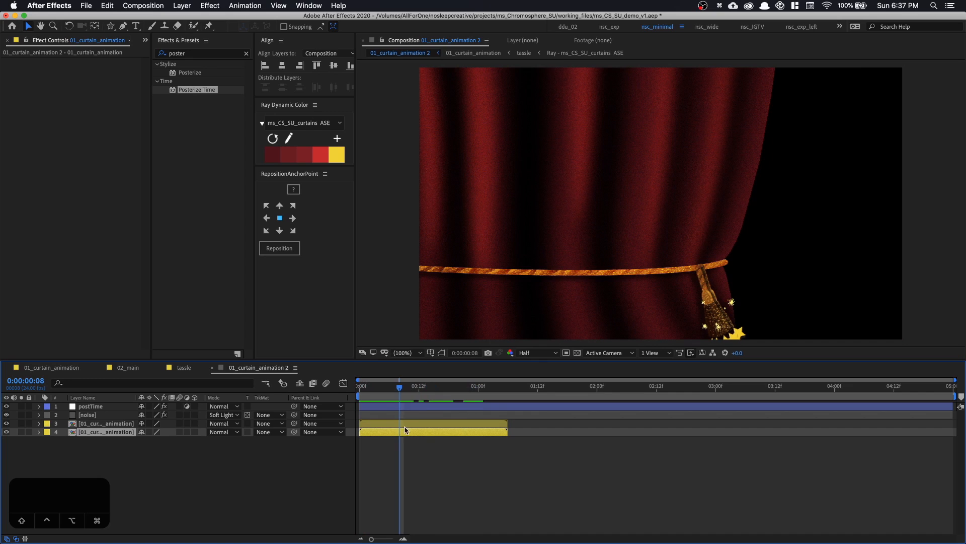
{"action": "right_click", "coordinate": [408, 435]}
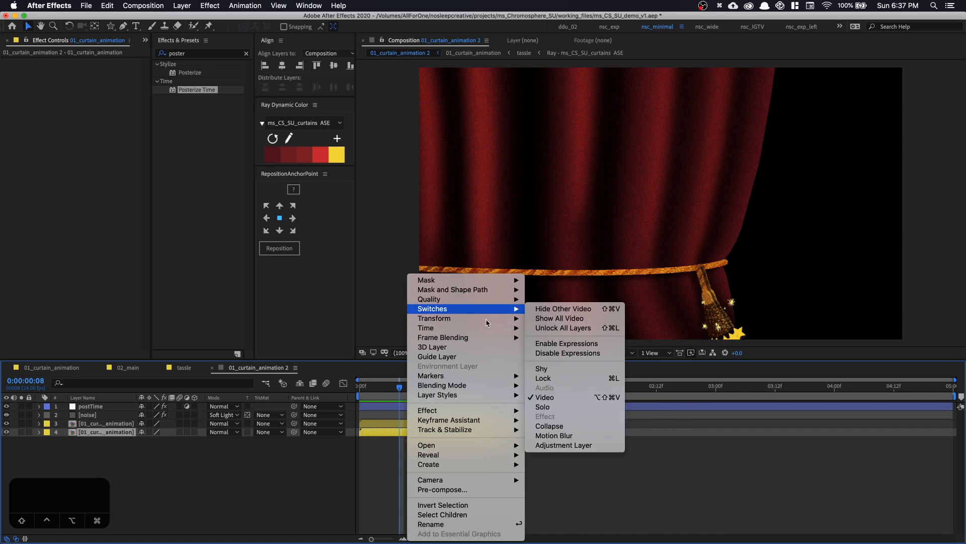
{"action": "mouse_move", "coordinate": [491, 320]}
{"action": "left_click", "coordinate": [558, 398]}
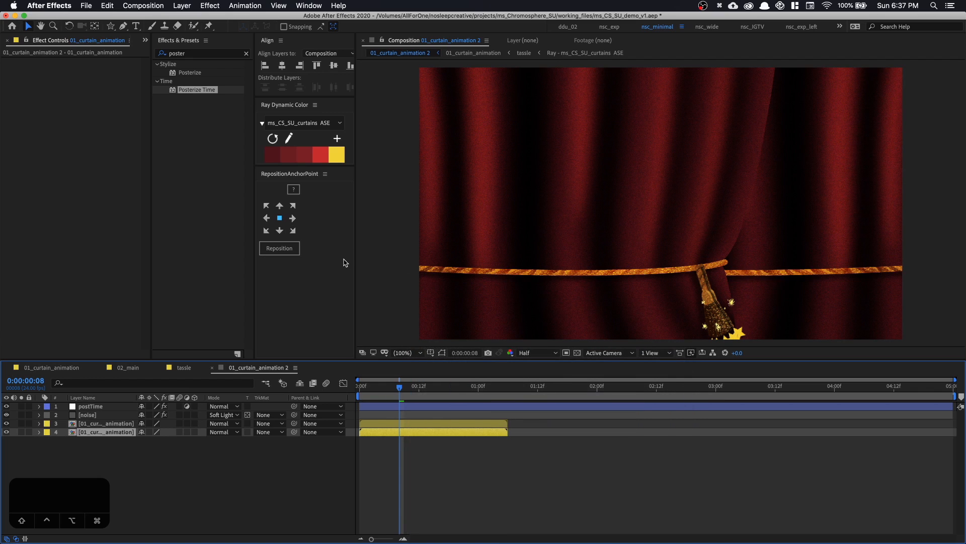
{"action": "left_click_drag", "start_coordinate": [381, 390], "coordinate": [425, 396]}
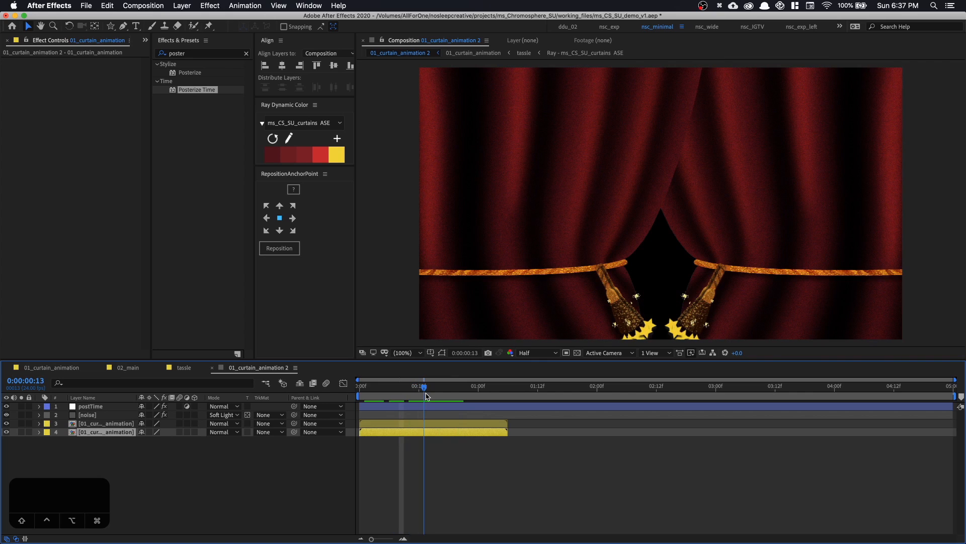
Offset the flipped curtain layer to start at frame 8 and enable Time Remapping on it
{"action": "left_click_drag", "start_coordinate": [399, 440], "coordinate": [438, 437]}
{"action": "mouse_move", "coordinate": [390, 391]}
{"action": "left_mouse_down"}
{"action": "mouse_move", "coordinate": [380, 395]}
{"action": "mouse_move", "coordinate": [417, 395]}
{"action": "mouse_move", "coordinate": [400, 397]}
{"action": "left_mouse_up"}
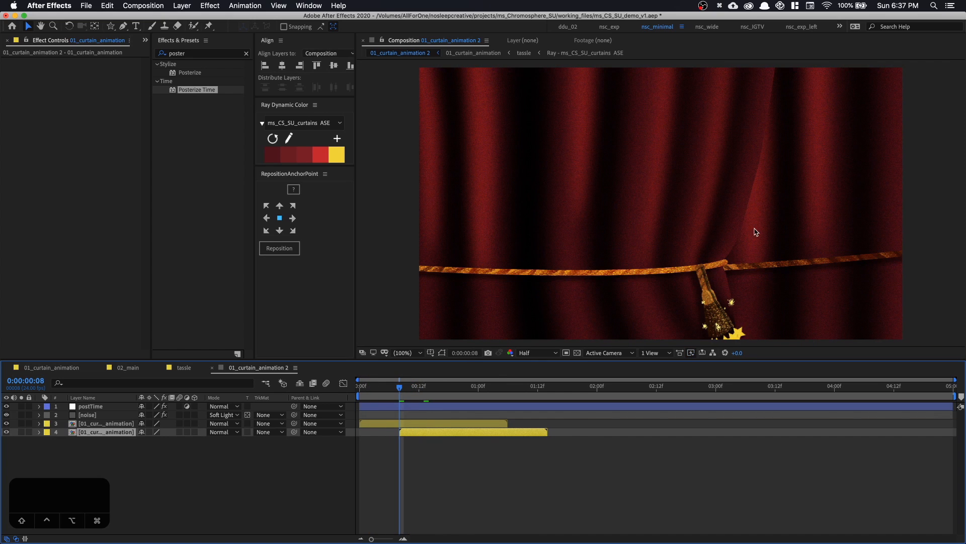
{"action": "right_click", "coordinate": [814, 175]}
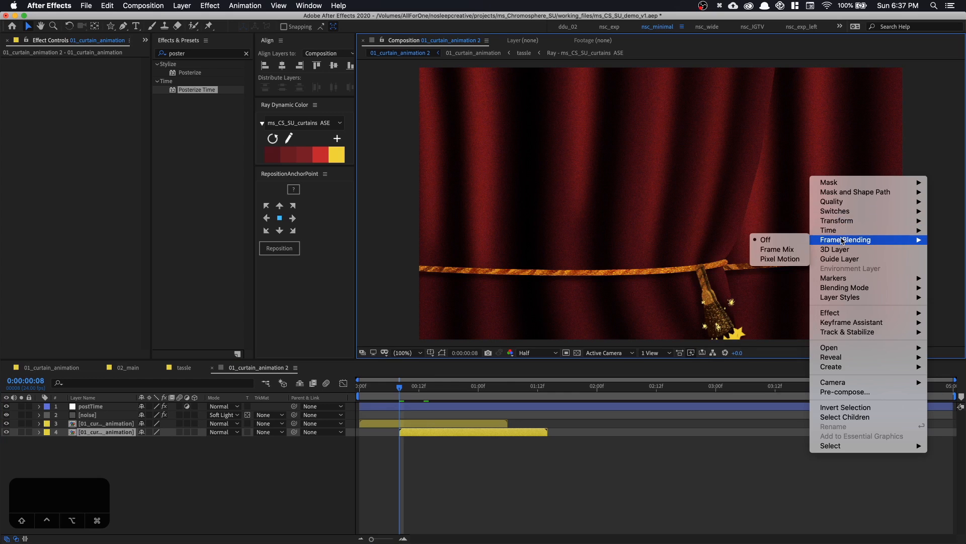
{"action": "mouse_move", "coordinate": [841, 232]}
{"action": "left_click", "coordinate": [740, 230]}
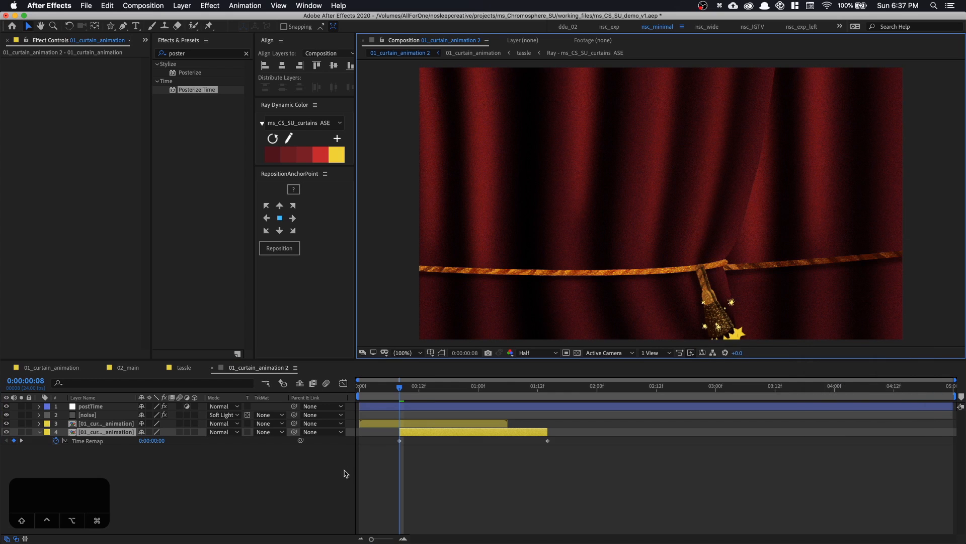
Extend the flipped curtain layer across the whole composition and shift both its Time Remap keyframes to start at about frame 14
{"action": "left_click_drag", "start_coordinate": [398, 432], "coordinate": [360, 432]}
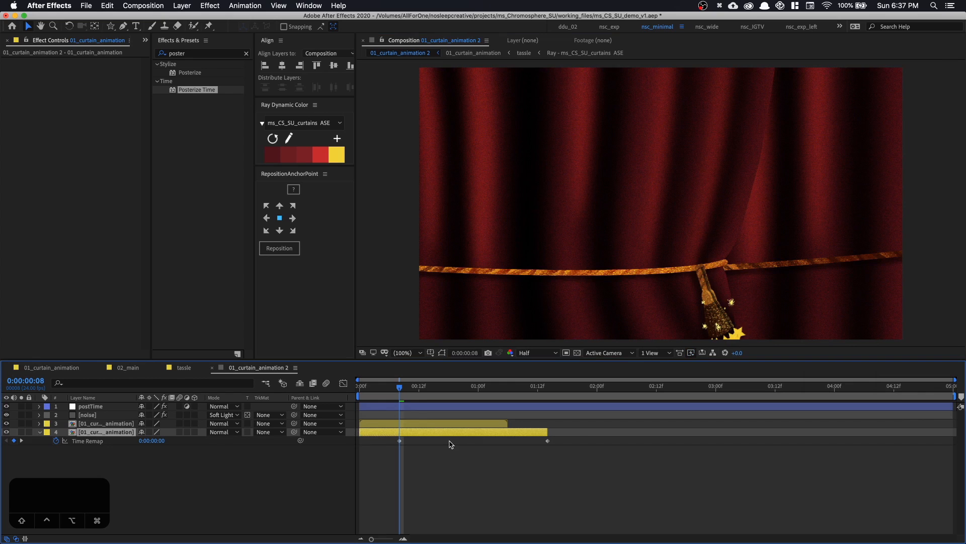
{"action": "left_click_drag", "start_coordinate": [549, 431], "coordinate": [956, 432]}
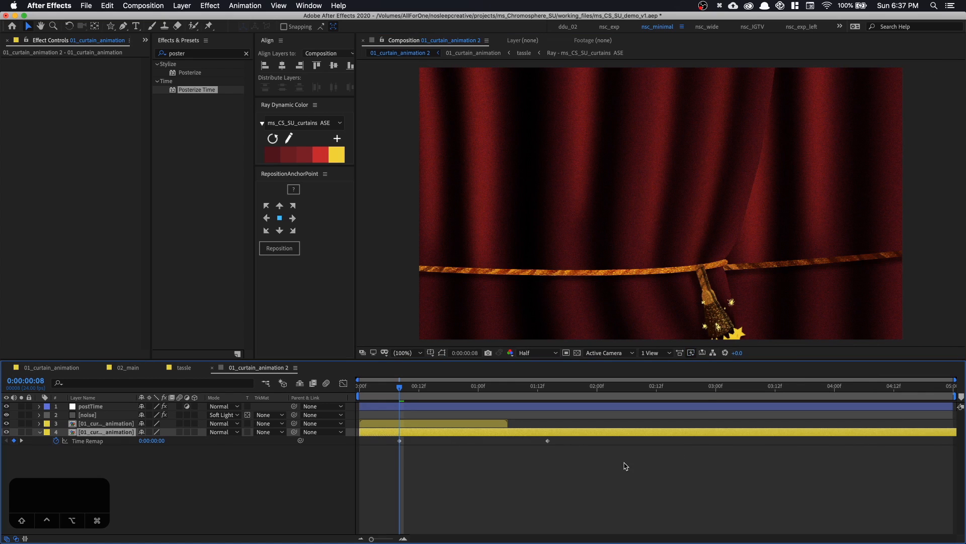
{"action": "left_click_drag", "start_coordinate": [612, 458], "coordinate": [429, 444]}
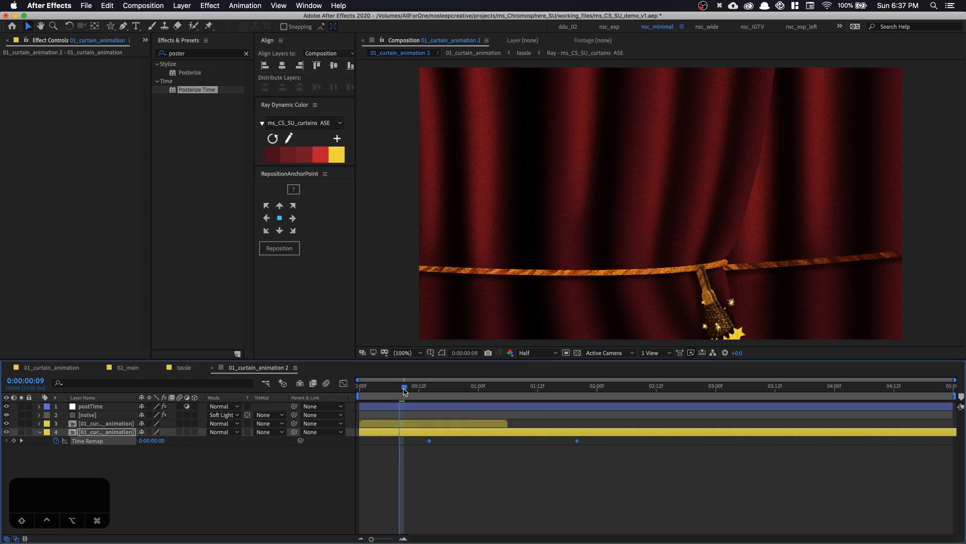
Delay the flipped curtain's Time Remap keyframes so the first sits at frame 17, and preview the staggered opening
{"action": "left_click_drag", "start_coordinate": [418, 388], "coordinate": [440, 392]}
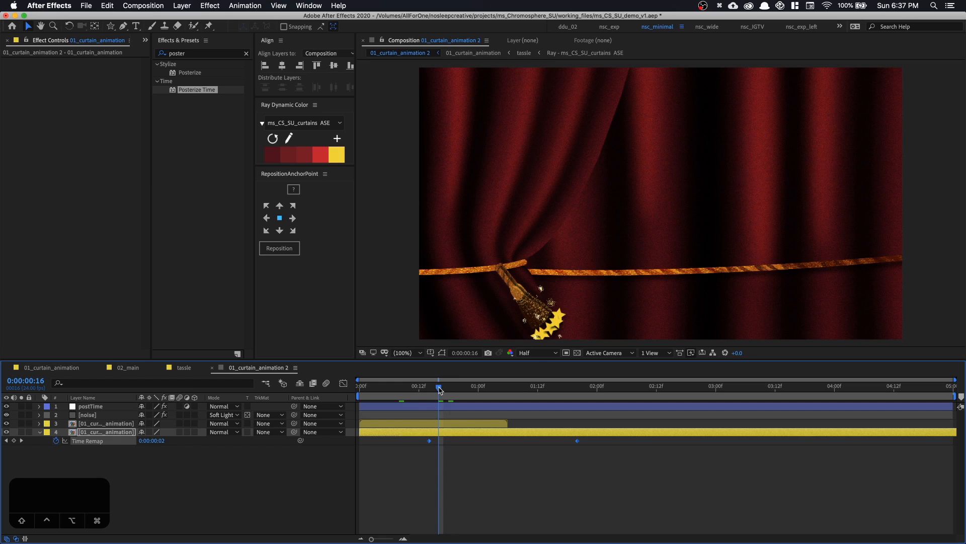
{"action": "left_click_drag", "start_coordinate": [440, 389], "coordinate": [454, 391]}
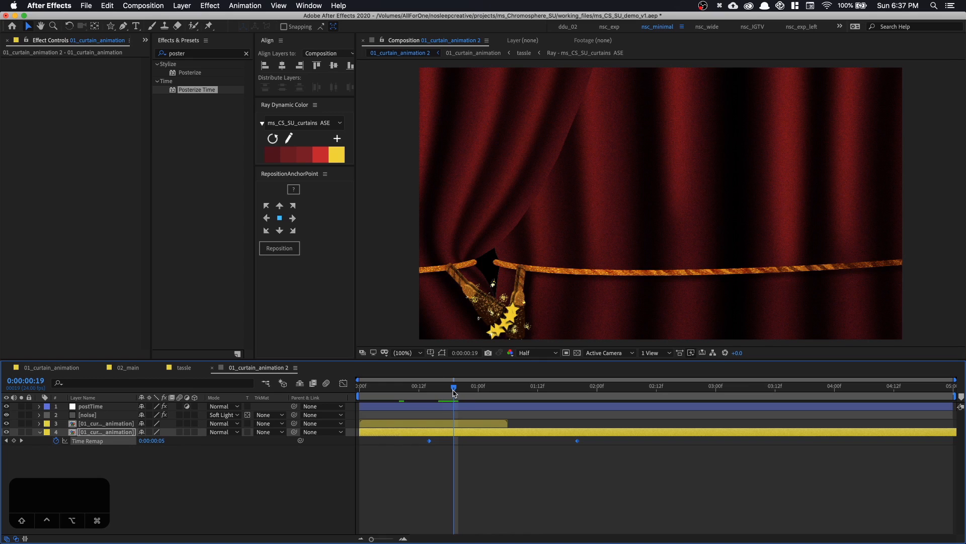
{"action": "left_click_drag", "start_coordinate": [449, 392], "coordinate": [445, 392]}
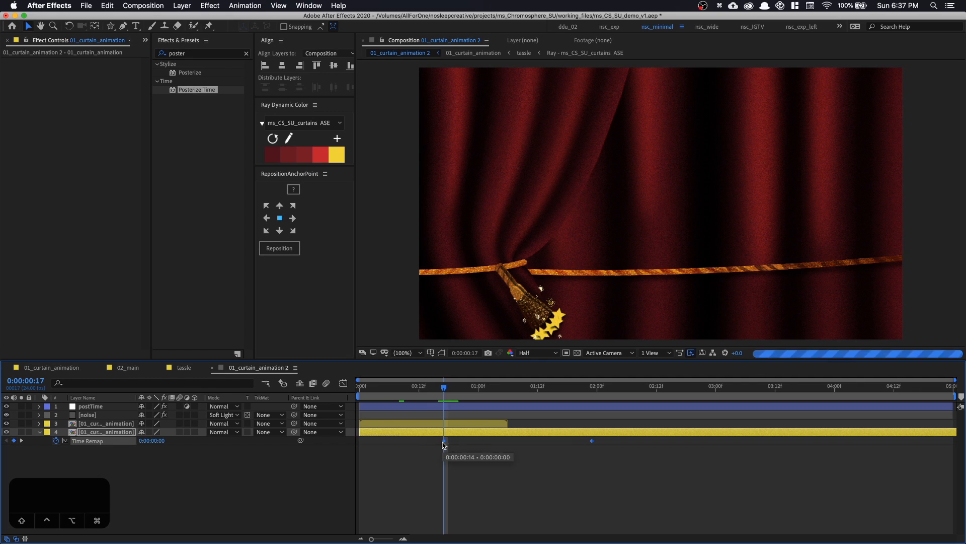
{"action": "key", "text": "space"}
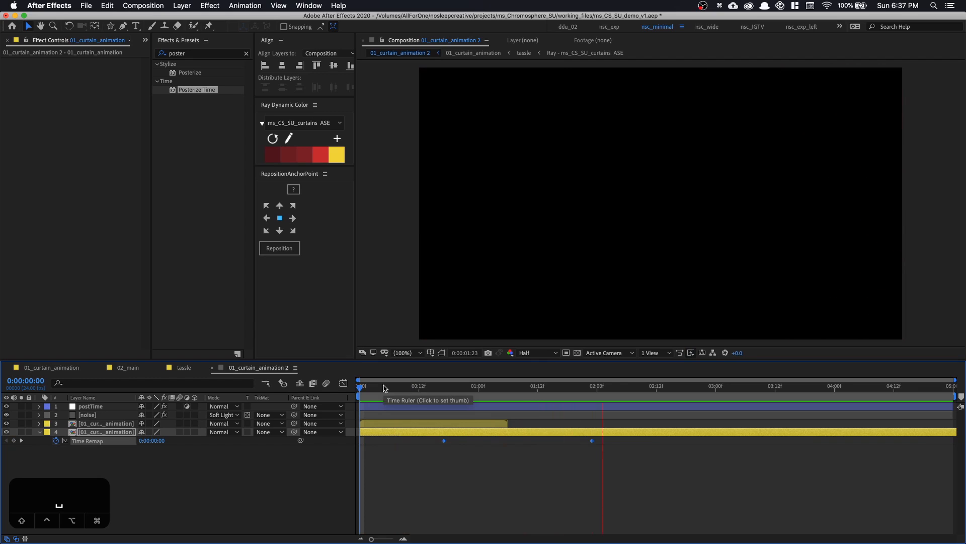
{"action": "key", "text": "space"}
{"action": "left_click", "coordinate": [121, 426]}
{"action": "key", "text": "super+d"}
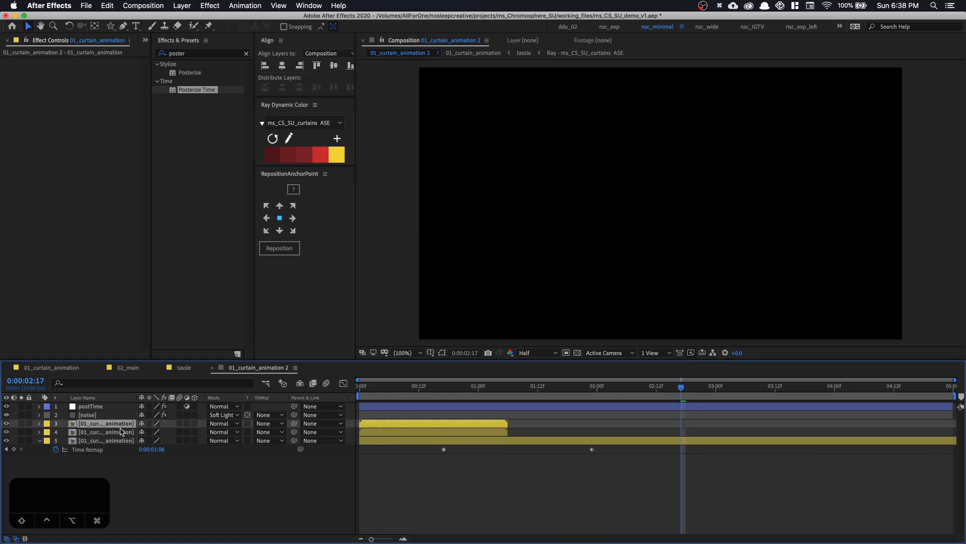
{"action": "key", "text": "super+z"}
Duplicate the time-remapped curtain layer and flip the new copy horizontally
{"action": "left_click", "coordinate": [121, 434]}
{"action": "key", "text": "super+d"}
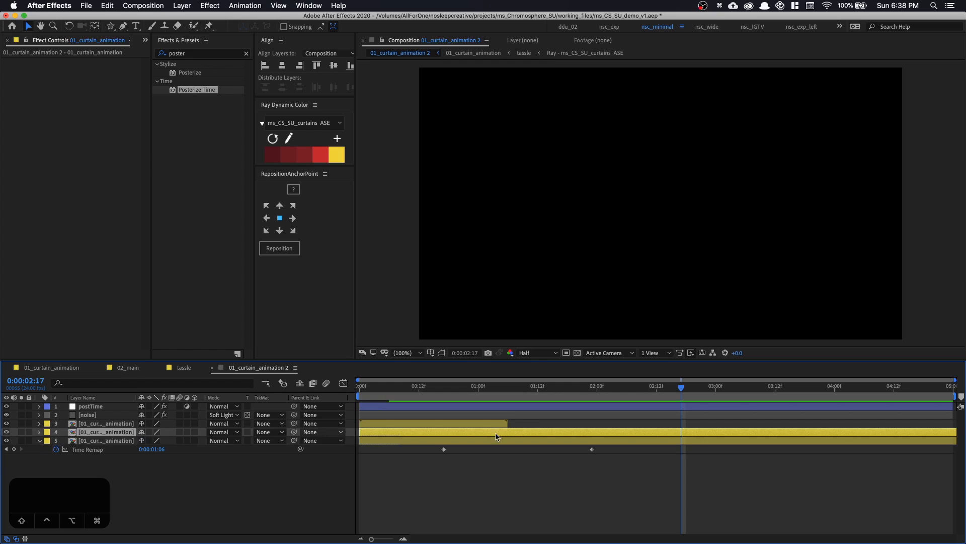
{"action": "right_click", "coordinate": [570, 431]}
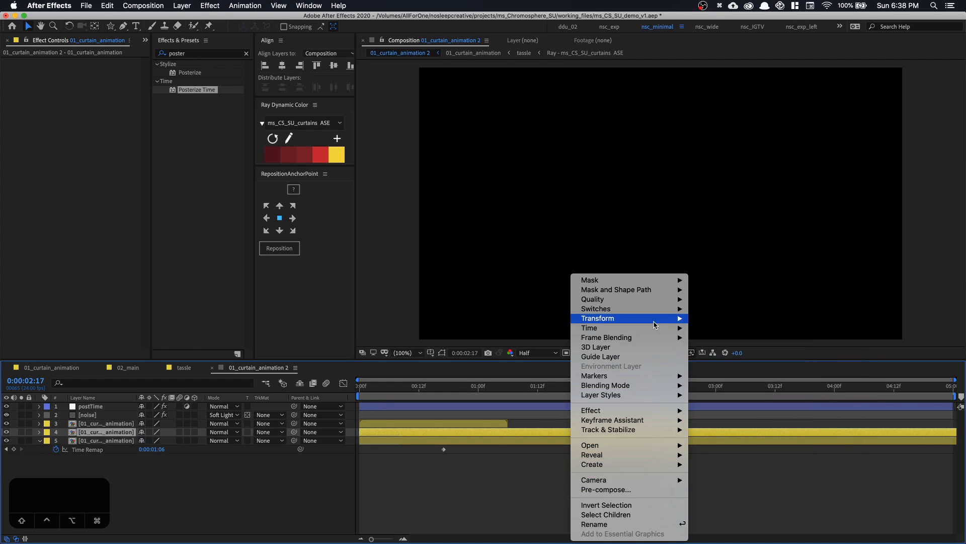
{"action": "mouse_move", "coordinate": [655, 319]}
{"action": "left_click", "coordinate": [723, 408]}
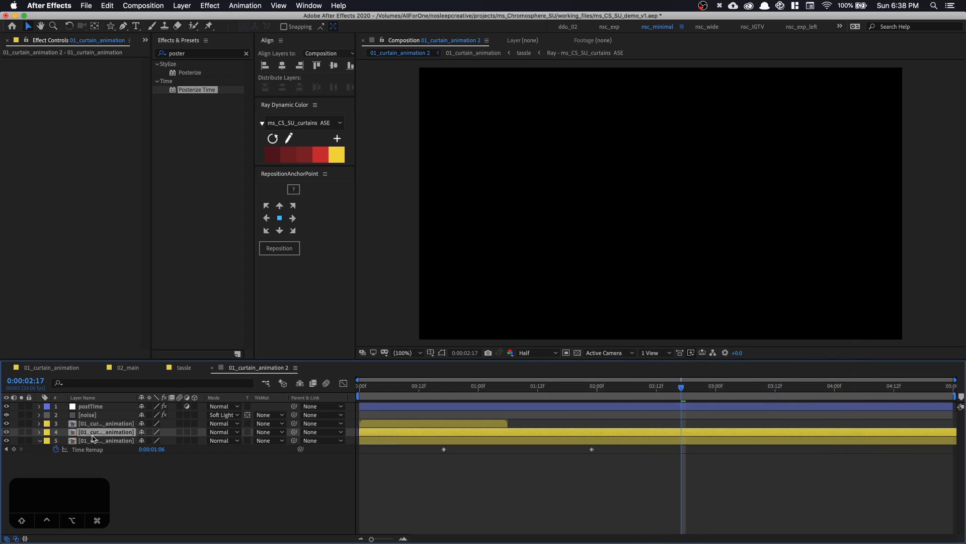
Move the new curtain copy beneath the other layers, shift its Time Remap keyframes to start at about 0:00:01:07, and preview the three openings
{"action": "left_click_drag", "start_coordinate": [93, 436], "coordinate": [105, 450]}
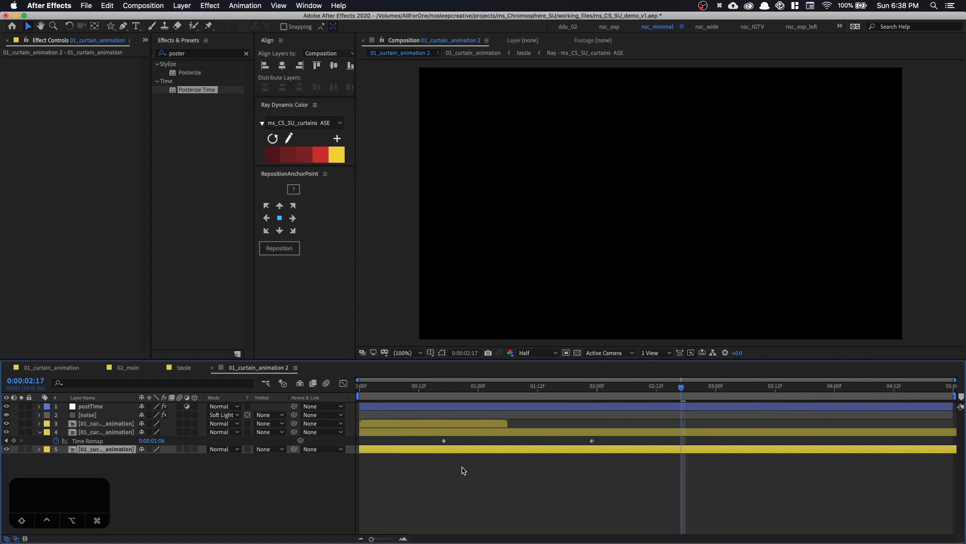
{"action": "left_click_drag", "start_coordinate": [612, 476], "coordinate": [512, 459]}
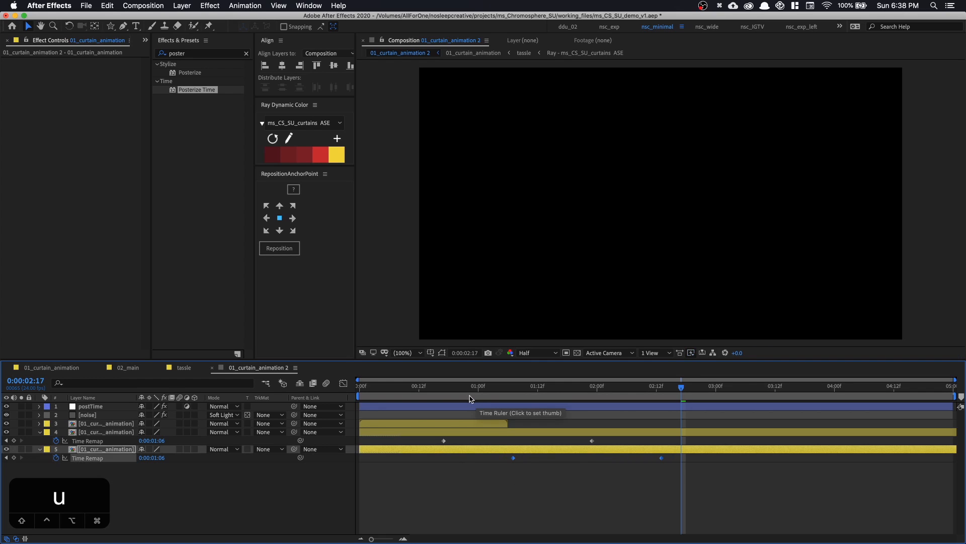
{"action": "left_click_drag", "start_coordinate": [430, 388], "coordinate": [291, 385]}
{"action": "key", "text": "space"}
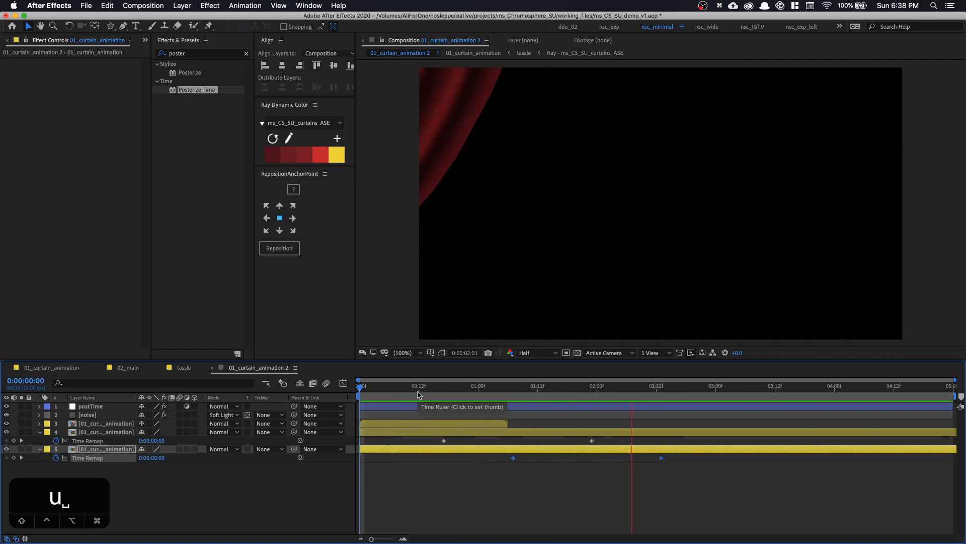
{"action": "key", "text": "space"}
{"action": "left_click_drag", "start_coordinate": [445, 392], "coordinate": [594, 438]}
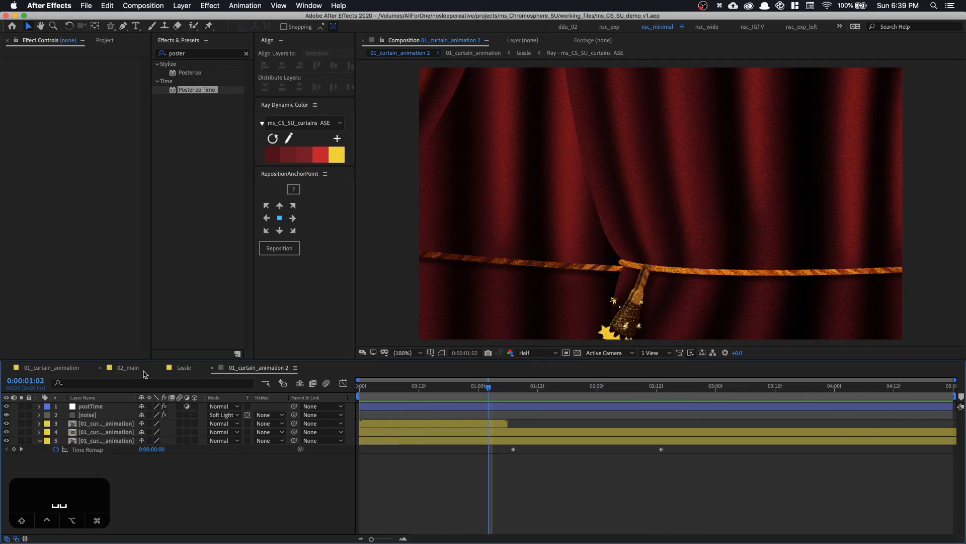
Open the 02_main composition
{"action": "left_click", "coordinate": [132, 368]}
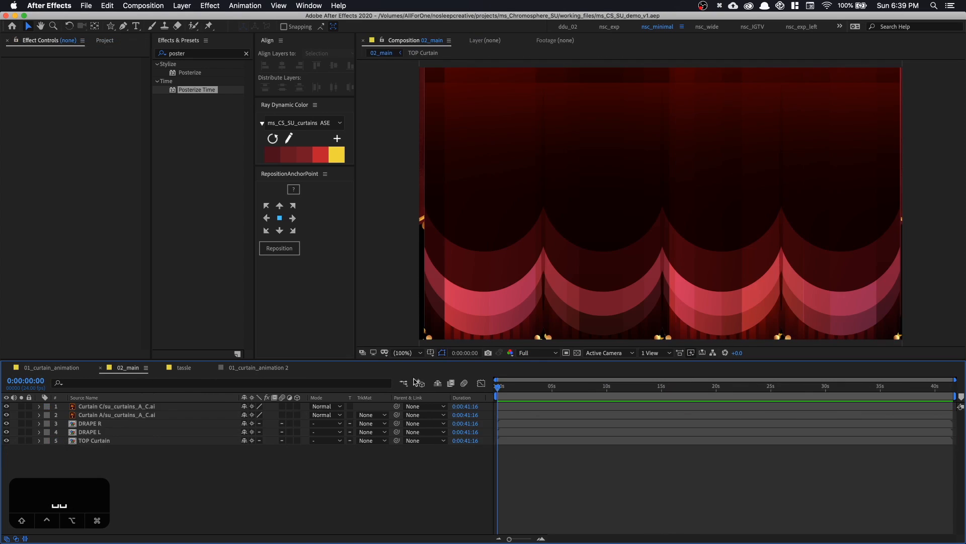